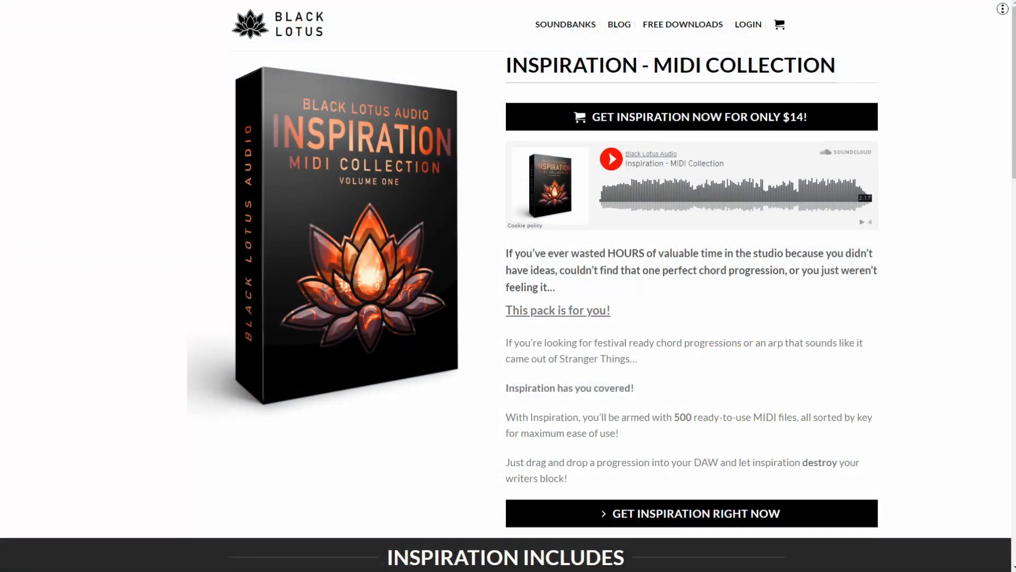
# Step: Load BLA INSP_Arp 013_C# Minor from the Inspiration MIDI Collection's Arps folder into the Addictive Keys channel and play it
pyautogui.scroll(-2, 1003, 9)
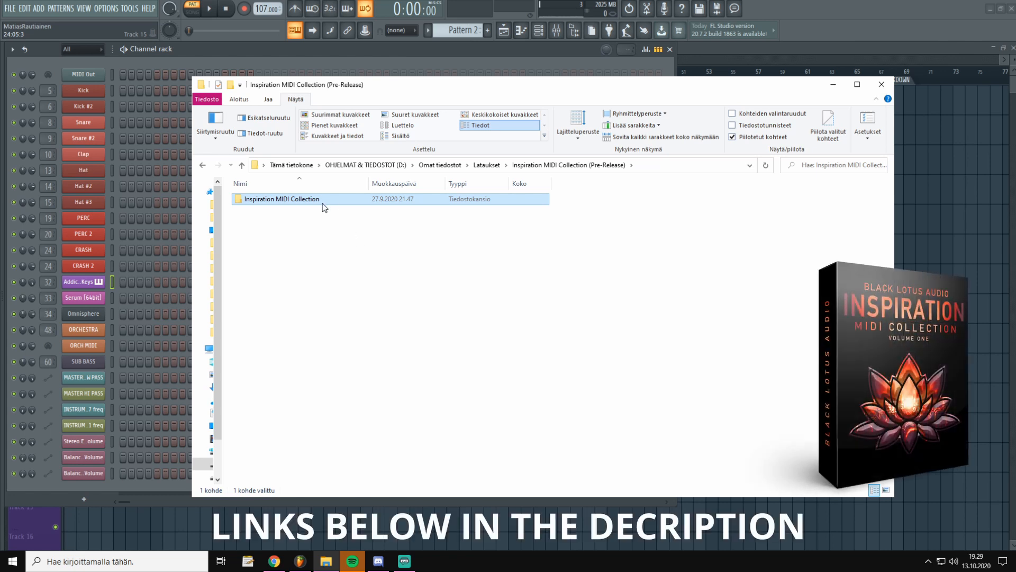
pyautogui.doubleClick(321, 201)
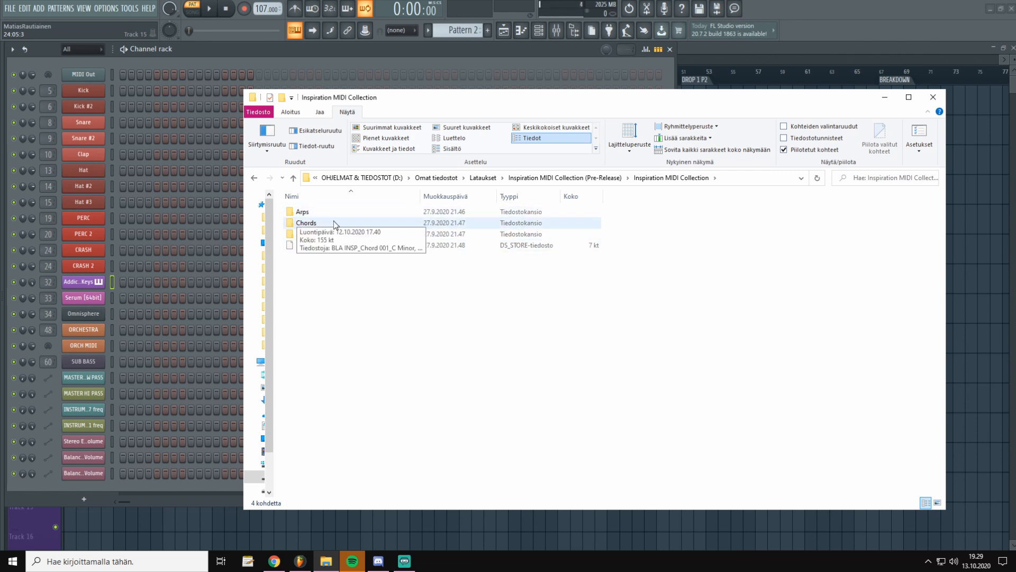
pyautogui.doubleClick(301, 212)
pyautogui.moveTo(360, 349); pyautogui.dragTo(83, 283)
pyautogui.press('space')
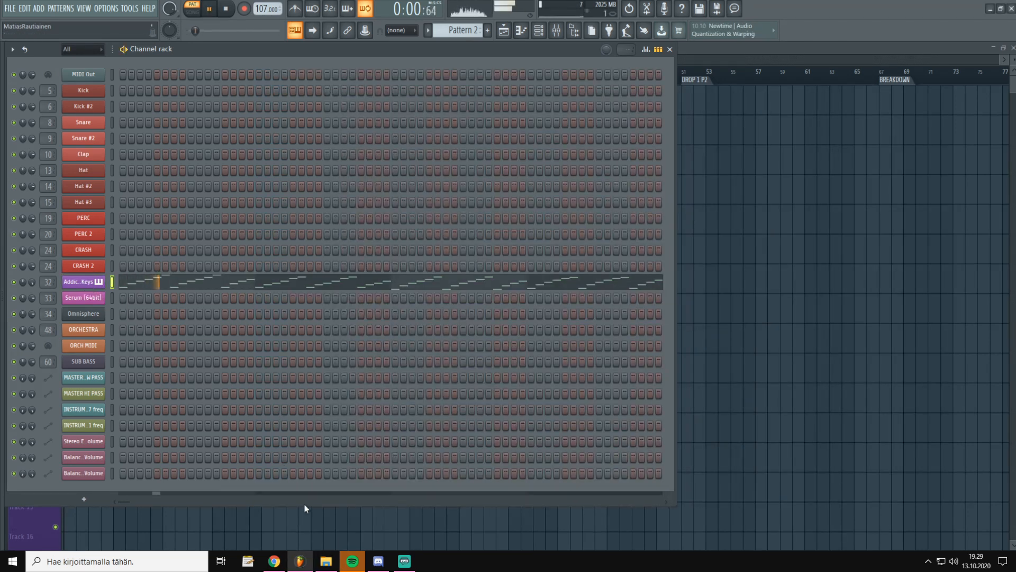
# Step: Load BLA INSP_Chord 008_C Minor from the Chords folder into the Addictive Keys channel and play it
pyautogui.click(327, 562)
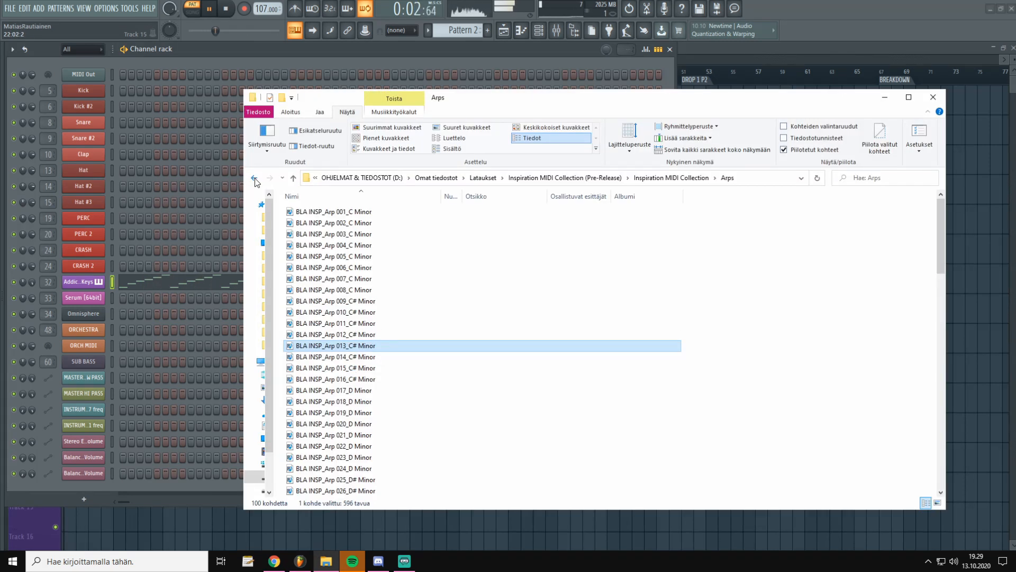
pyautogui.click(294, 178)
pyautogui.doubleClick(298, 226)
pyautogui.moveTo(329, 280); pyautogui.dragTo(132, 284)
pyautogui.press('space')
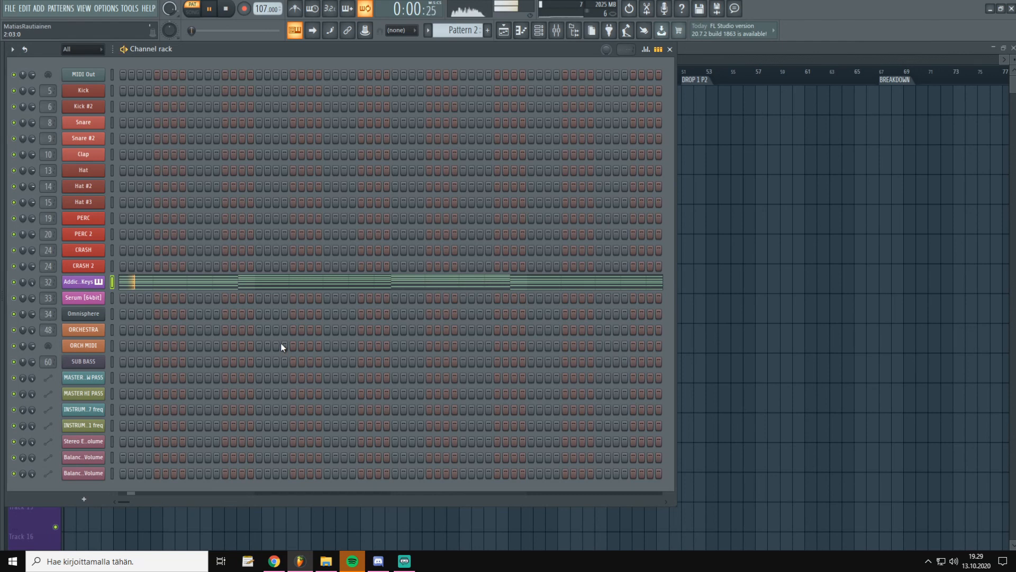
# Step: Load BLA INSP_Lead 007_C Minor from the Leads folder into the Addictive Keys channel and play it
pyautogui.click(327, 562)
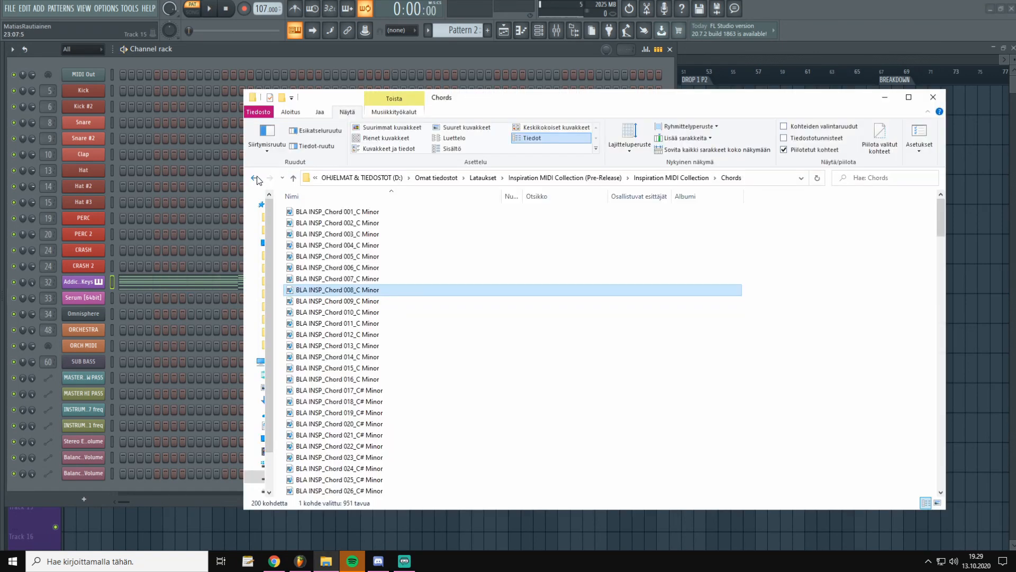
pyautogui.click(293, 178)
pyautogui.doubleClick(326, 236)
pyautogui.moveTo(336, 282); pyautogui.dragTo(140, 279)
pyautogui.press('space')
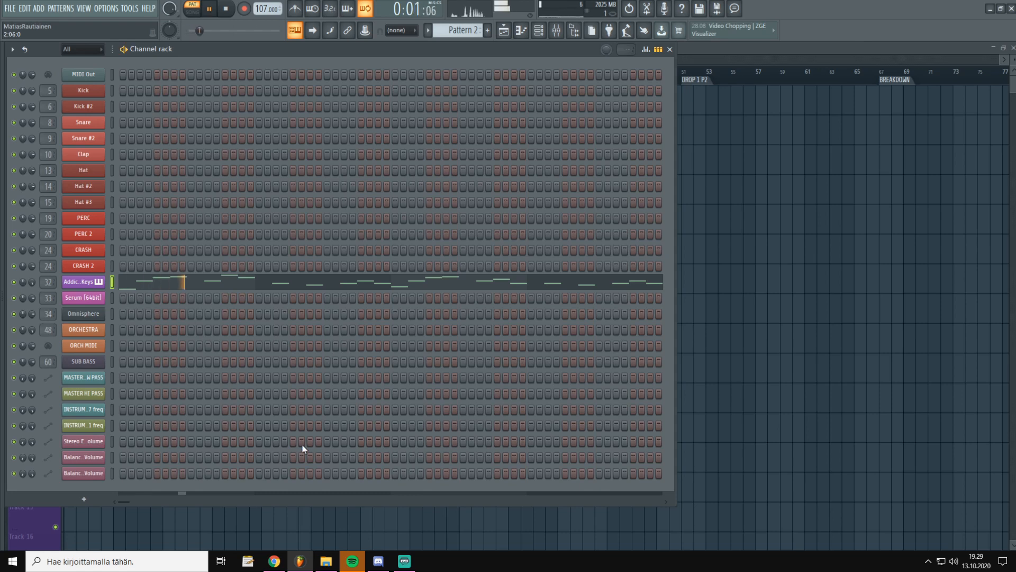
# Step: Load BLA INSP_Chord 107_F# Minor from the Chords folder into the Addictive Keys channel and play it
pyautogui.click(327, 562)
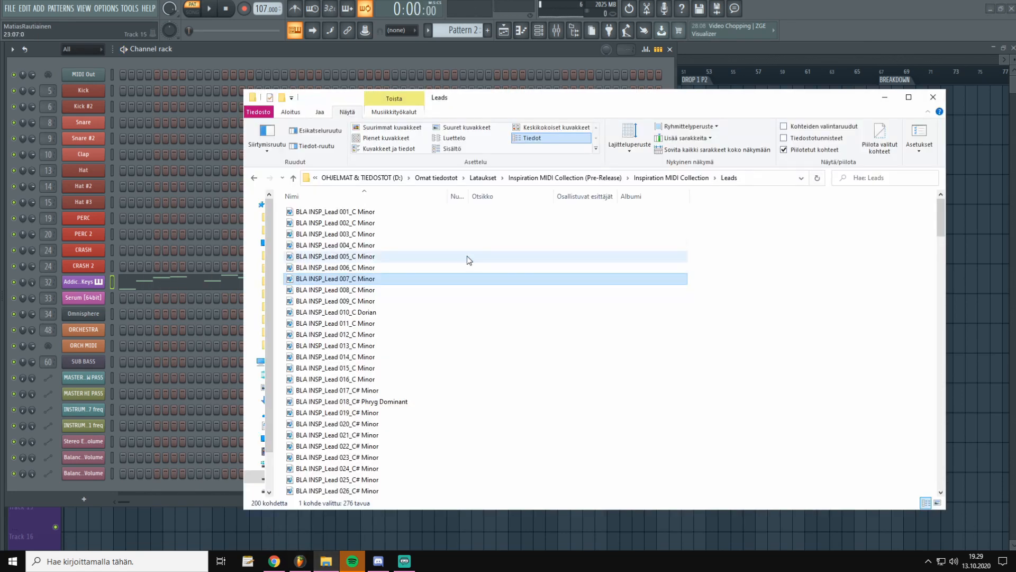
pyautogui.click(571, 178)
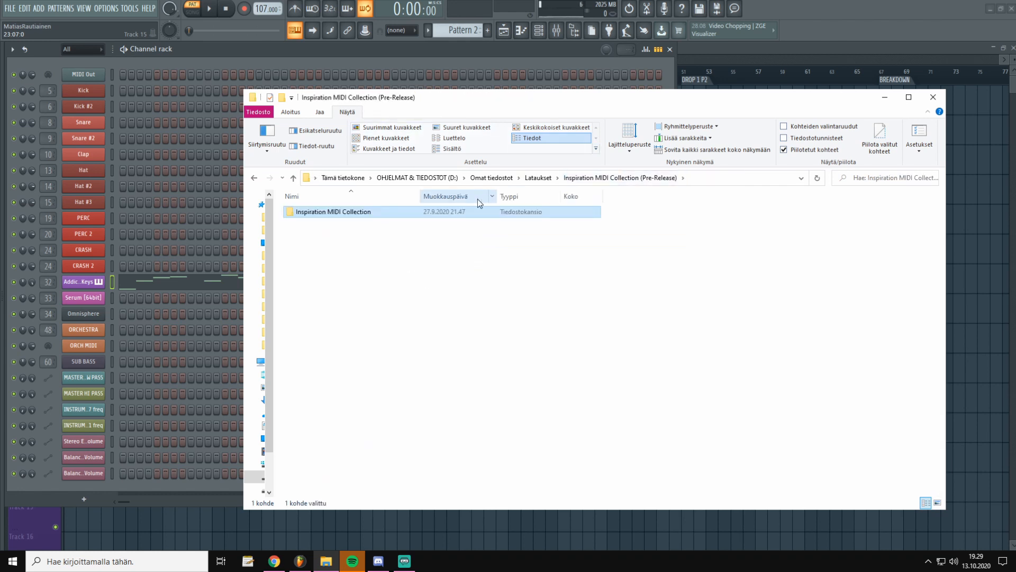
pyautogui.doubleClick(445, 213)
pyautogui.doubleClick(306, 223)
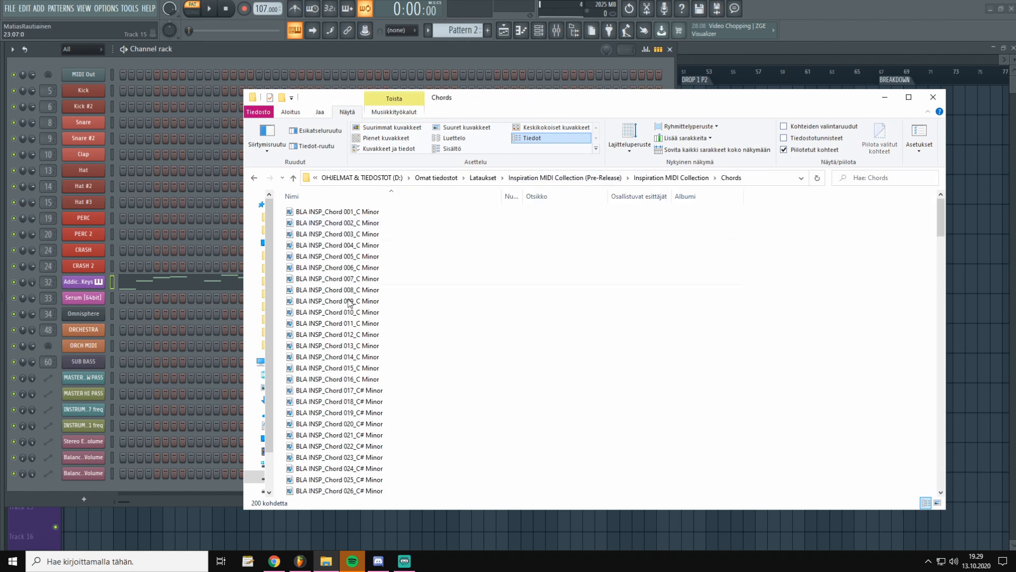
pyautogui.scroll(-20, 339, 349)
pyautogui.scroll(-2, 529, 342)
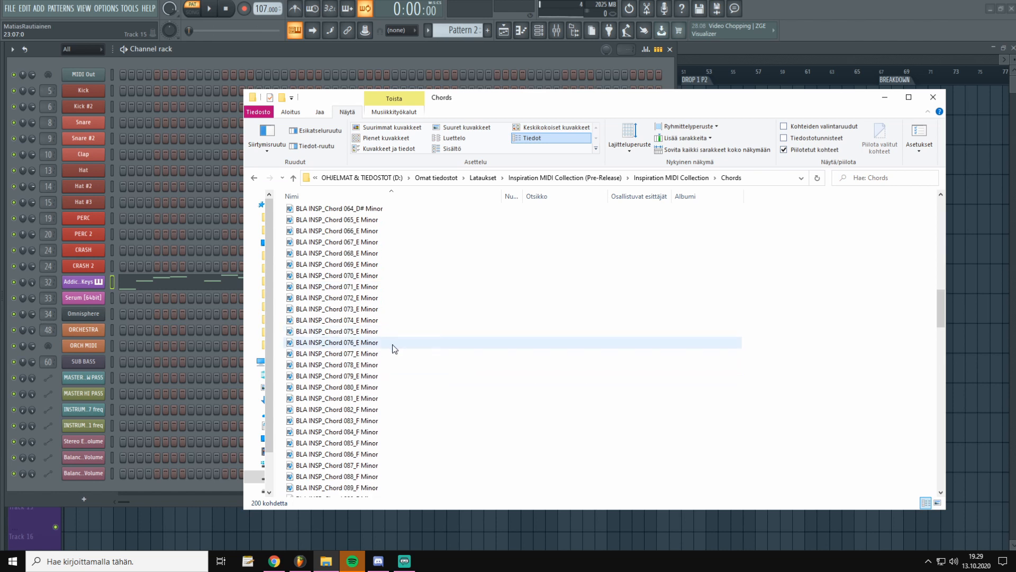
pyautogui.moveTo(353, 359); pyautogui.dragTo(80, 281)
pyautogui.press('space')
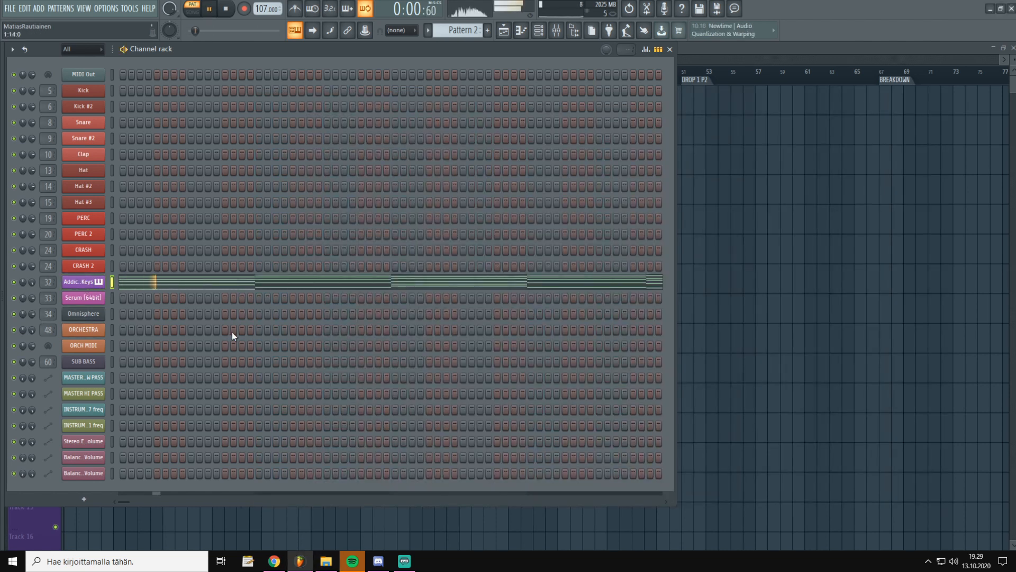
# Step: Load another chord file from the Chords folder into the Addictive Keys channel and open its notes in the piano roll
pyautogui.click(326, 562)
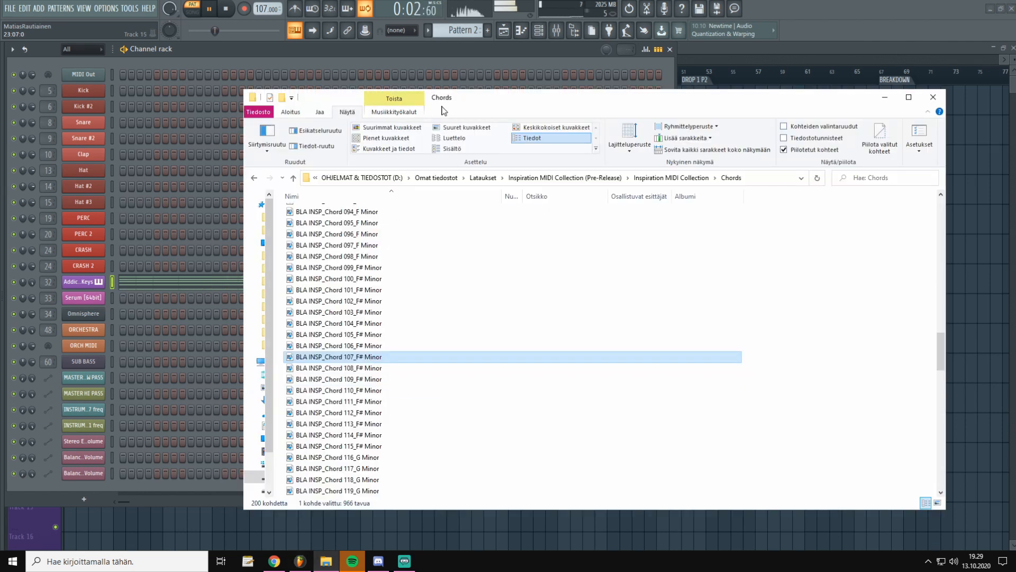
pyautogui.moveTo(466, 102); pyautogui.dragTo(518, 76)
pyautogui.scroll(2, 418, 275)
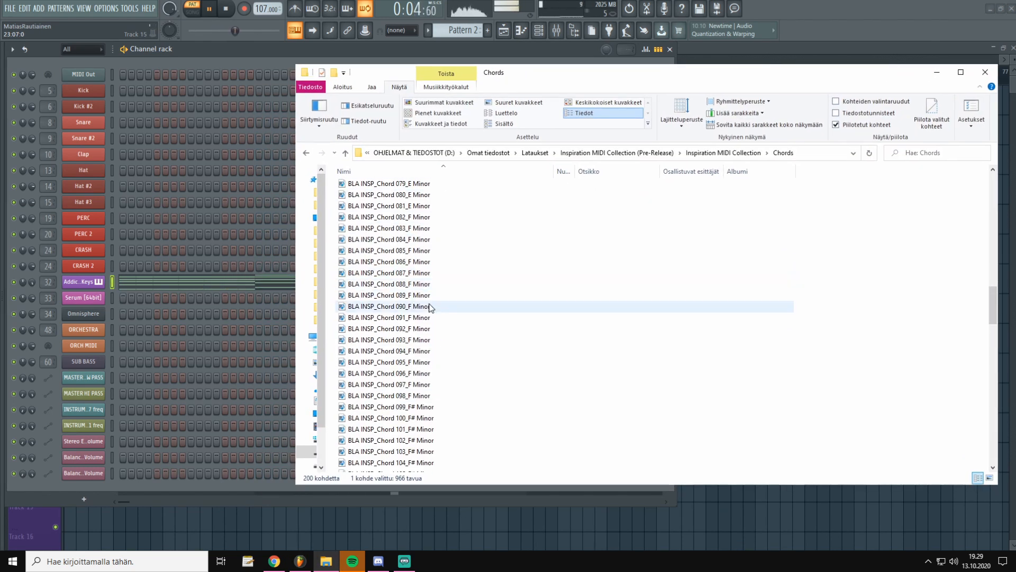
pyautogui.moveTo(398, 314); pyautogui.dragTo(154, 281)
pyautogui.click(211, 277)
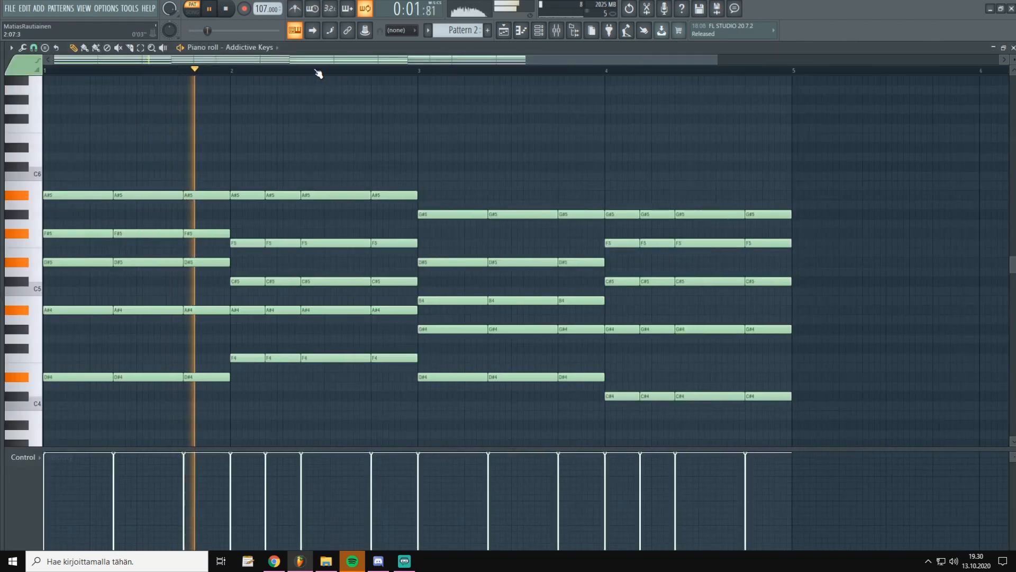
pyautogui.scroll(-2, 318, 72)
pyautogui.scroll(-1, 331, 478)
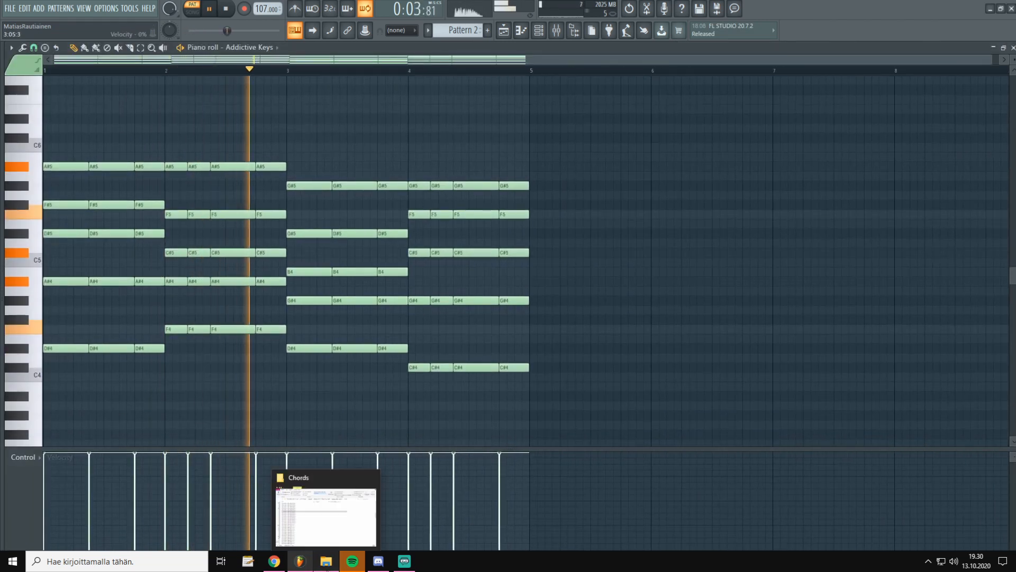
# Step: Audition other chord files in the Addictive Keys piano roll and load the four-bar progression whose first chord is F minor
pyautogui.moveTo(326, 566)
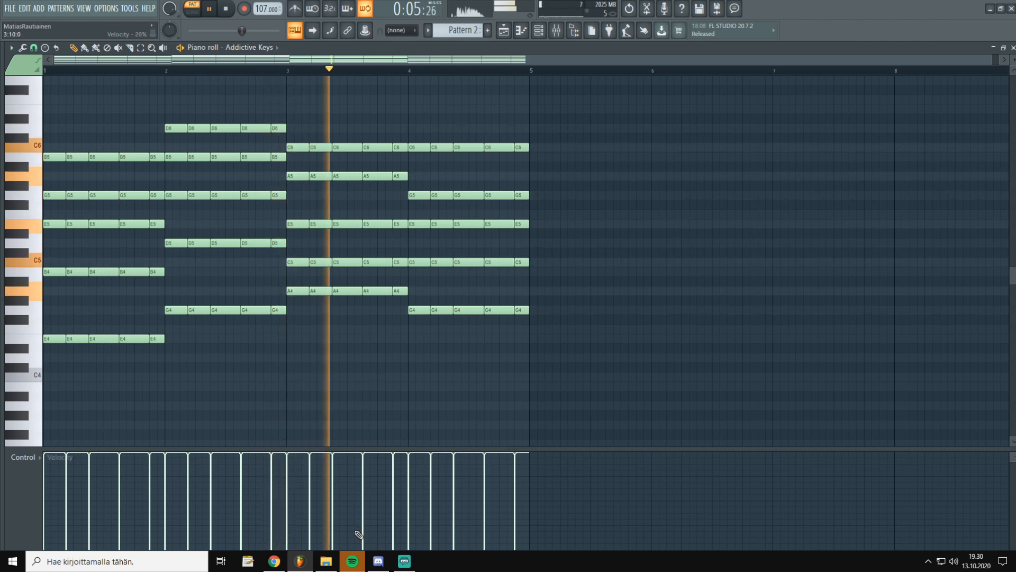
pyautogui.moveTo(328, 564)
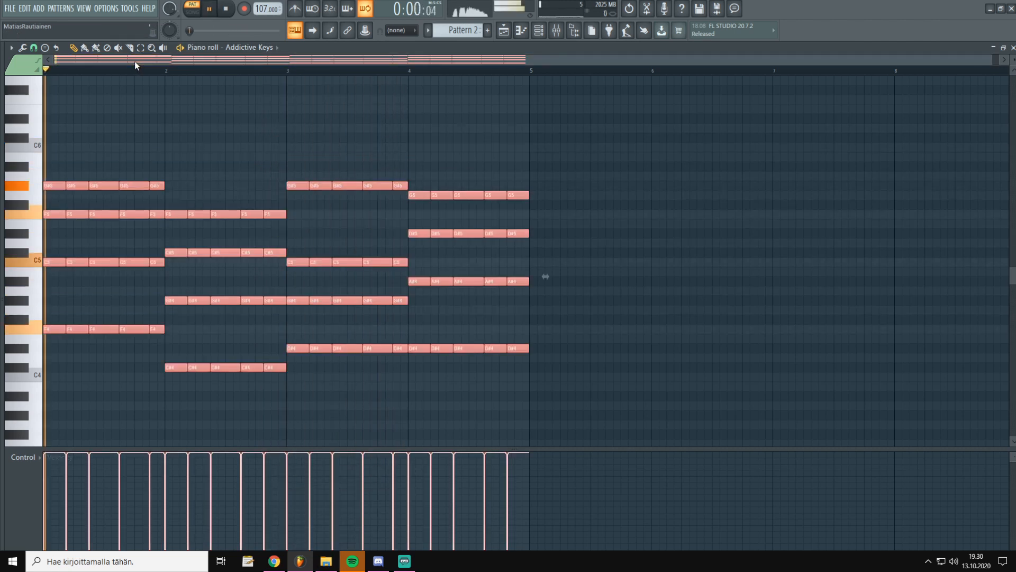
pyautogui.press('space')
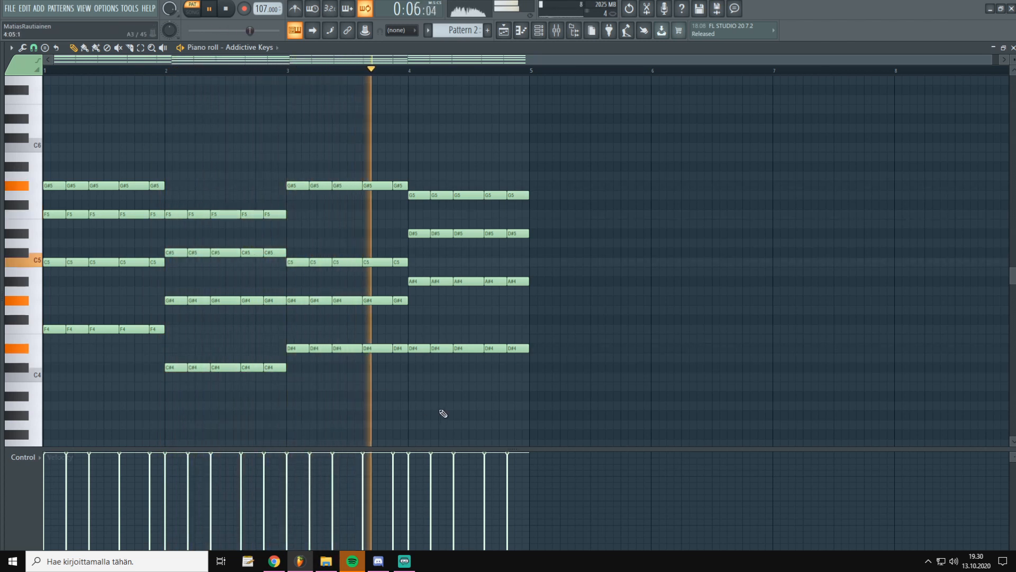
pyautogui.press('space')
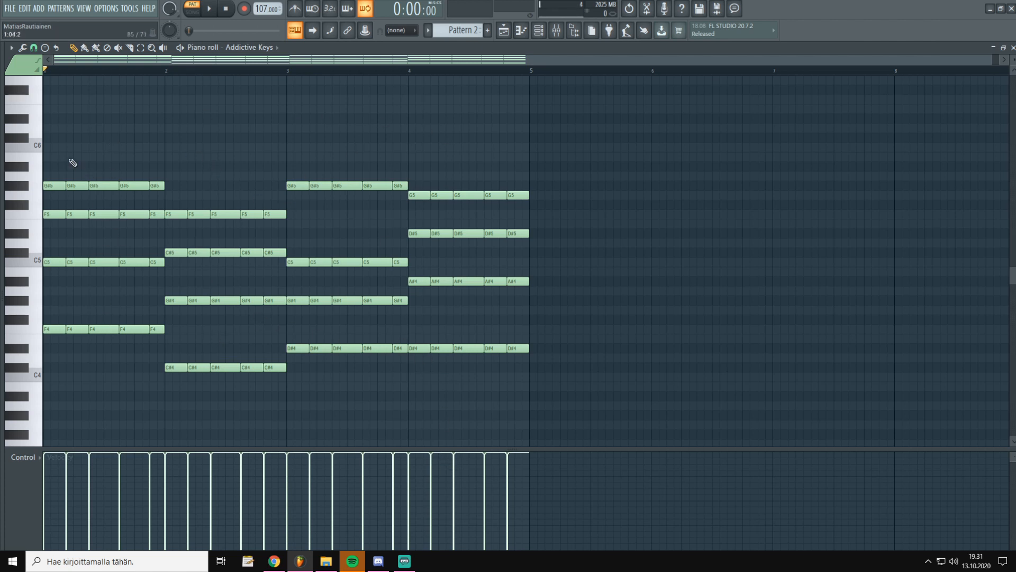
# Step: Try replacing the first bar's repeated chord hits with one sustained chord, and undo the edit
pyautogui.moveTo(70, 159); pyautogui.dragTo(158, 325)
pyautogui.press('Delete')
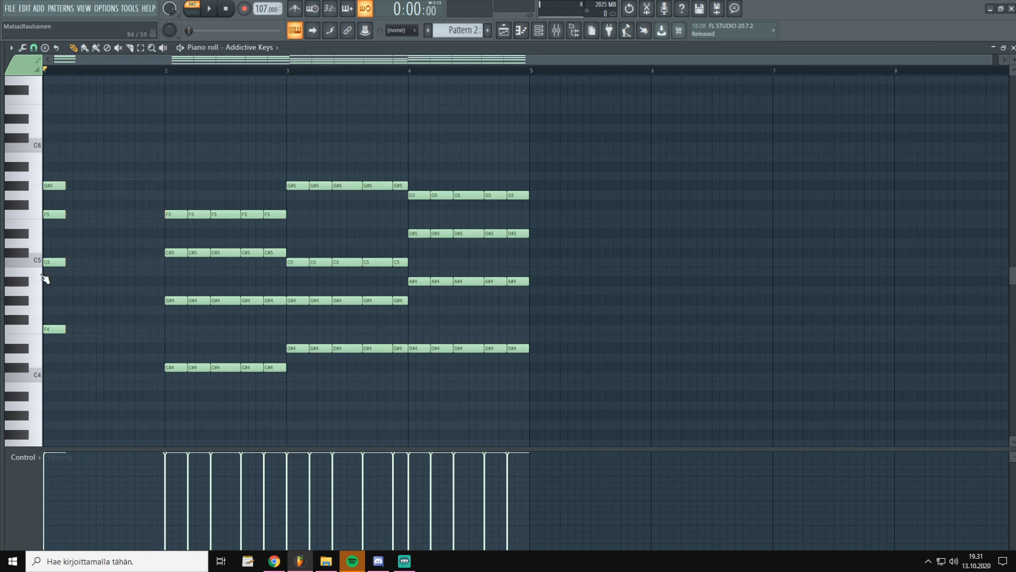
pyautogui.moveTo(62, 184); pyautogui.dragTo(162, 333)
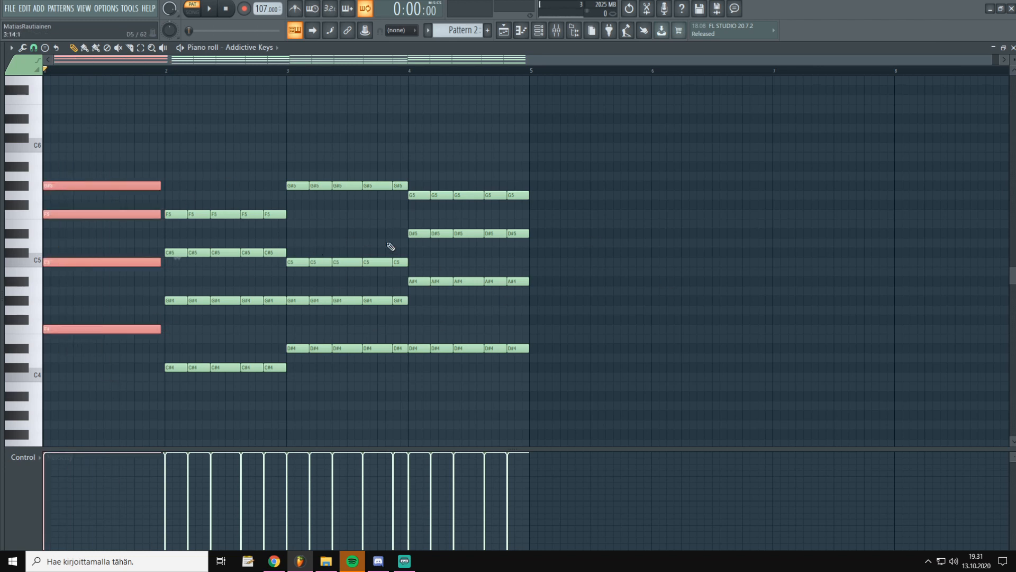
pyautogui.hotkey('ctrl', 'alt', 'z')
pyautogui.hotkey('ctrl', 'alt', 'z')
pyautogui.hotkey('ctrl', 'alt', 'z')
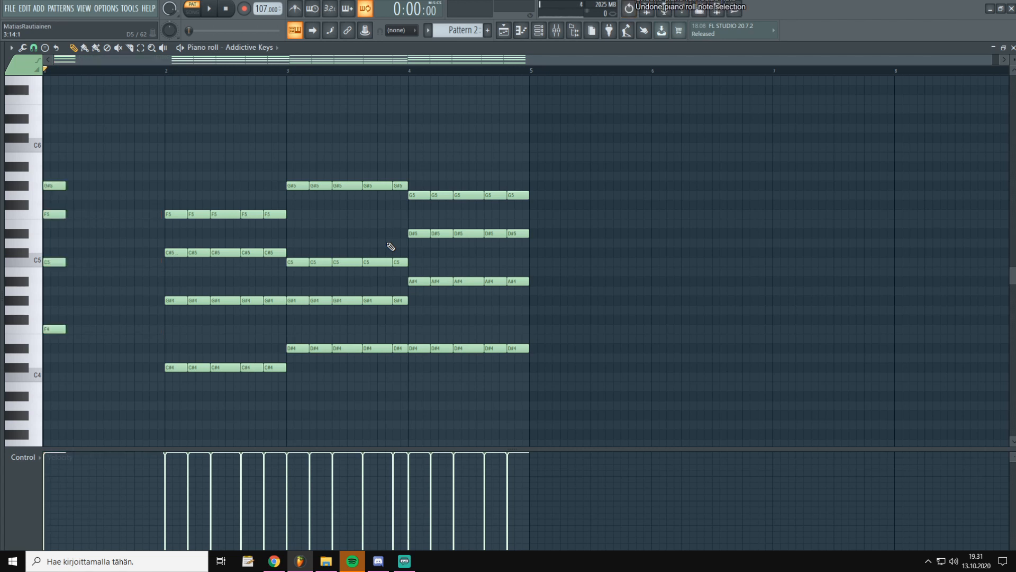
# Step: Transpose the whole chord progression down two semitones so that it starts on D#4
pyautogui.click(673, 261)
pyautogui.rightClick(672, 261)
pyautogui.hotkey('ctrl', 'a')
pyautogui.moveTo(95, 327)
pyautogui.mouseDown()
pyautogui.moveTo(93, 297)
pyautogui.moveTo(85, 357)
pyautogui.moveTo(85, 342)
pyautogui.mouseUp()
pyautogui.scroll(-2, 194, 318)
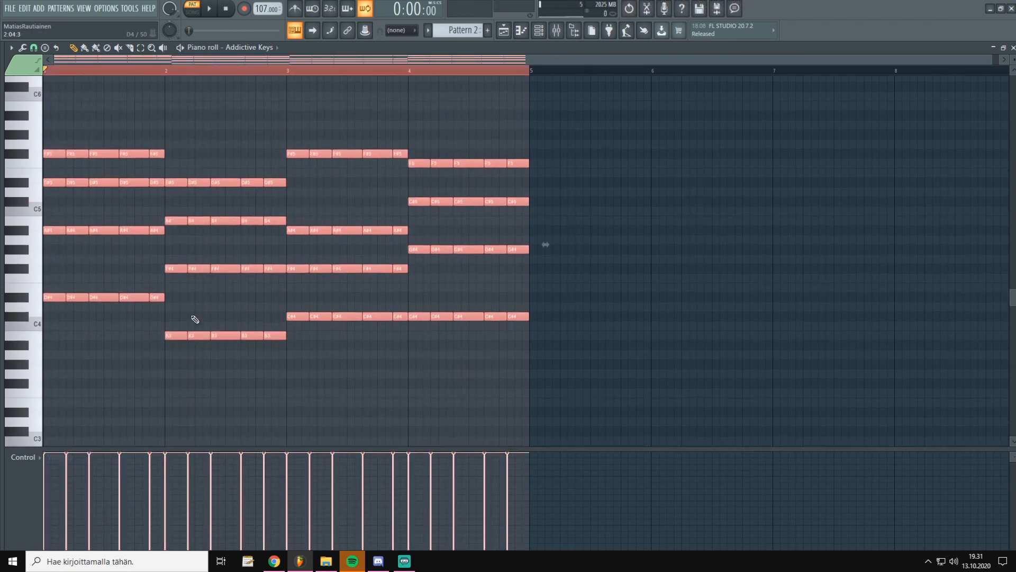
pyautogui.click(347, 368)
pyautogui.rightClick(358, 368)
pyautogui.click(2, 298)
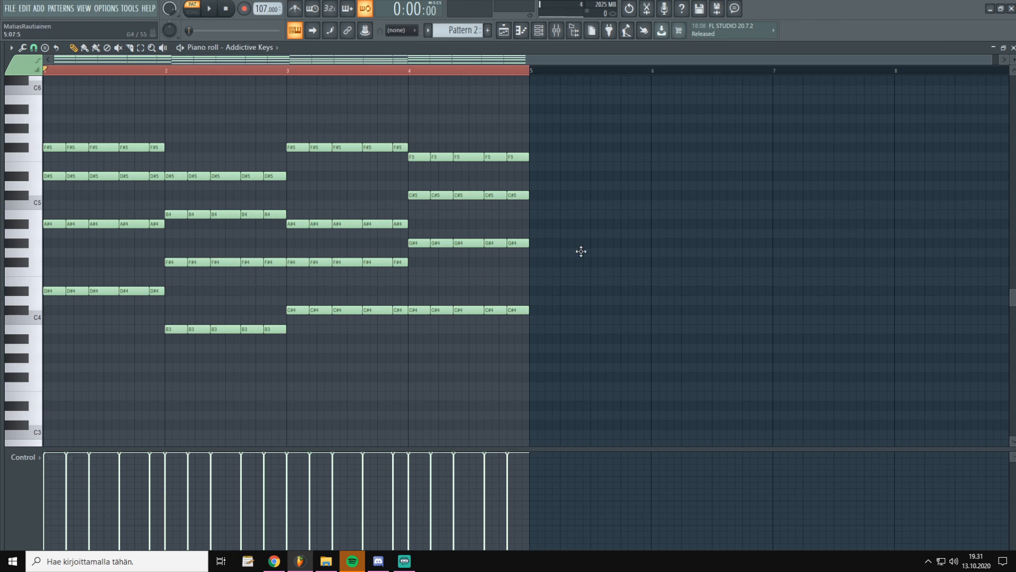
pyautogui.scroll(2, 249, 143)
pyautogui.scroll(-1, 199, 217)
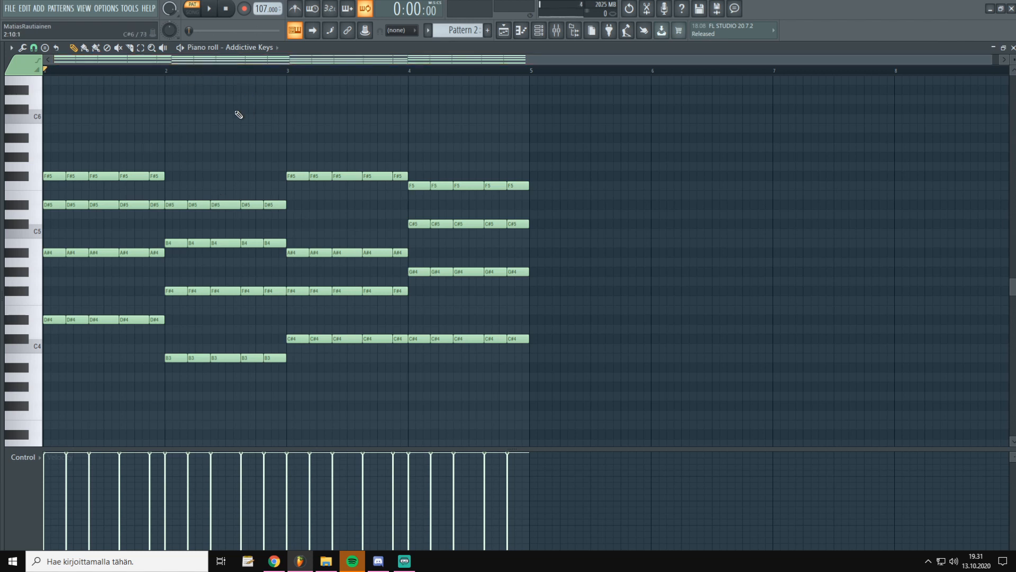
pyautogui.scroll(2, 228, 159)
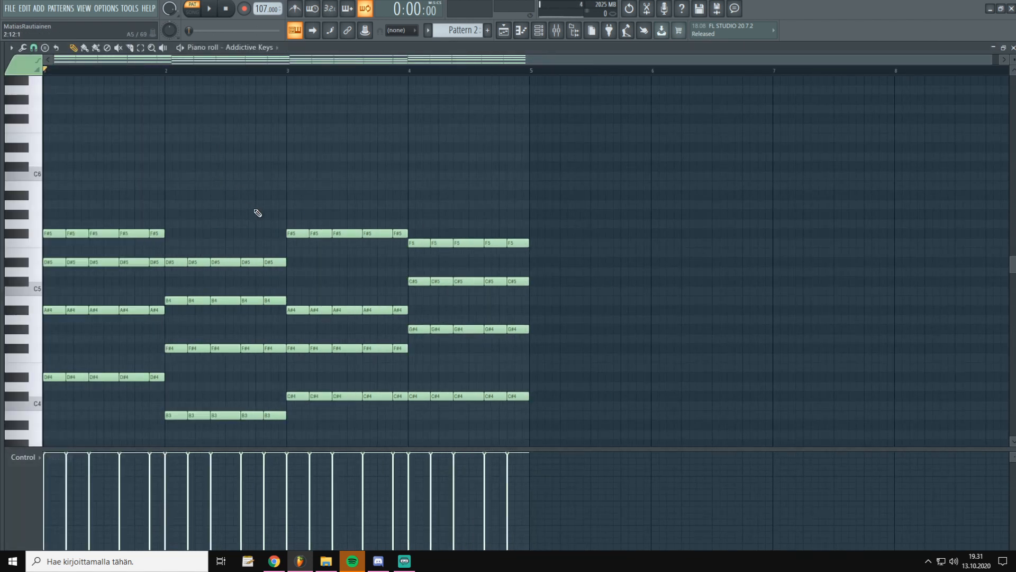
pyautogui.scroll(-2, 241, 198)
pyautogui.scroll(1, 370, 273)
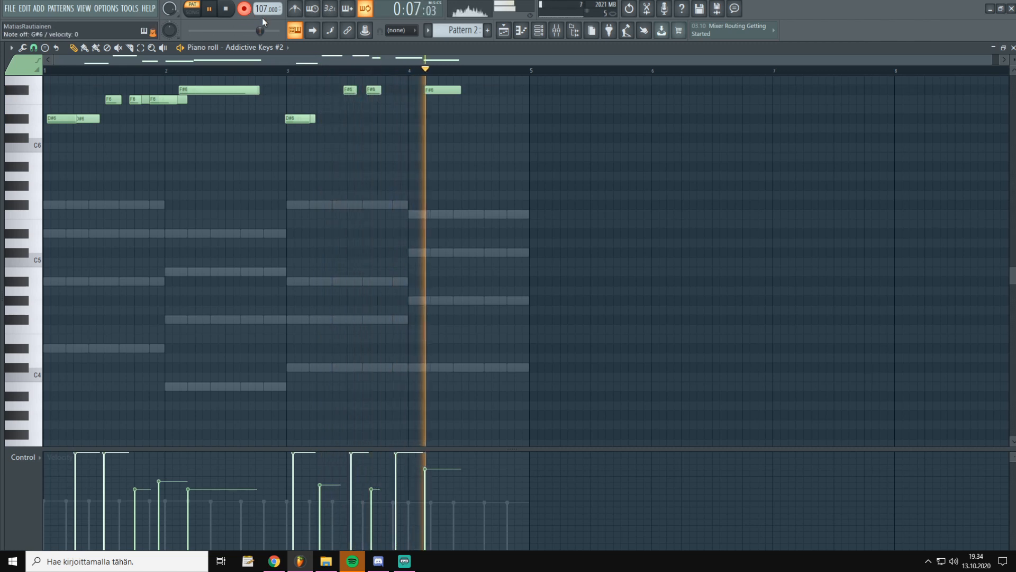
# Step: Stop recording the melody and apply Quick quantize to all its notes in the Addictive Keys #2 piano roll
pyautogui.press('space')
pyautogui.scroll(5, 429, 205)
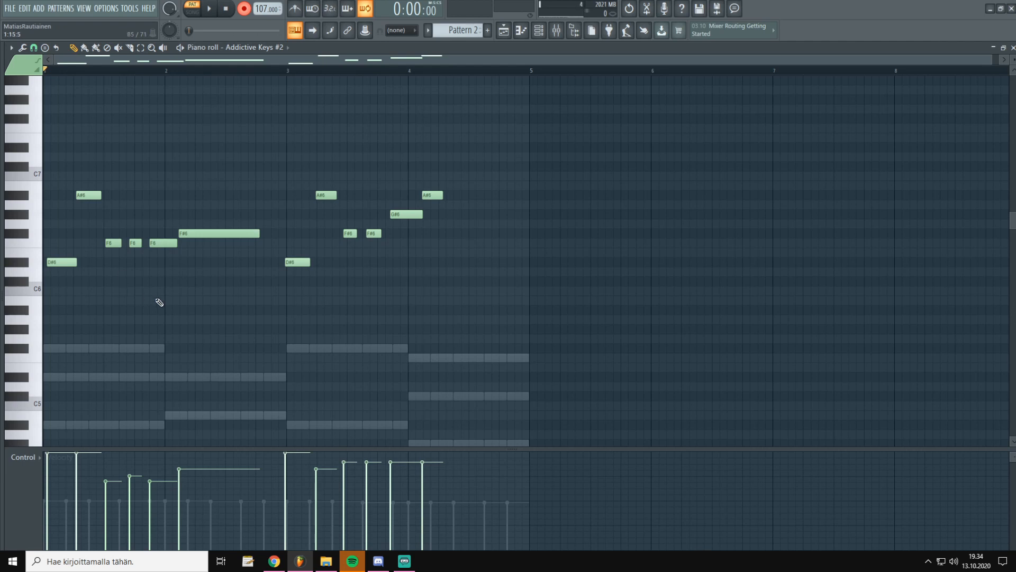
pyautogui.hotkey('ctrl', 'a')
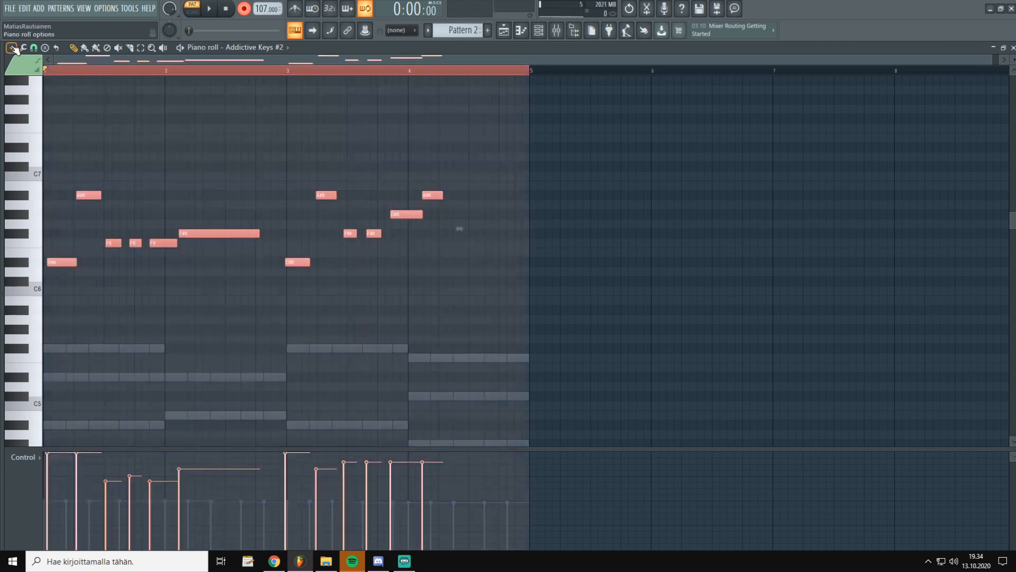
pyautogui.click(11, 47)
pyautogui.moveTo(48, 85)
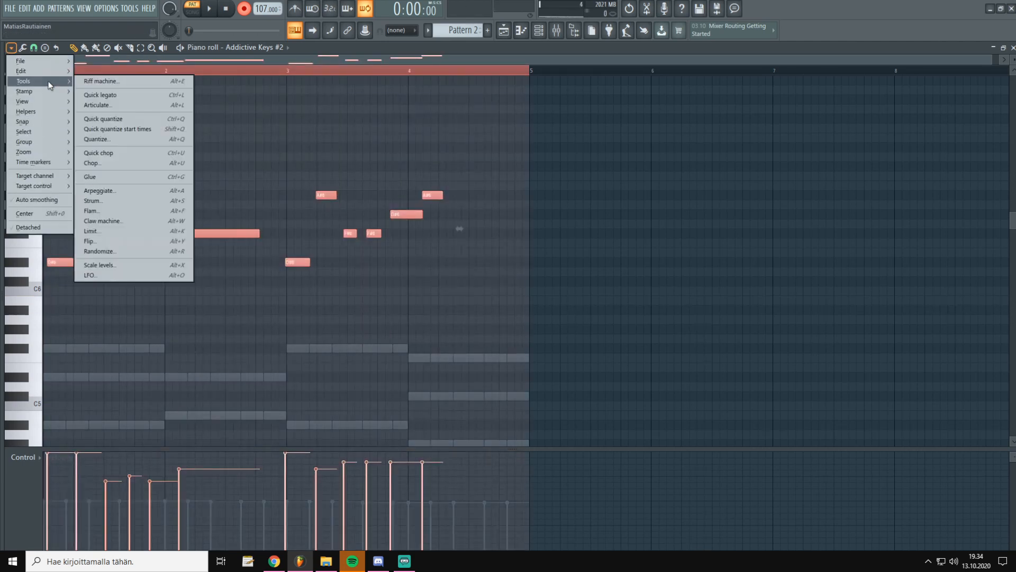
pyautogui.click(105, 118)
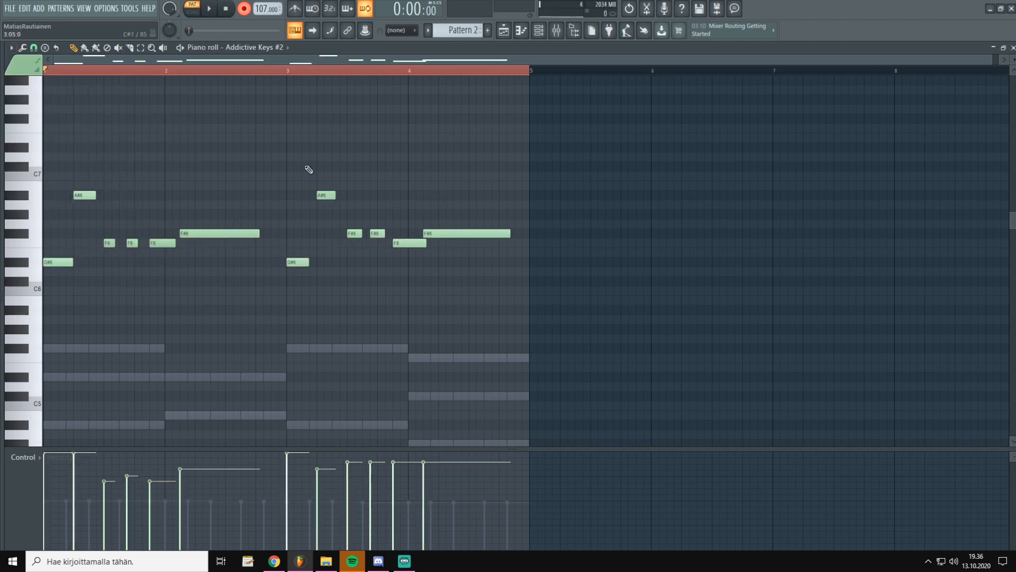
# Step: Play back the quantized Addictive Keys #2 melody over the chords
pyautogui.press('space')
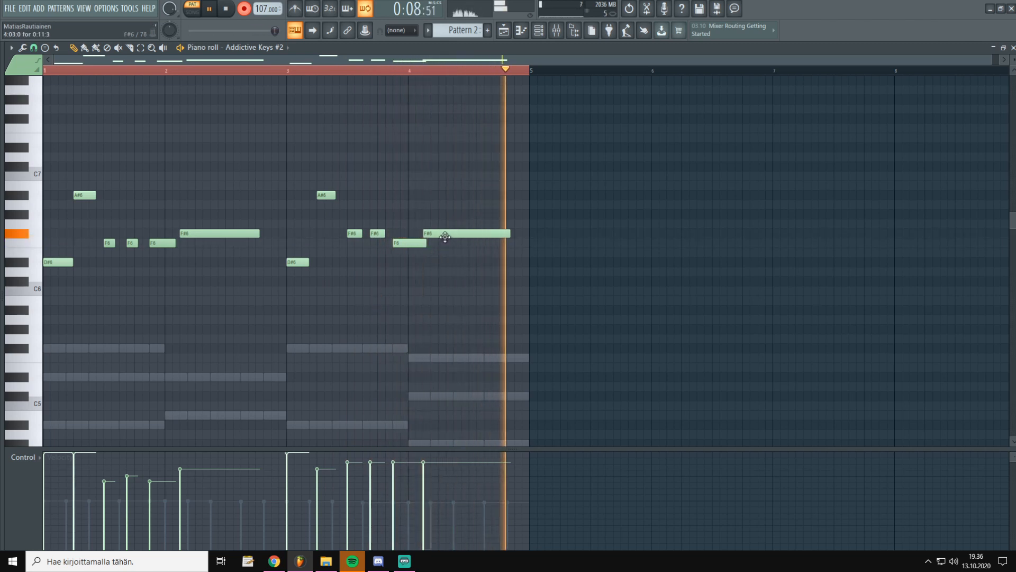
pyautogui.press('space')
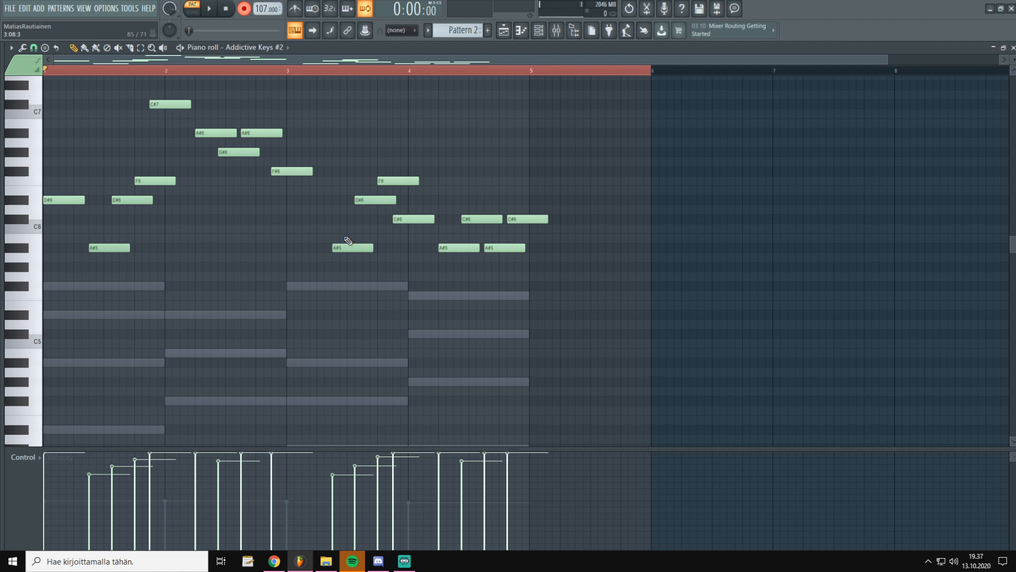
pyautogui.scroll(3, 212, 280)
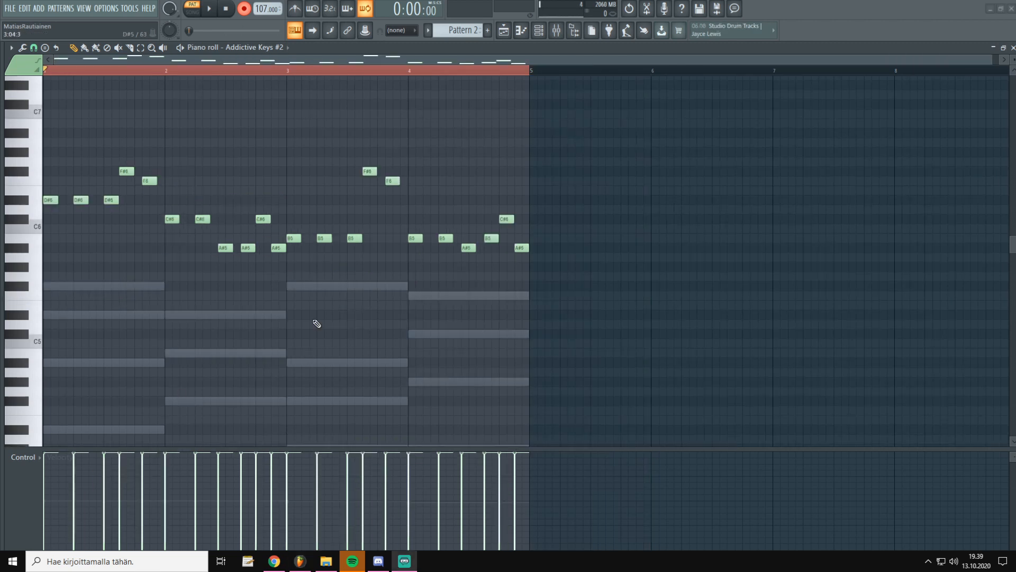
# Step: Import an F minor lead MIDI file from the collection's Leads folder into the Addictive Keys #2 piano roll and deselect its notes
pyautogui.scroll(3, 317, 324)
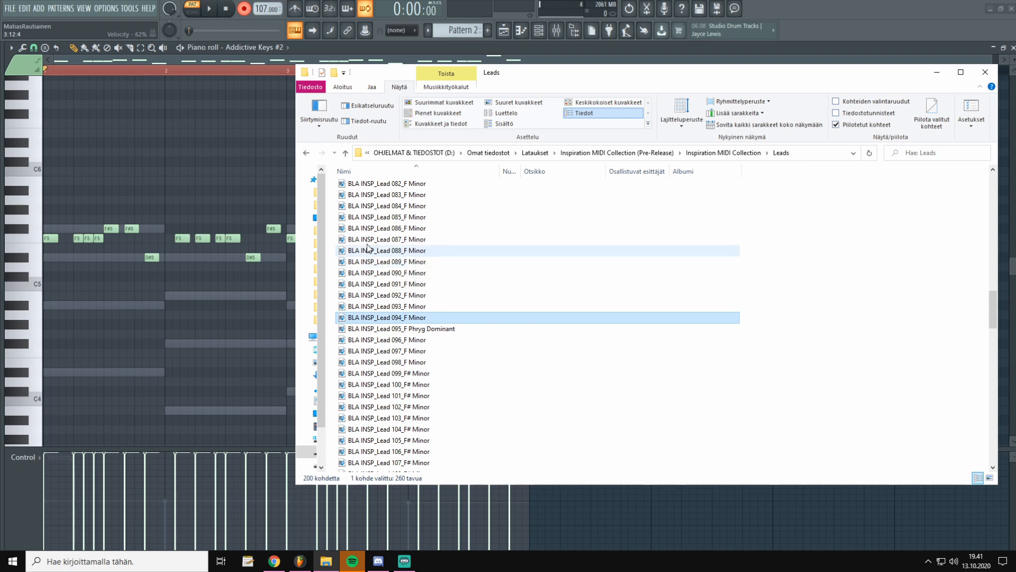
pyautogui.moveTo(414, 242); pyautogui.dragTo(156, 199)
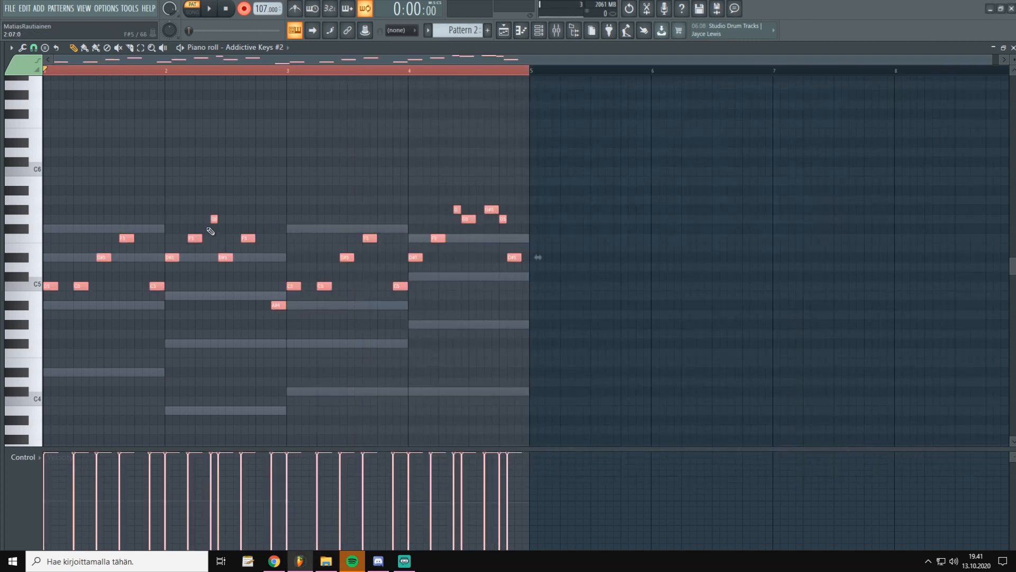
pyautogui.click(215, 325)
pyautogui.rightClick(216, 327)
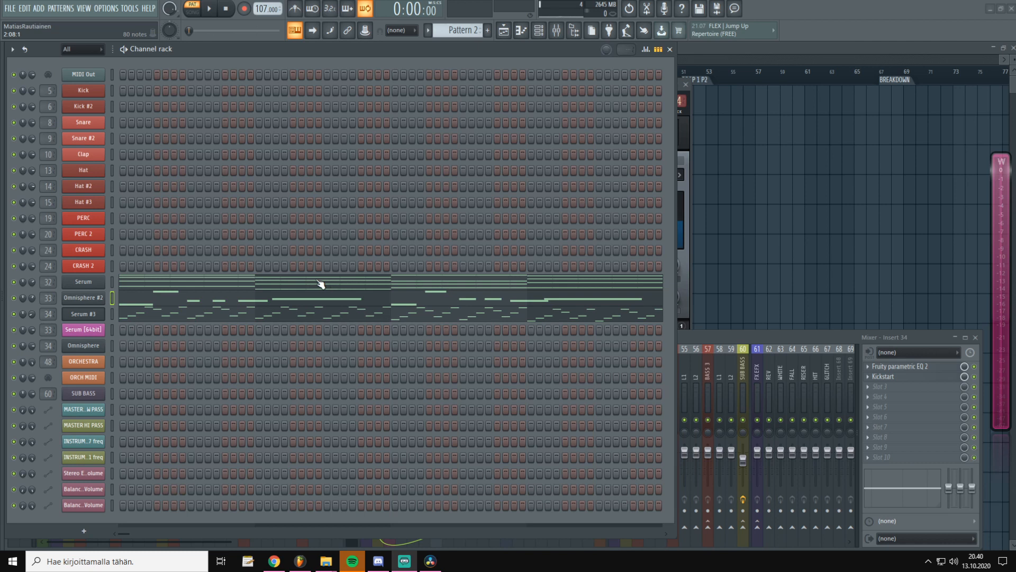
# Step: Examine the notes of the Serum and Serum #3 channels of Pattern 2 in the piano roll
pyautogui.click(211, 286)
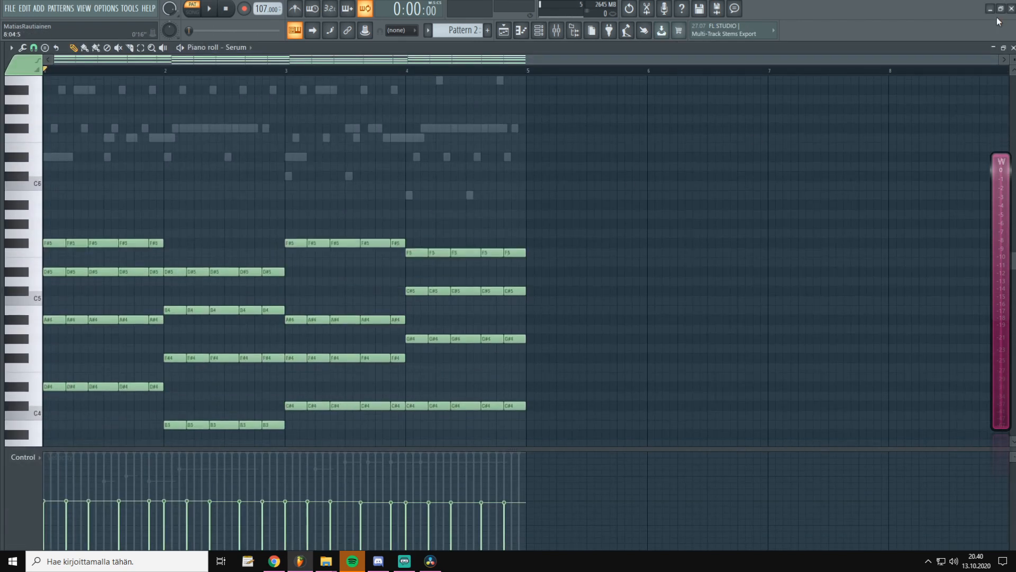
pyautogui.click(1013, 48)
pyautogui.click(328, 297)
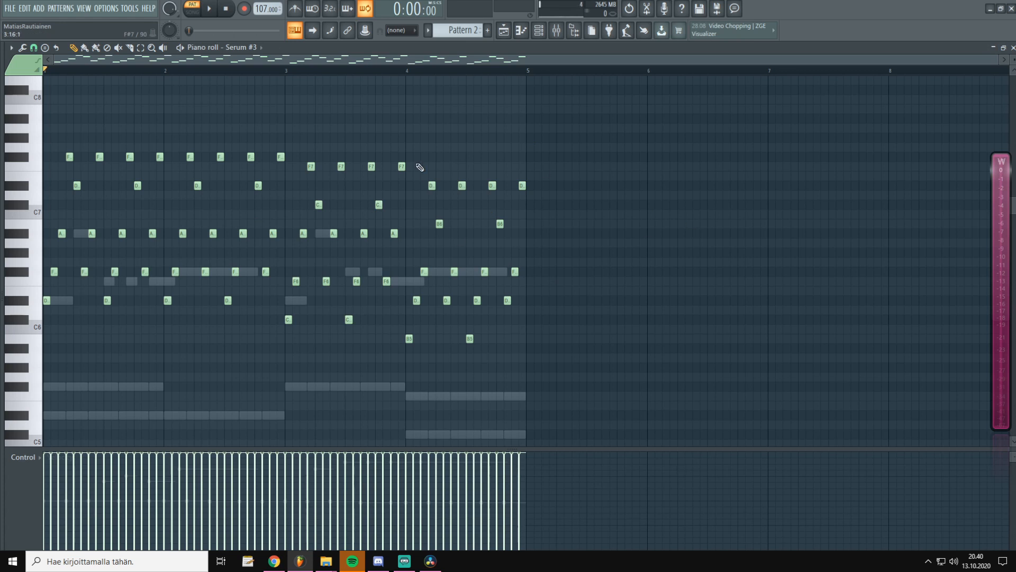
pyautogui.click(1013, 47)
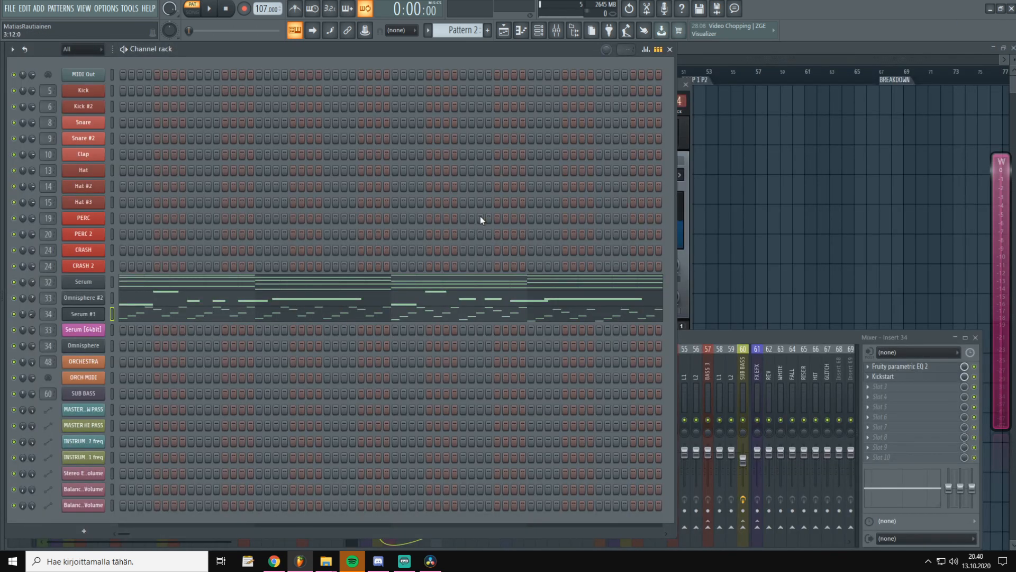
# Step: Play back Pattern 2 and examine the Omnisphere #2 melody in its piano roll
pyautogui.press('space')
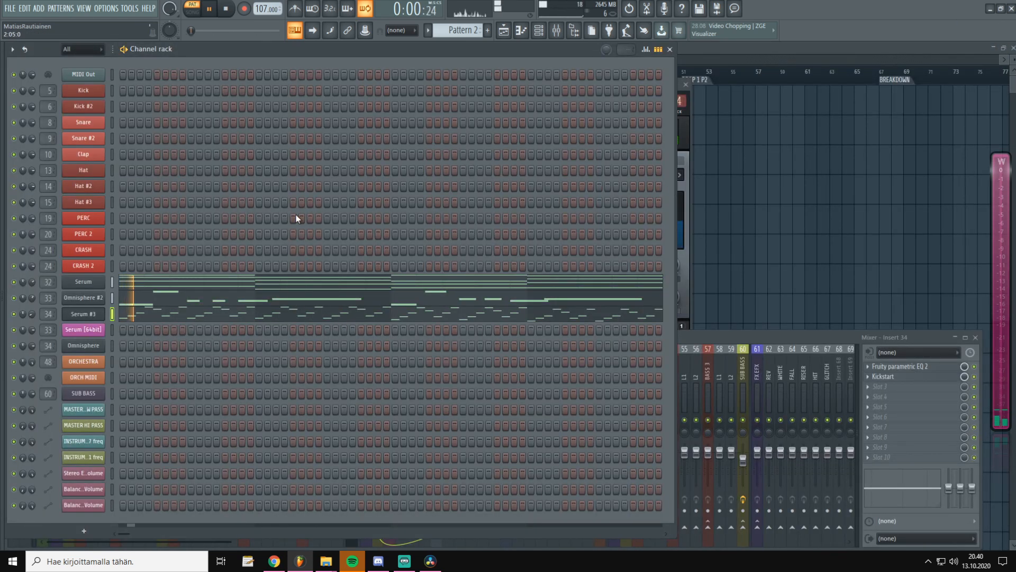
pyautogui.click(235, 309)
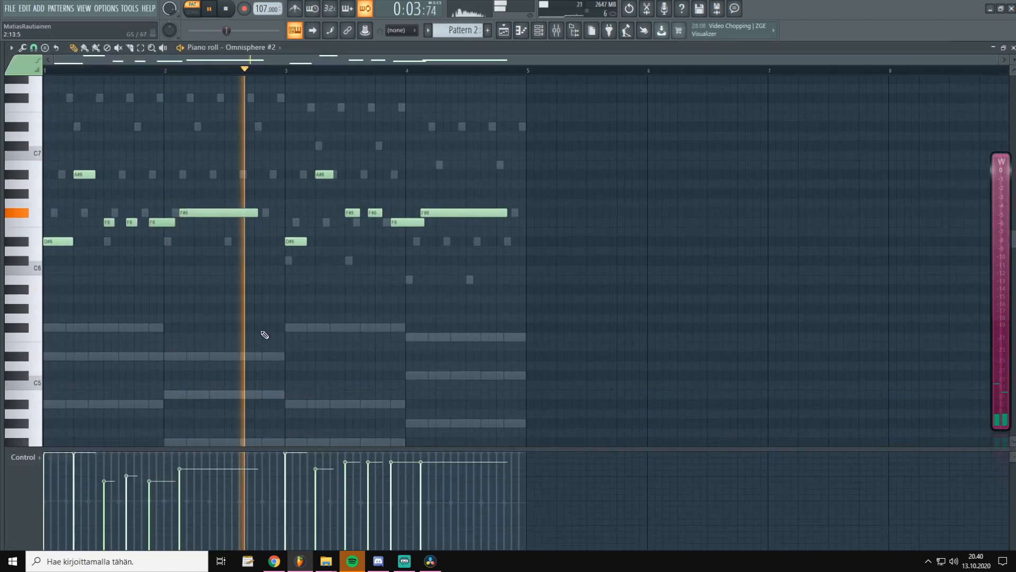
pyautogui.scroll(-3, 265, 335)
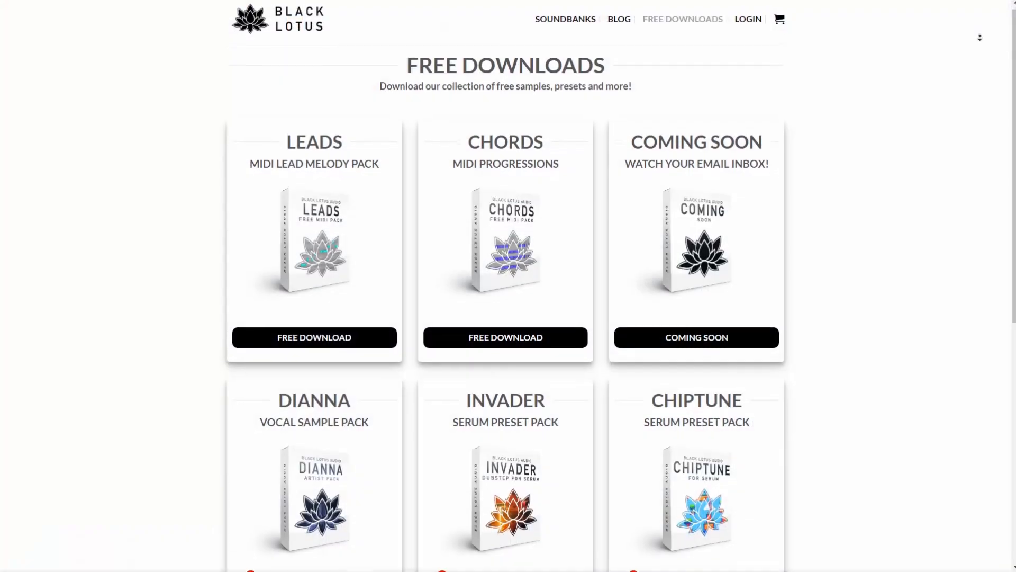
# Step: Look through the free MIDI and preset packs on the Black Lotus downloads page
pyautogui.scroll(-1, 980, 42)
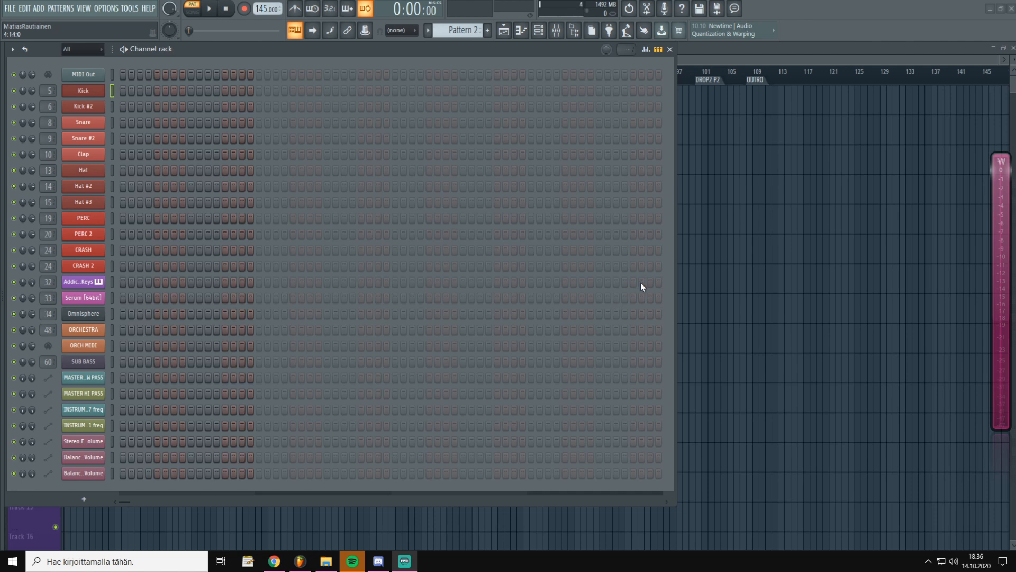
# Step: Move the floating level meter slightly inward over the playlist
pyautogui.click(154, 61)
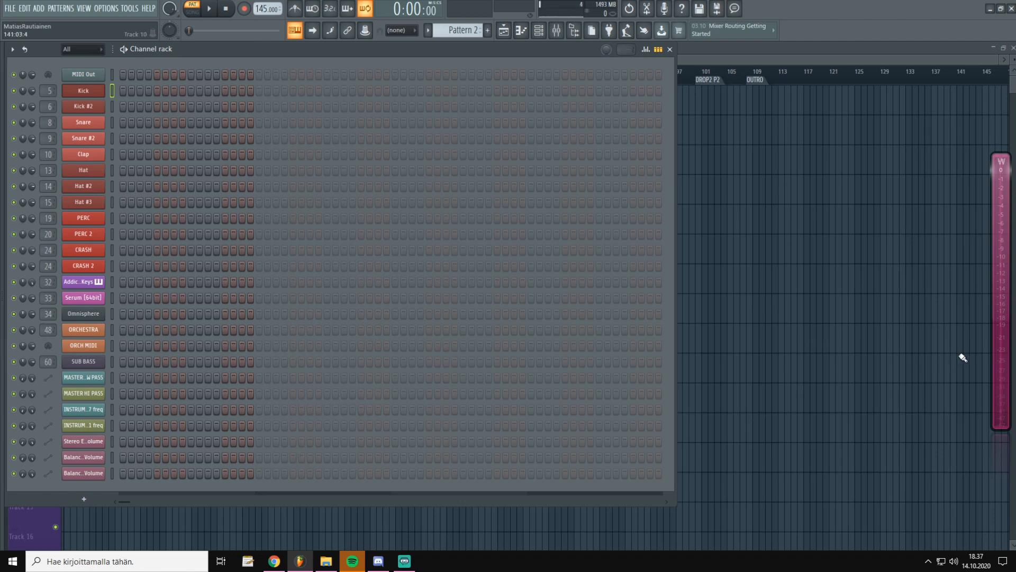
pyautogui.moveTo(997, 361); pyautogui.dragTo(960, 378)
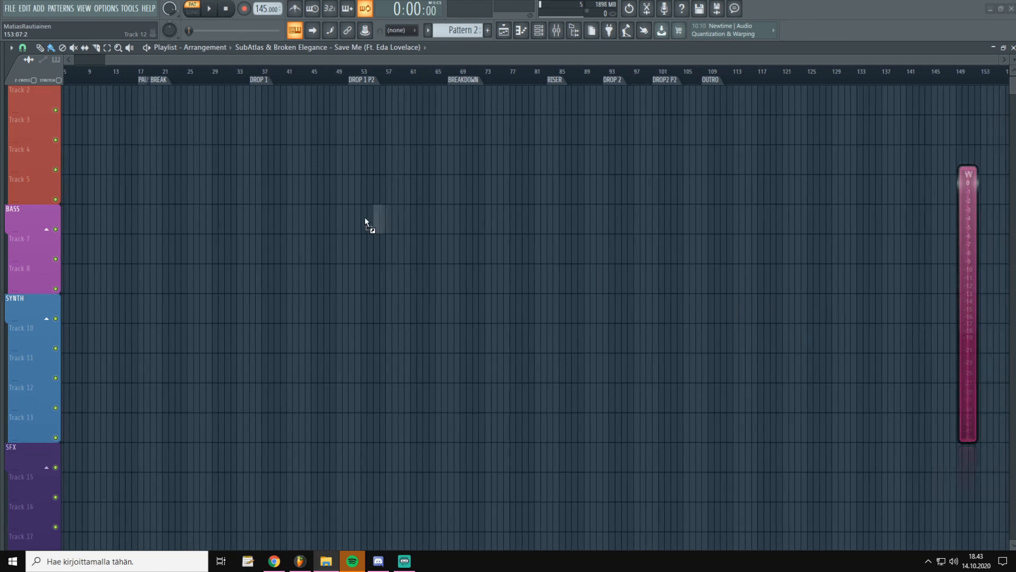
pyautogui.moveTo(364, 217); pyautogui.dragTo(72, 164)
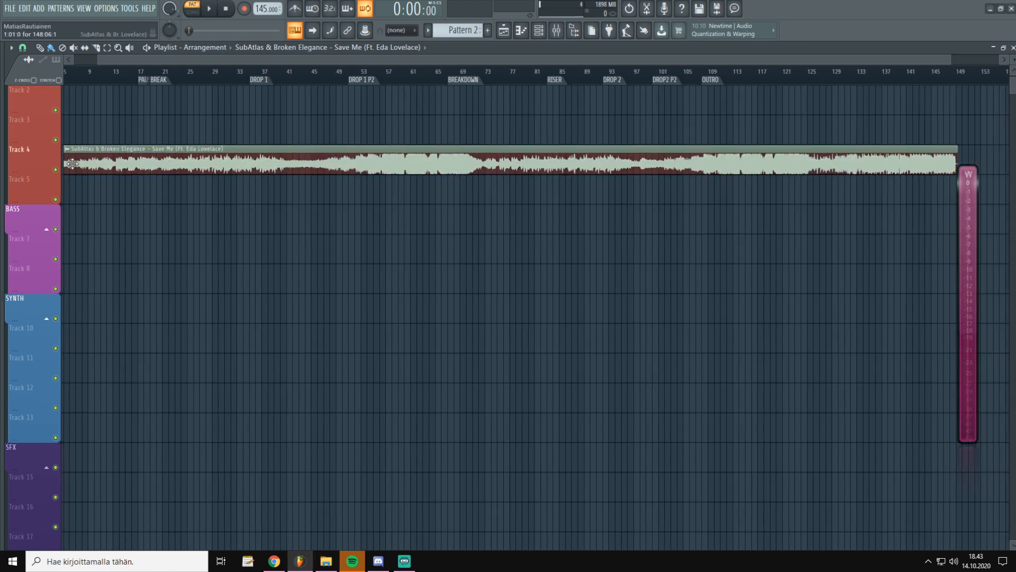
pyautogui.moveTo(175, 60); pyautogui.dragTo(82, 68)
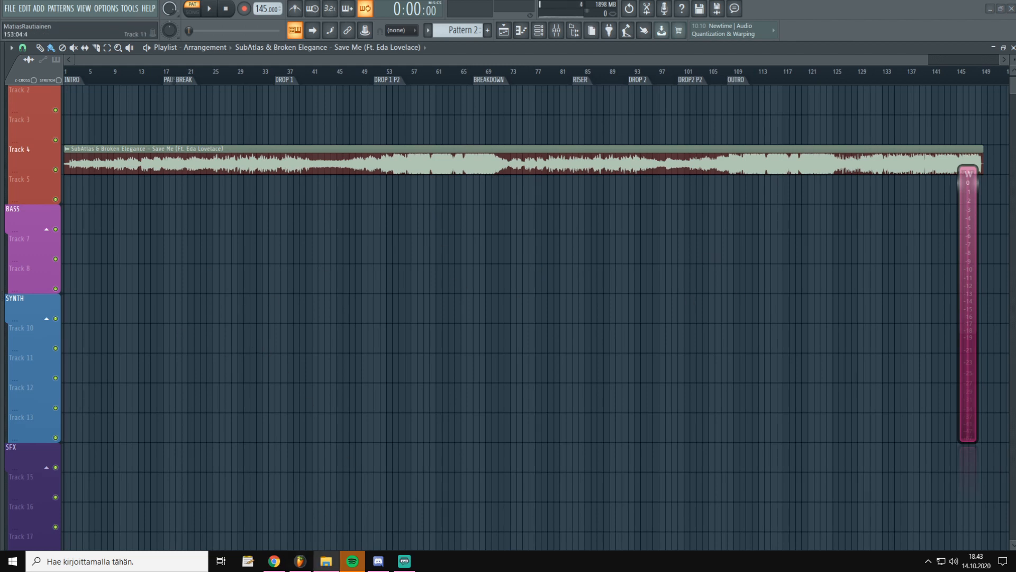
pyautogui.rightClick(947, 161)
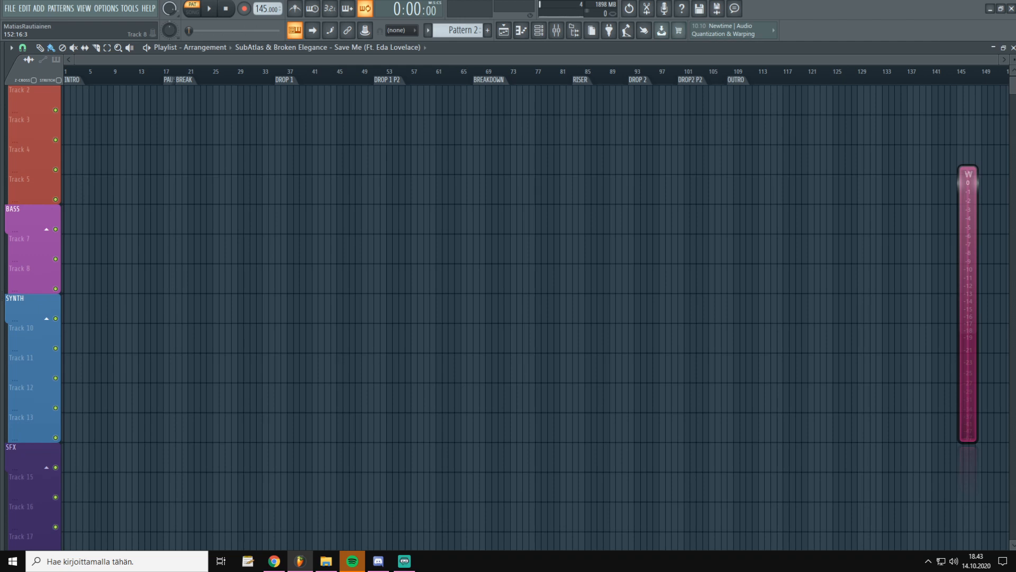
pyautogui.moveTo(141, 165); pyautogui.dragTo(64, 165)
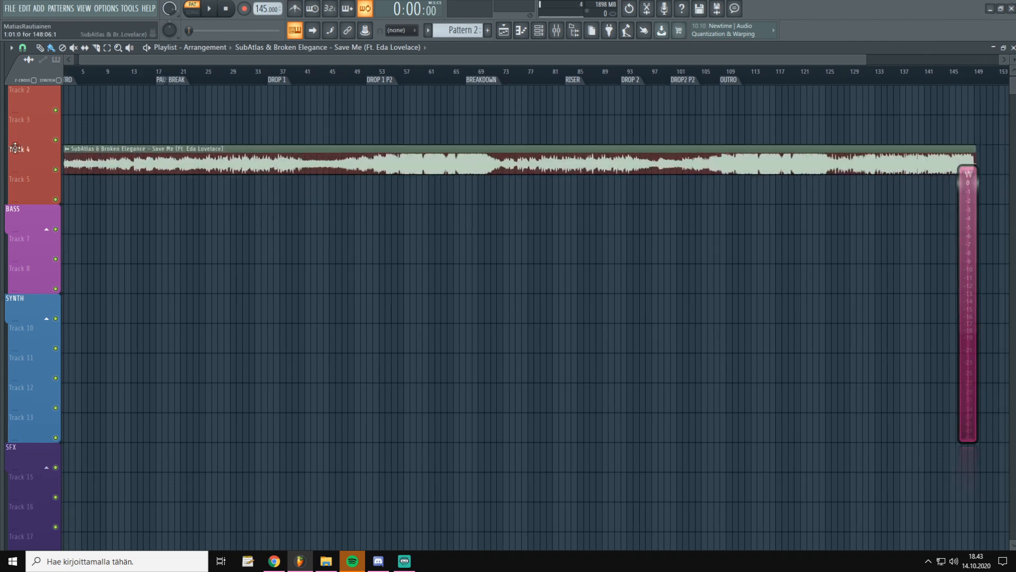
pyautogui.scroll(1, 313, 311)
pyautogui.scroll(1, 146, 70)
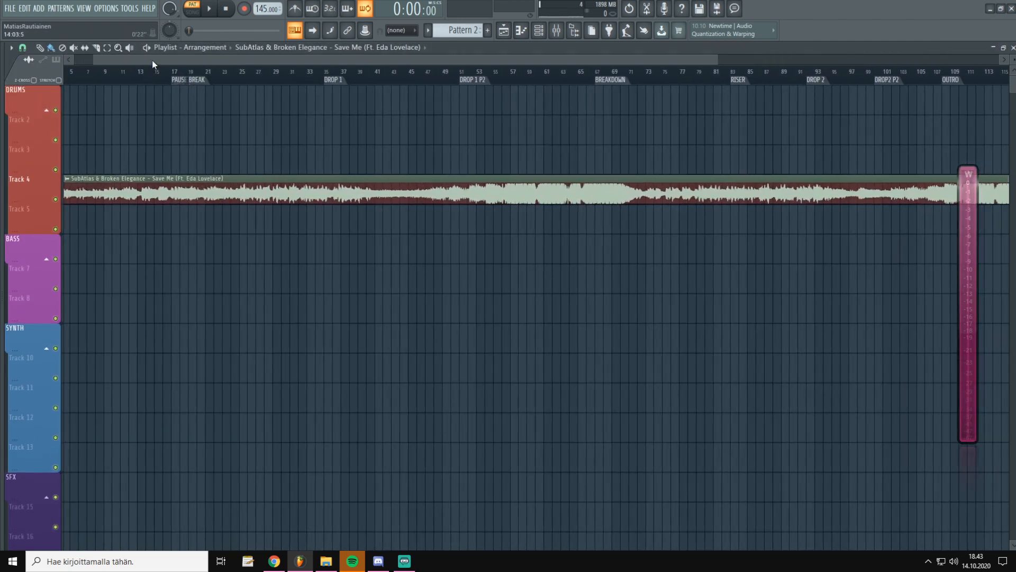
pyautogui.scroll(-1, 155, 62)
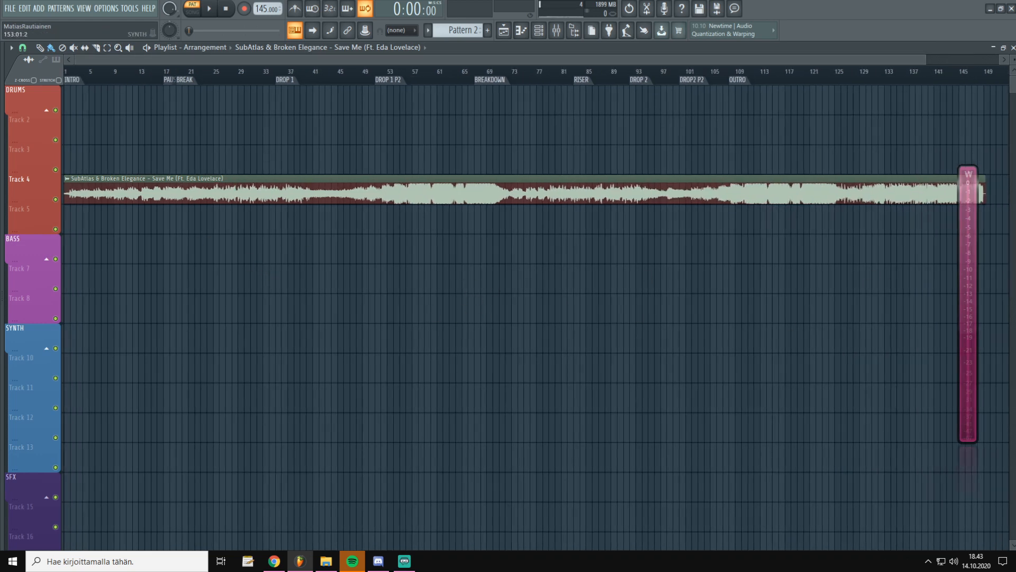
pyautogui.press('Delete')
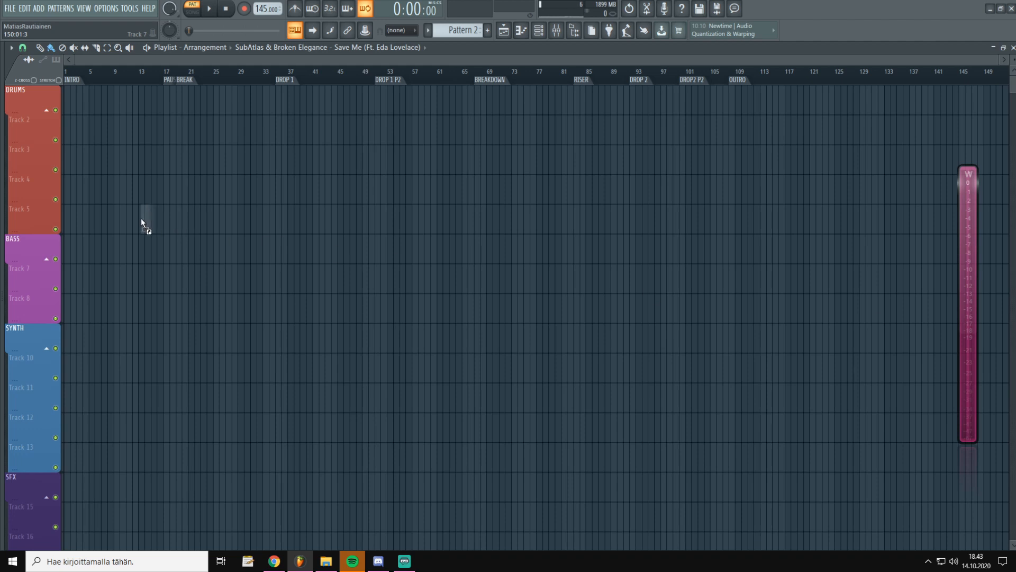
# Step: Place the Save Me audio file on Track 4 of the playlist, starting at bar 1
pyautogui.moveTo(132, 193); pyautogui.dragTo(62, 194)
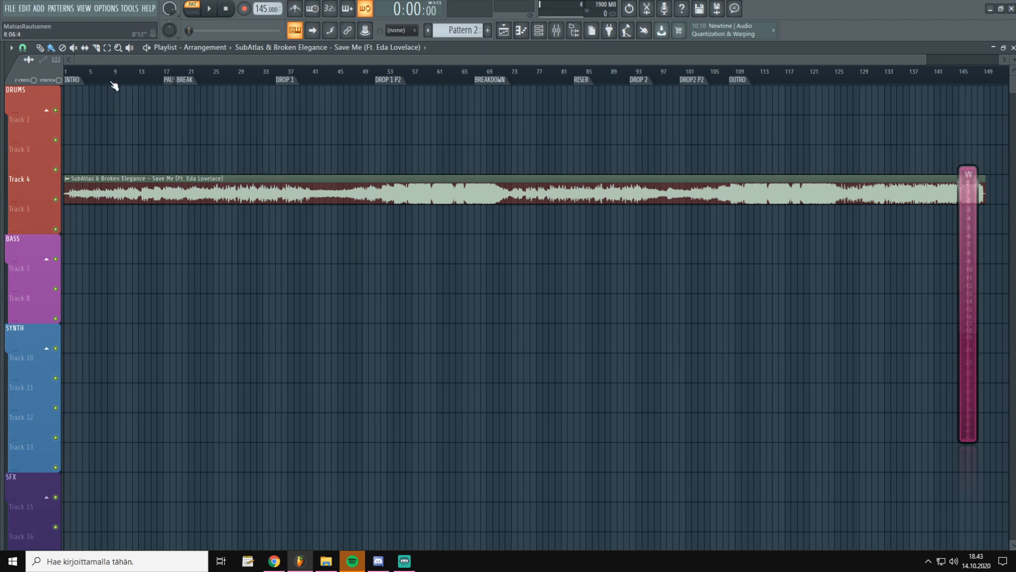
pyautogui.scroll(1, 106, 74)
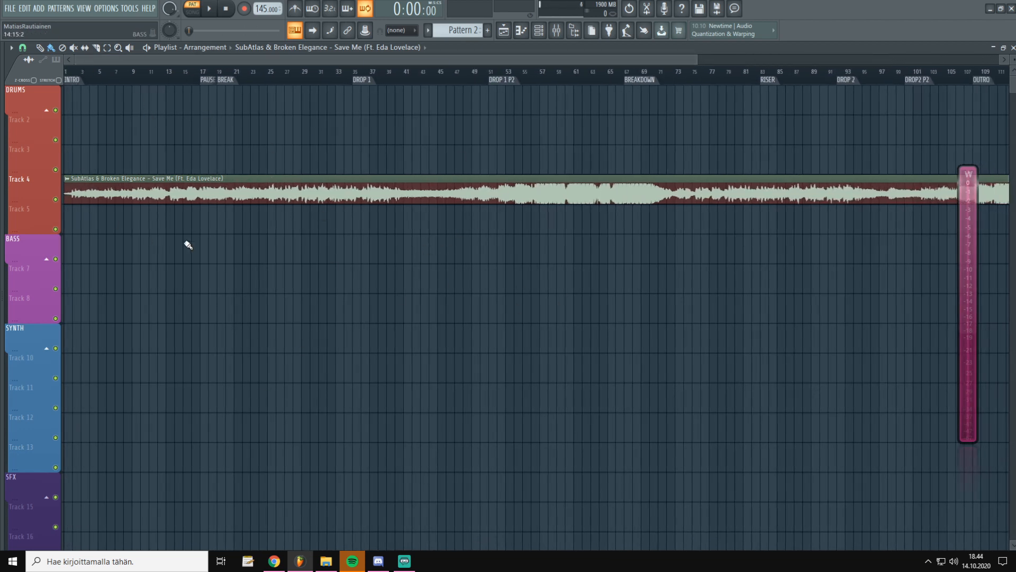
pyautogui.scroll(-1, 259, 78)
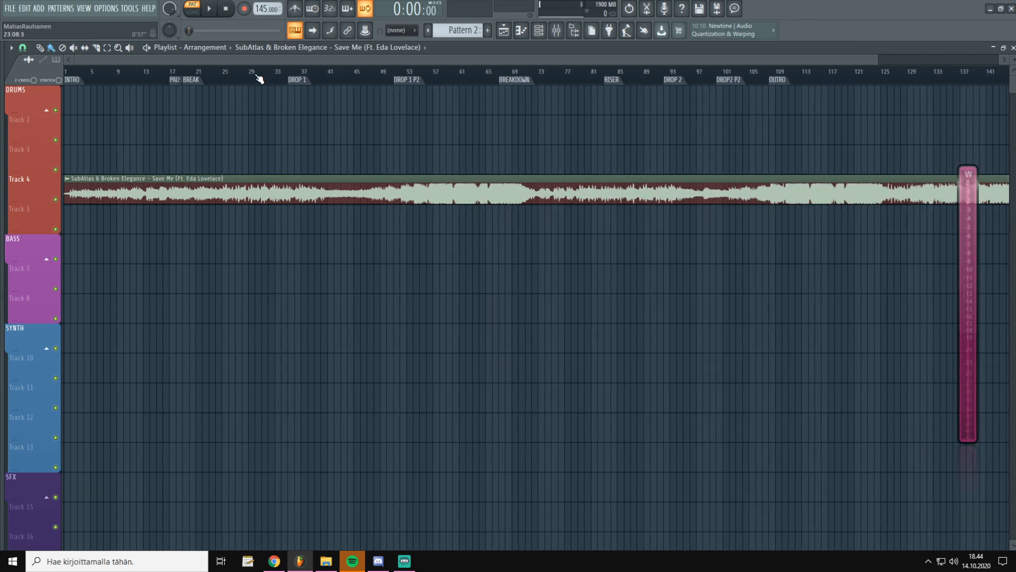
# Step: Add F3 and G#3 above the opening C#3 note in the piano channel's piano roll
pyautogui.press('F7')
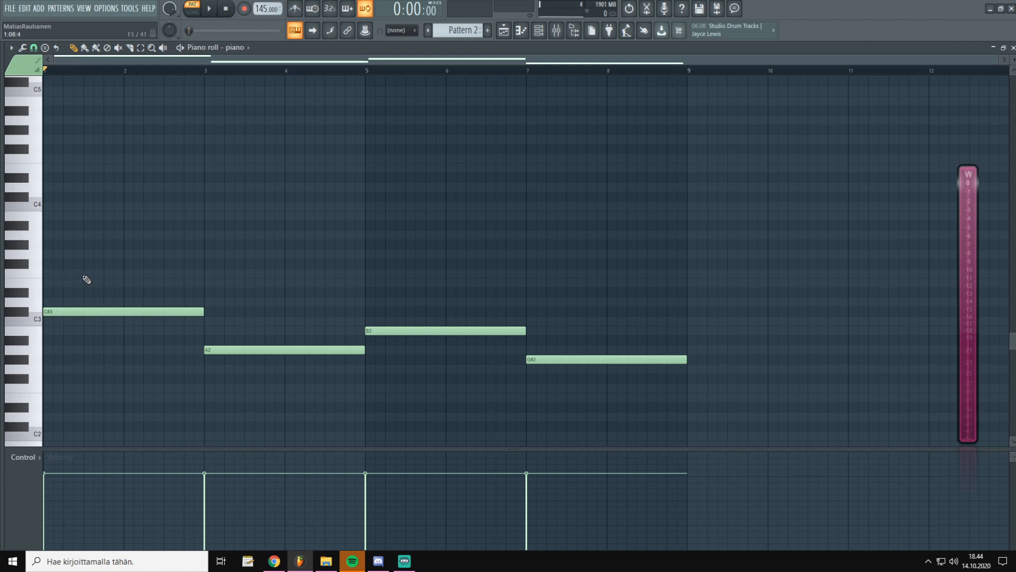
pyautogui.moveTo(85, 273); pyautogui.dragTo(73, 269)
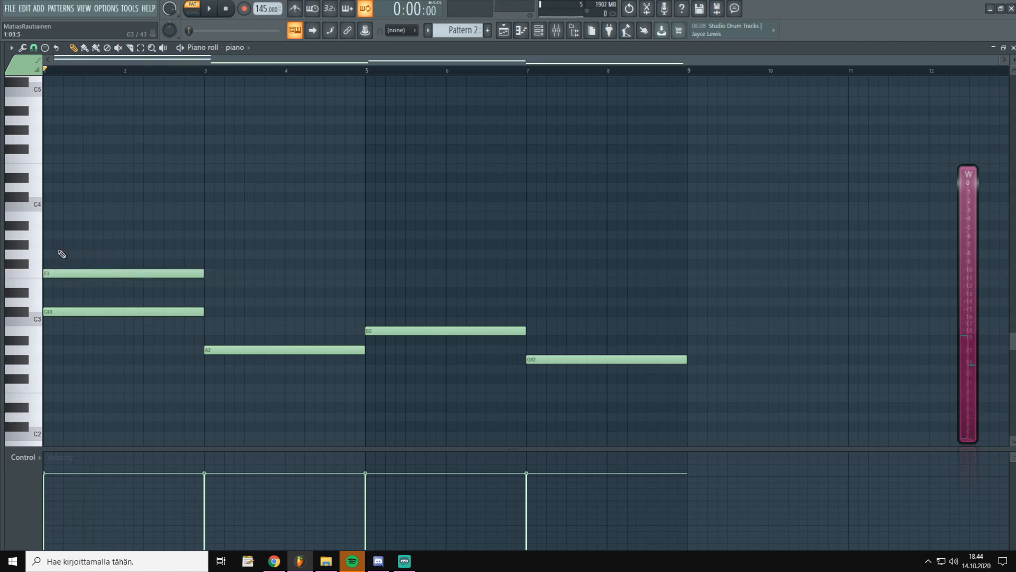
pyautogui.click(52, 246)
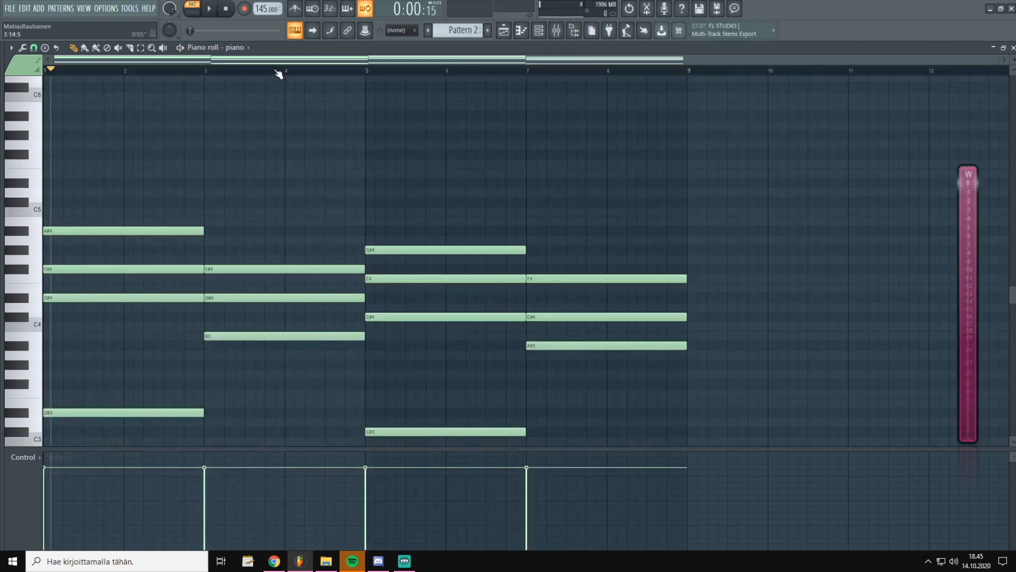
# Step: Transpose all notes of the piano chord progression up three semitones so that its bass starts on F#3, and deselect them
pyautogui.scroll(-5, 329, 290)
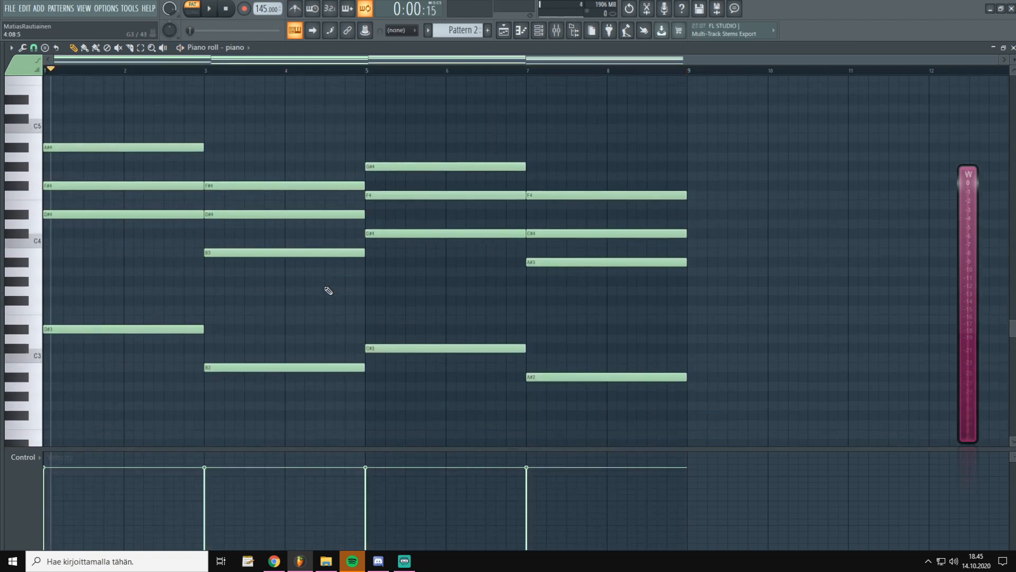
pyautogui.scroll(2, 285, 337)
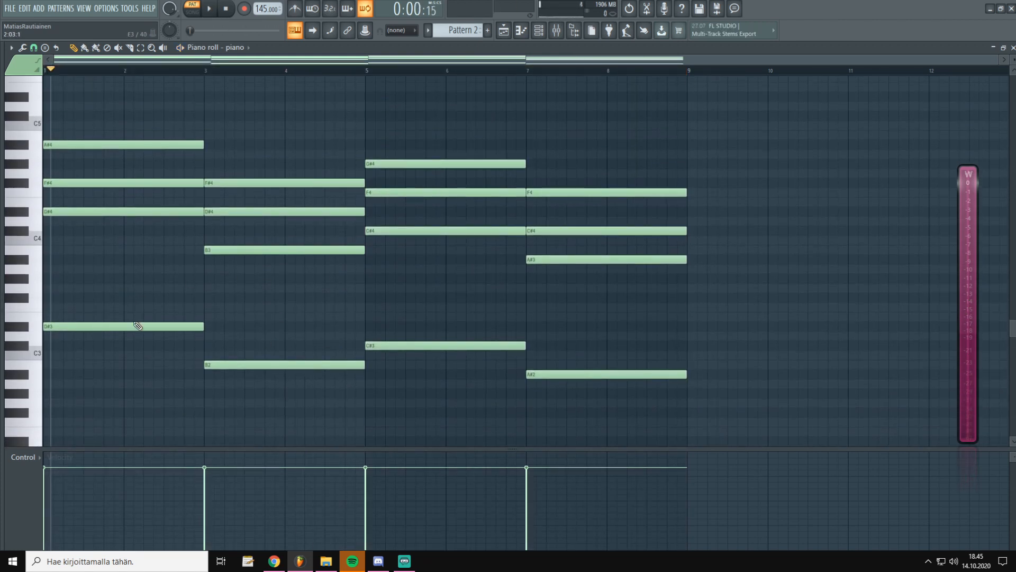
pyautogui.hotkey('ctrl', 'a')
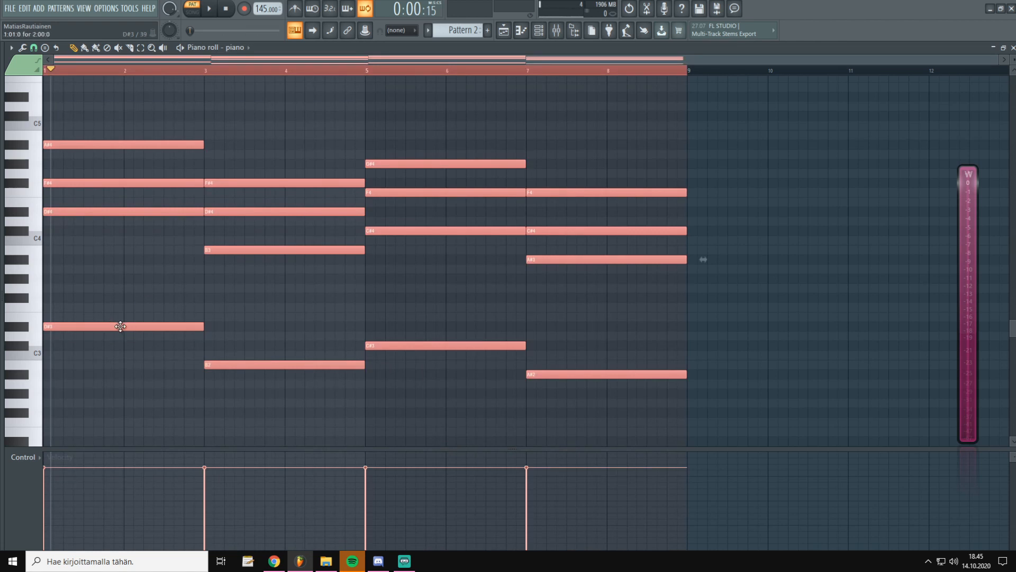
pyautogui.moveTo(118, 324); pyautogui.dragTo(94, 293)
pyautogui.scroll(3, 195, 378)
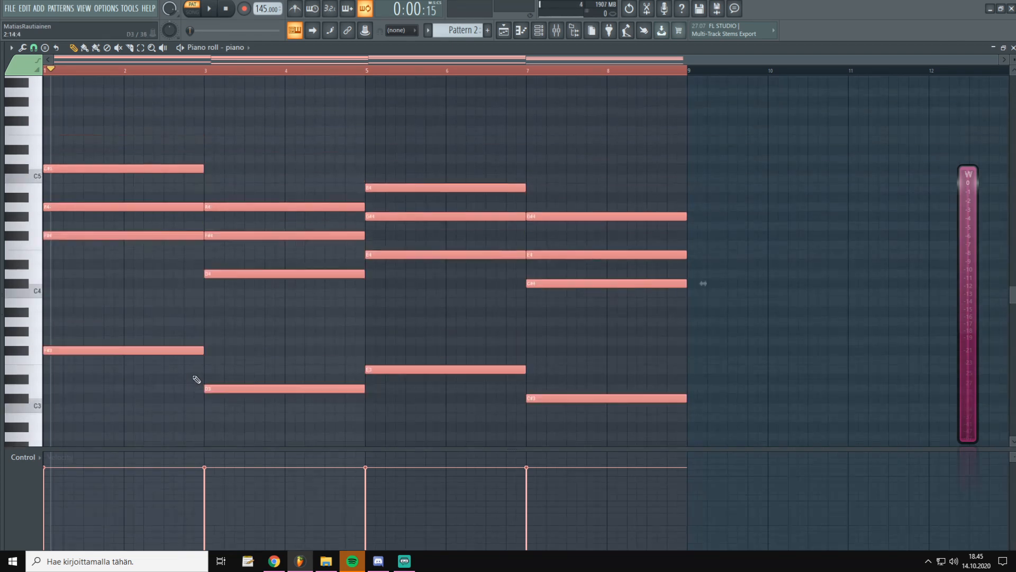
pyautogui.click(308, 355)
pyautogui.rightClick(307, 355)
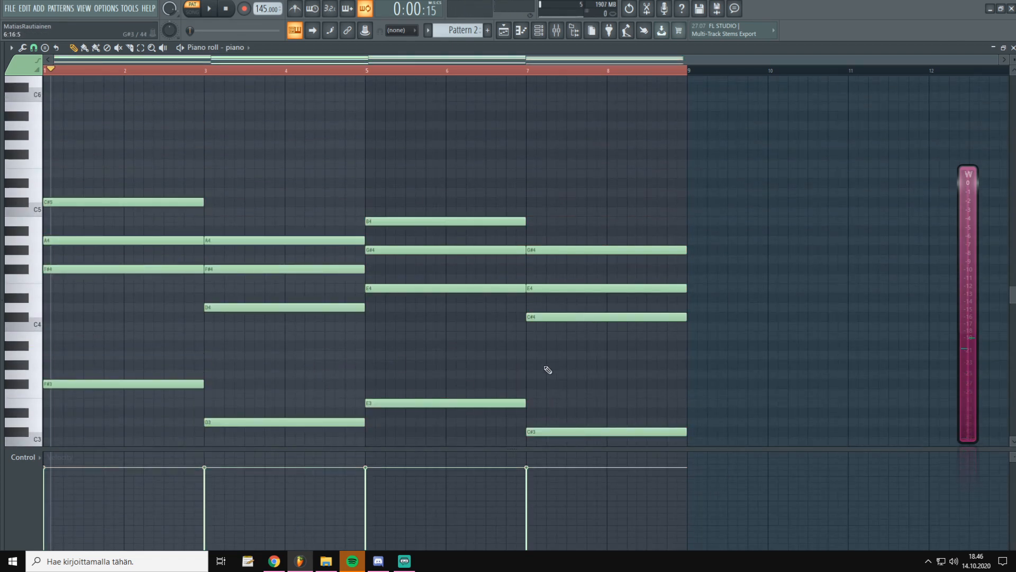
# Step: Play back the transposed piano chord progression and stop it
pyautogui.scroll(-2, 493, 288)
pyautogui.scroll(2, 398, 315)
pyautogui.scroll(-2, 142, 279)
pyautogui.press('space')
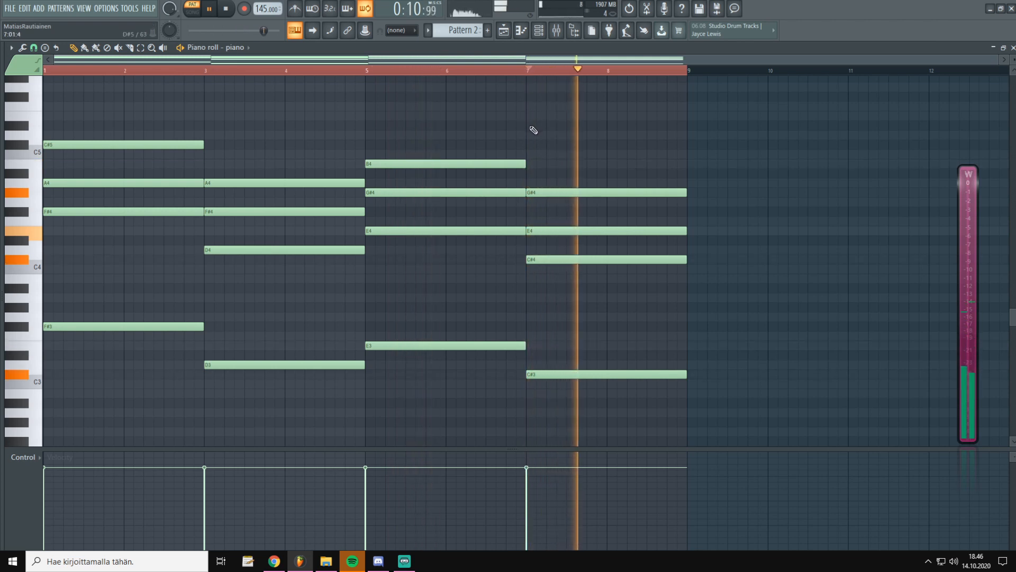
pyautogui.press('space')
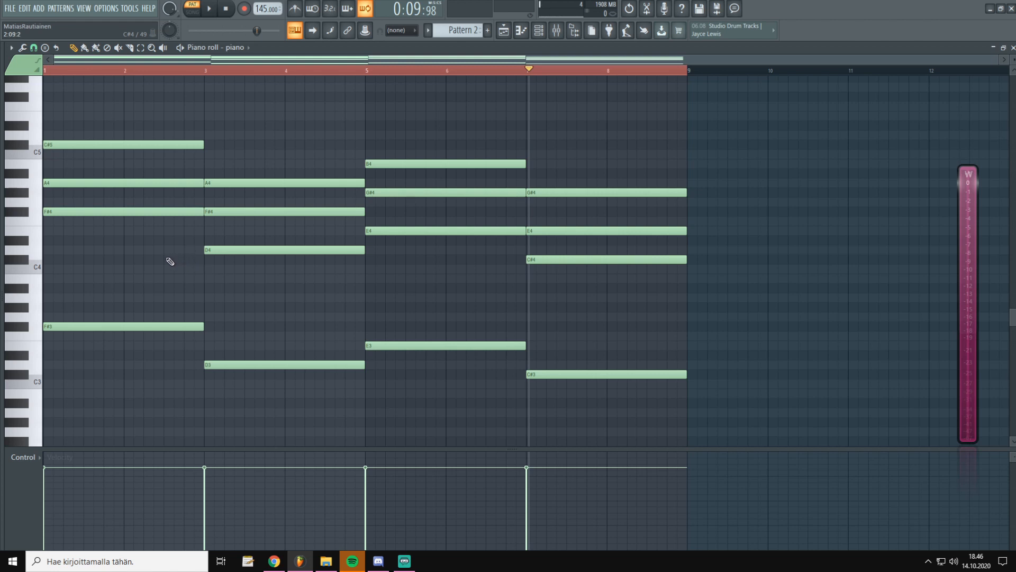
pyautogui.scroll(1, 270, 316)
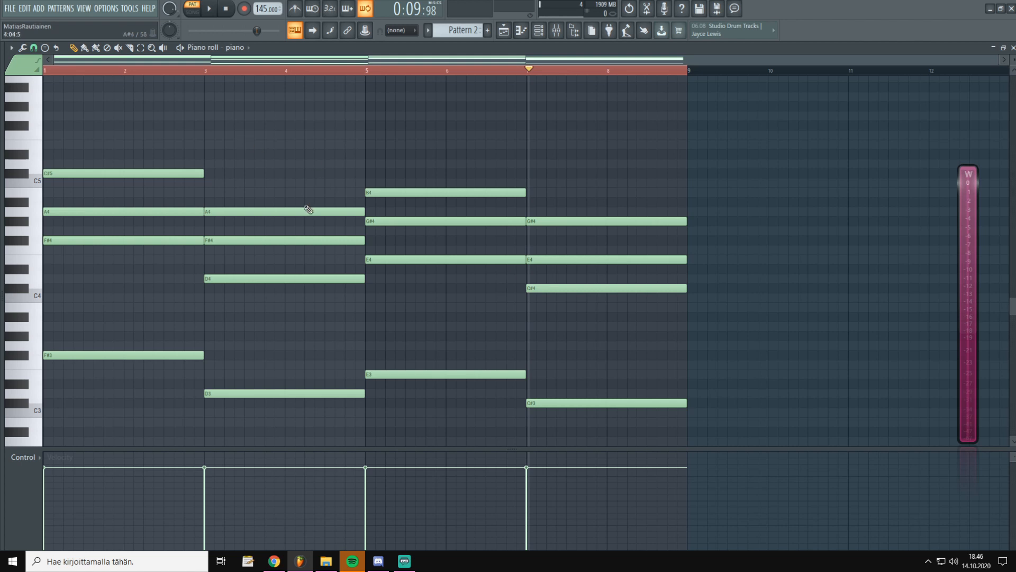
pyautogui.scroll(3, 97, 200)
pyautogui.scroll(-3, 593, 271)
pyautogui.scroll(2, 199, 193)
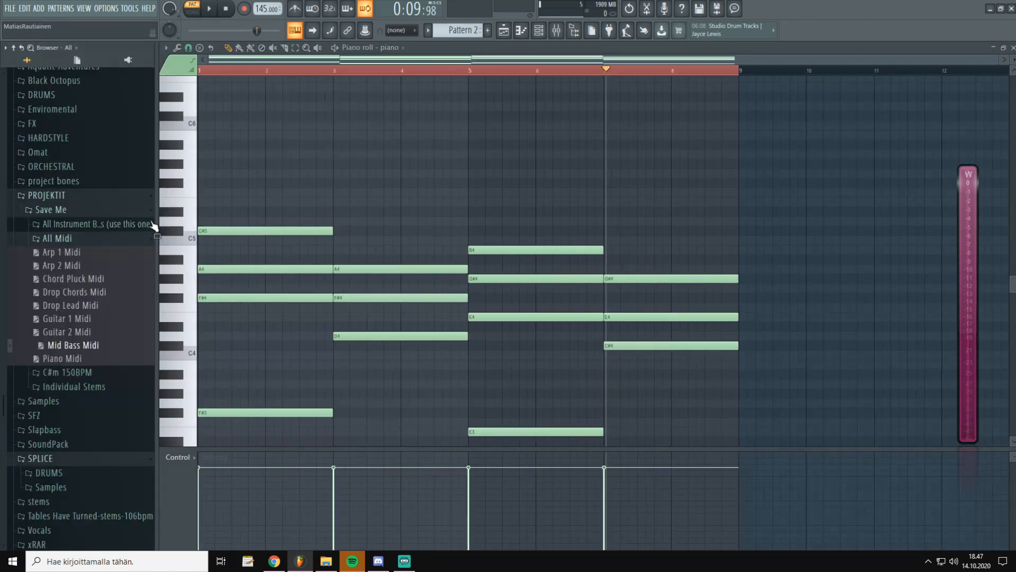
pyautogui.scroll(-1, 519, 221)
pyautogui.scroll(-3, 486, 221)
pyautogui.scroll(5, 358, 302)
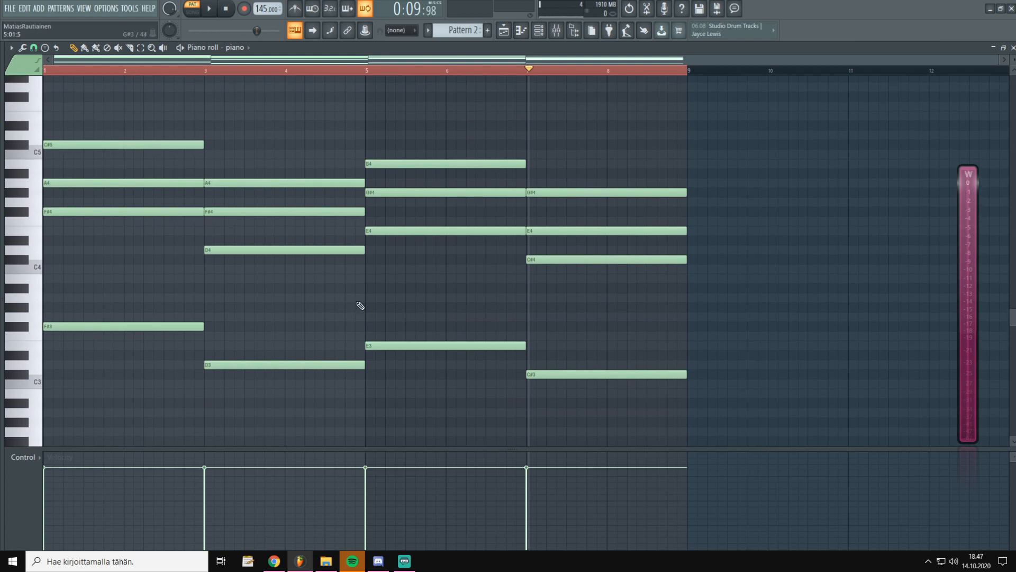
# Step: Add a half-bar F#5 melody note above the opening chord at the start of bar 1
pyautogui.scroll(-3, 345, 202)
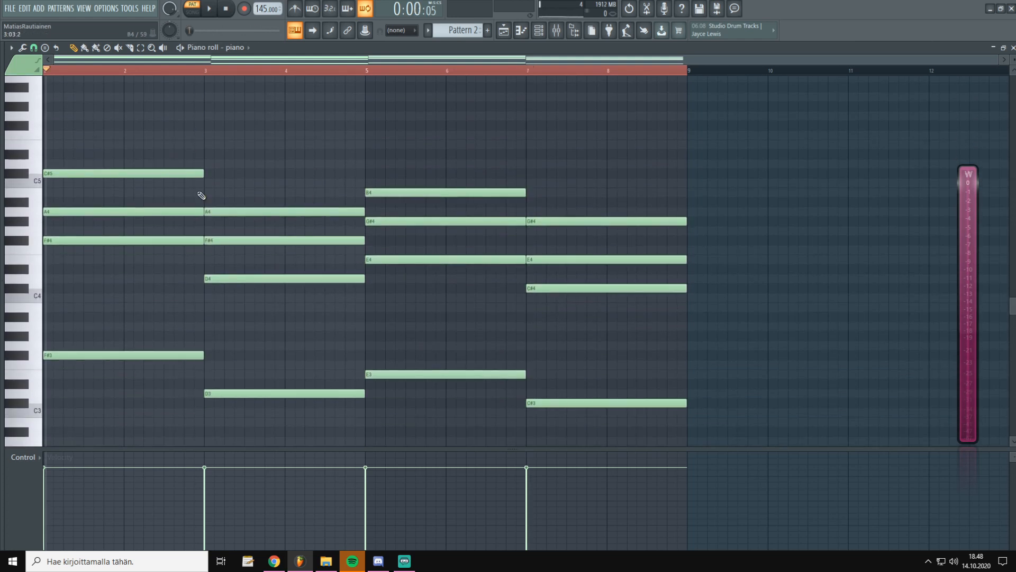
pyautogui.scroll(1, 285, 200)
pyautogui.scroll(-1, 125, 186)
pyautogui.scroll(2, 122, 310)
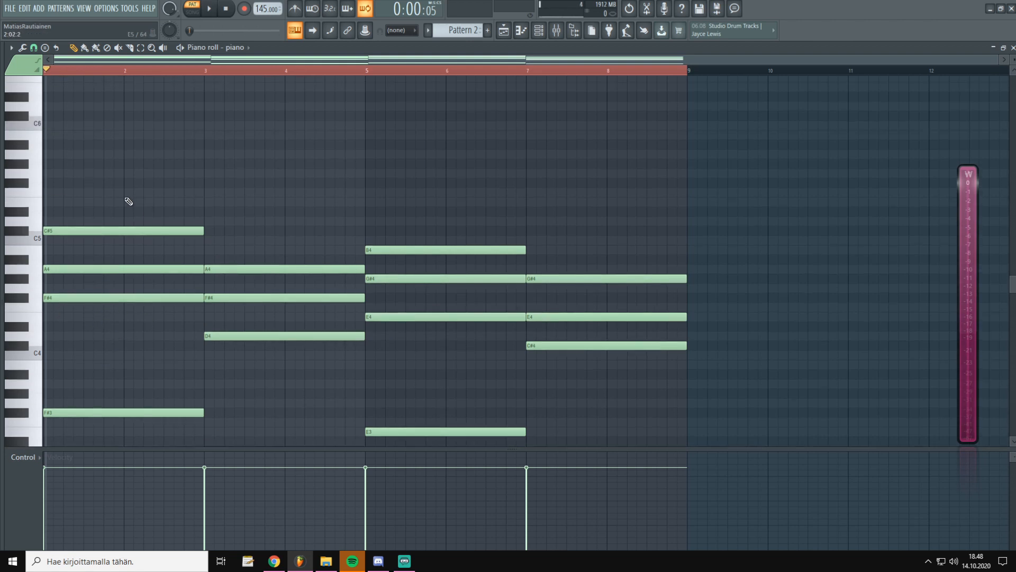
pyautogui.click(48, 183)
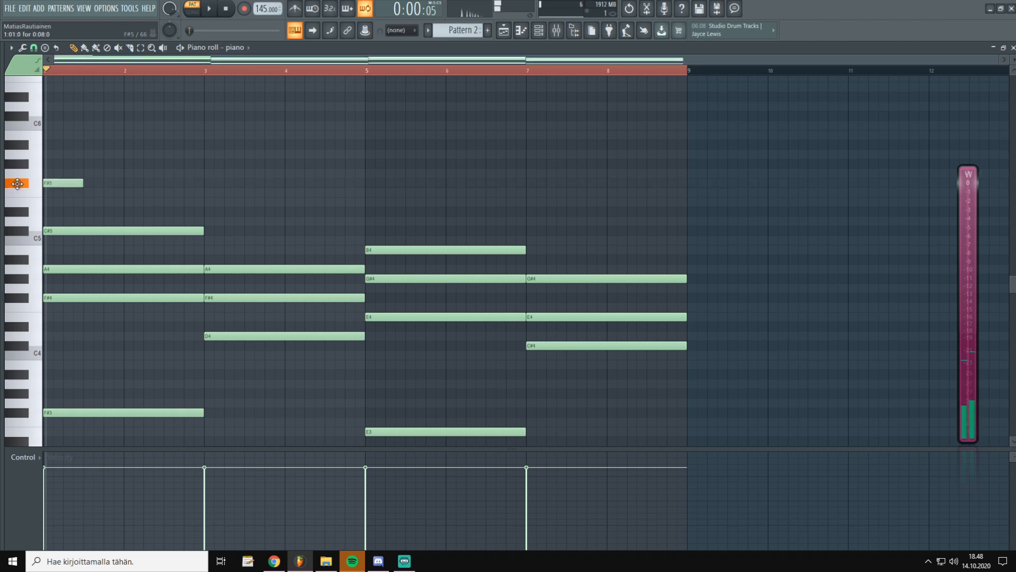
# Step: Try lengthening the opening F#5 melody note into the second half of bar 2 and audition it
pyautogui.click(95, 183)
pyautogui.moveTo(117, 183); pyautogui.dragTo(165, 183)
pyautogui.rightClick(161, 183)
pyautogui.moveTo(82, 183); pyautogui.dragTo(179, 183)
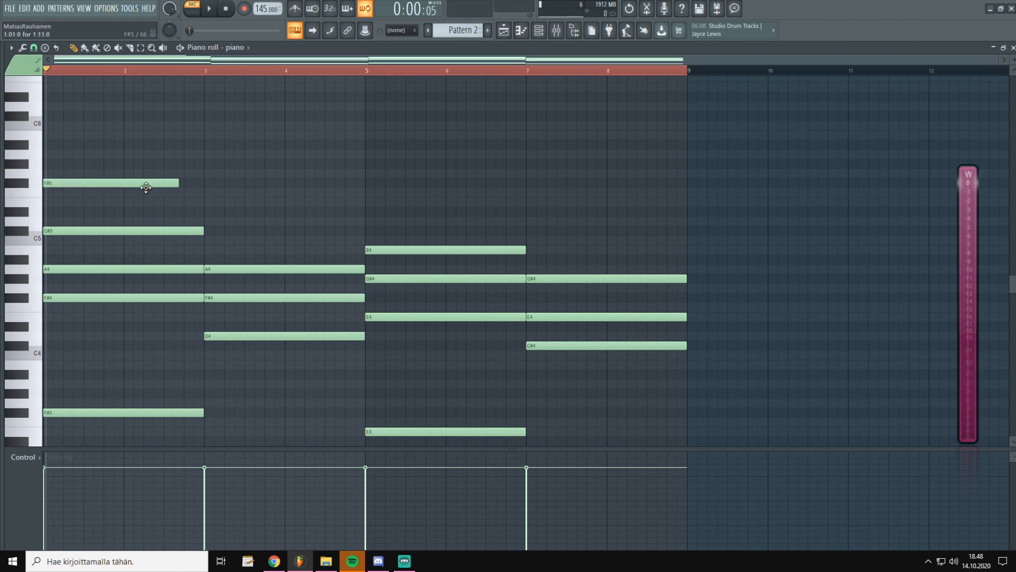
pyautogui.press('space')
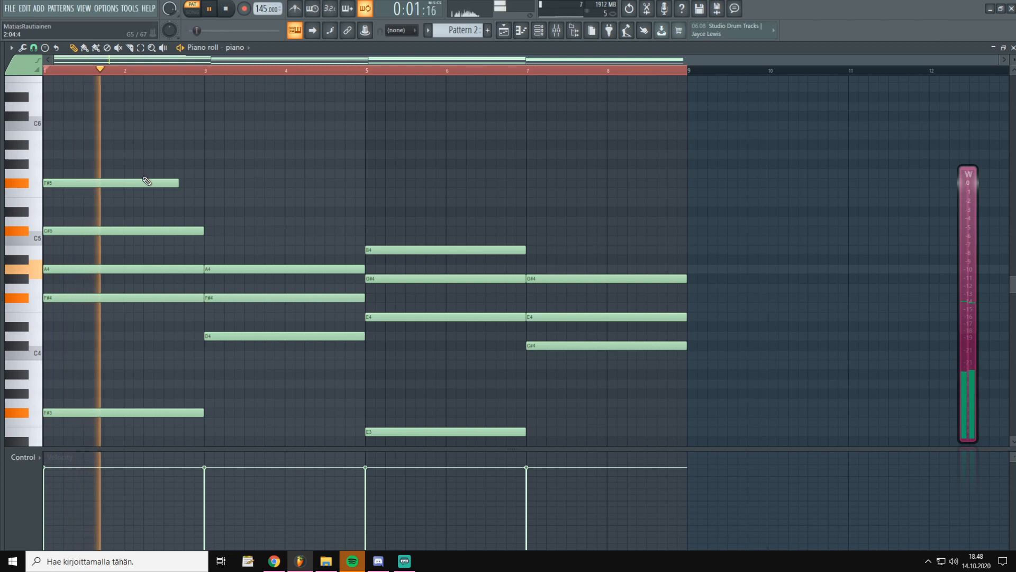
pyautogui.press('space')
pyautogui.hotkey('ctrl', 'z')
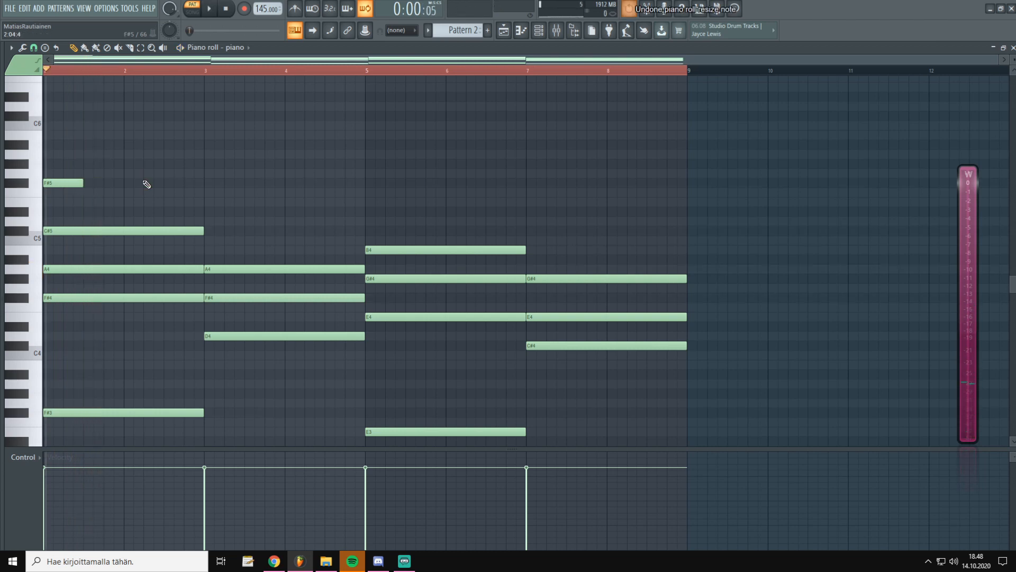
# Step: Add a second half-bar F#5 melody note in the second half of bar 1 and audition it
pyautogui.scroll(2, 106, 222)
pyautogui.moveTo(94, 213); pyautogui.dragTo(89, 210)
pyautogui.rightClick(91, 203)
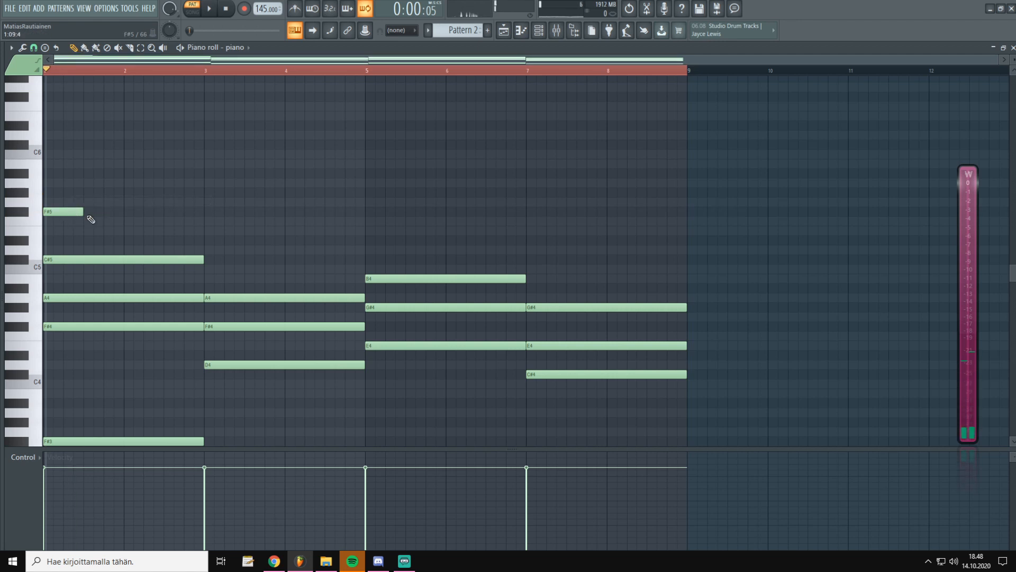
pyautogui.click(93, 212)
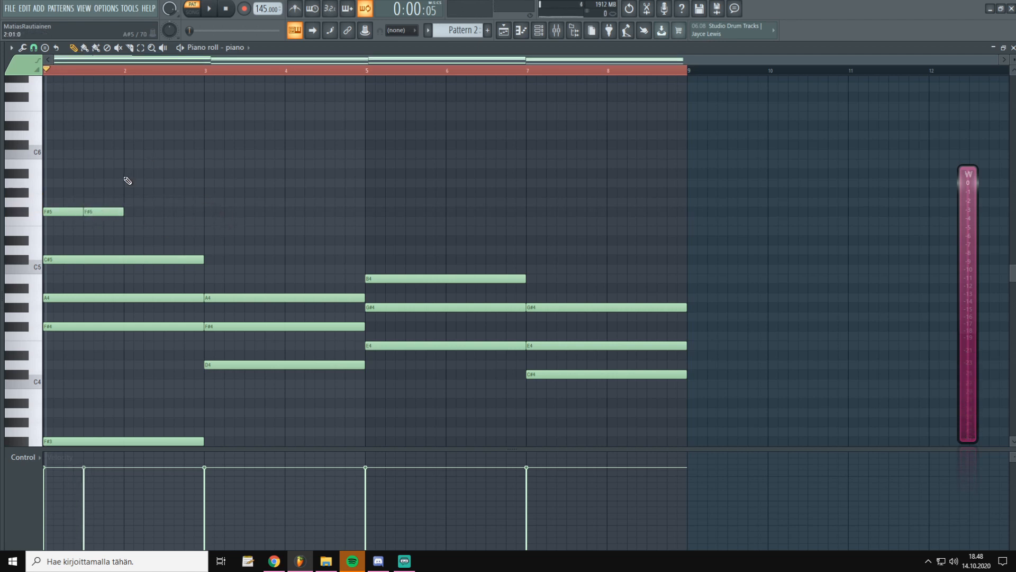
pyautogui.press('space')
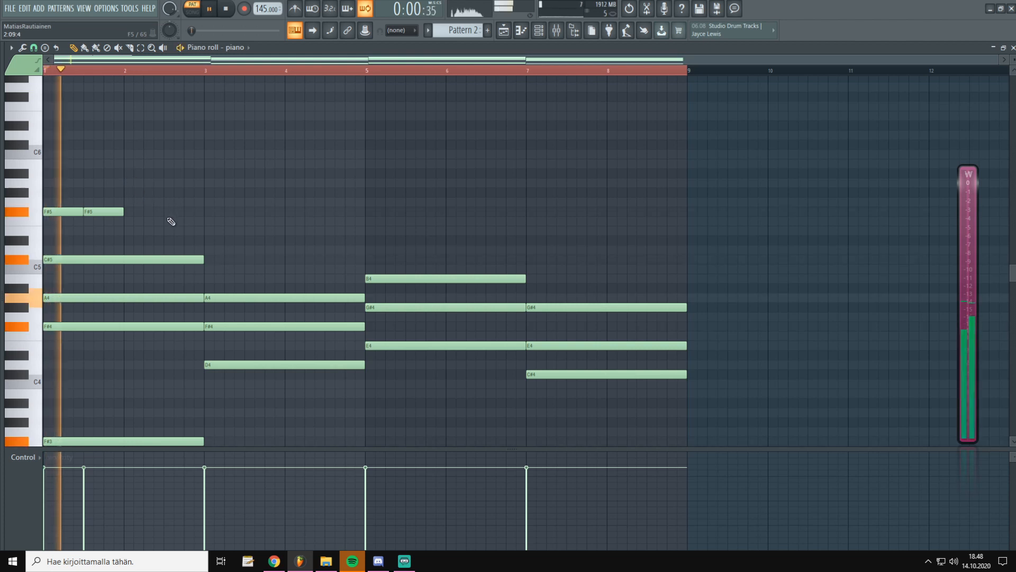
pyautogui.press('space')
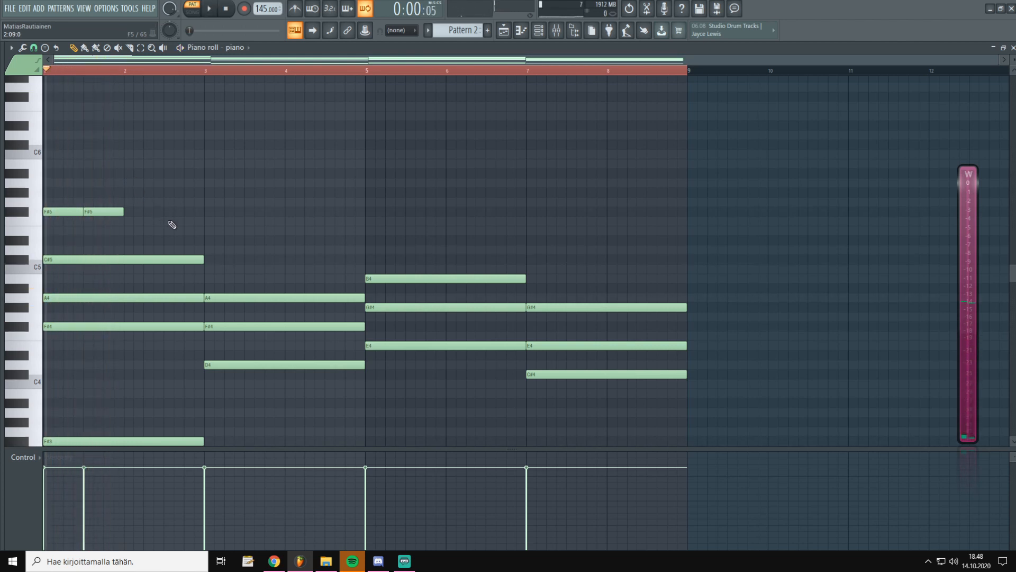
# Step: Add a half-bar G#5 melody note at the start of bar 2 and audition the melody
pyautogui.click(127, 193)
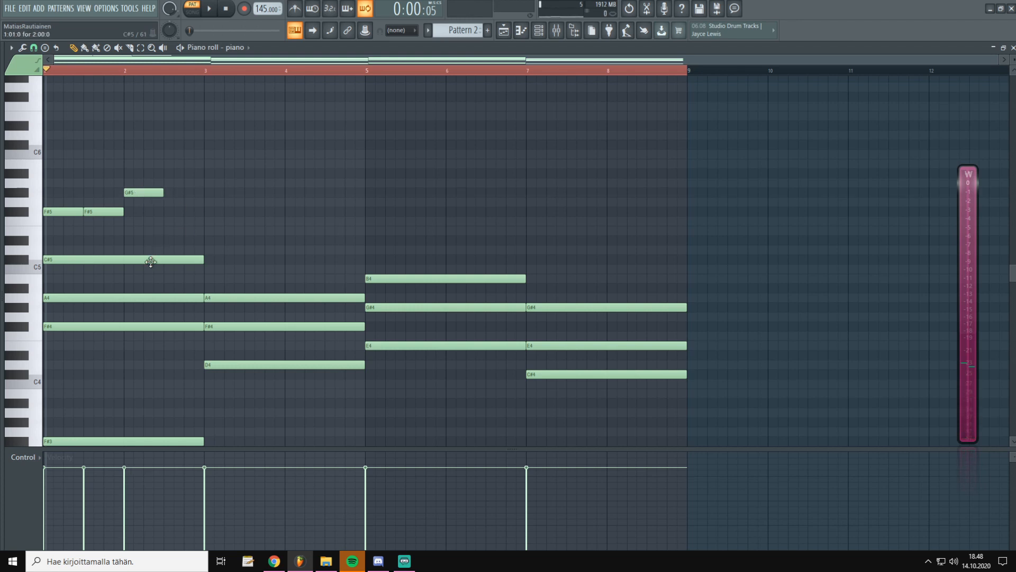
pyautogui.hotkey('ctrl', 's')
pyautogui.moveTo(159, 143); pyautogui.dragTo(127, 122)
pyautogui.rightClick(155, 193)
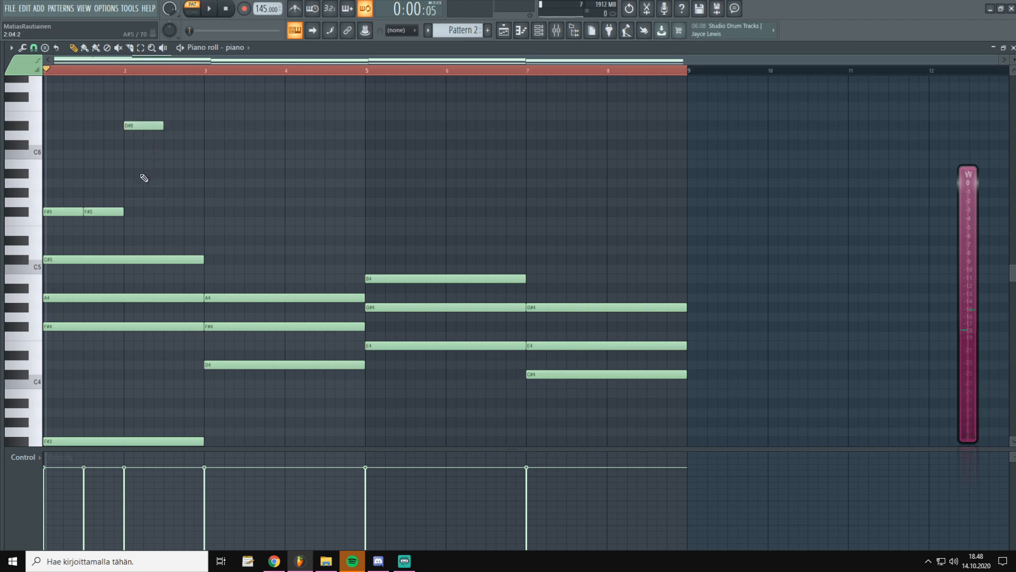
pyautogui.rightClick(144, 126)
pyautogui.click(131, 196)
pyautogui.click(147, 194)
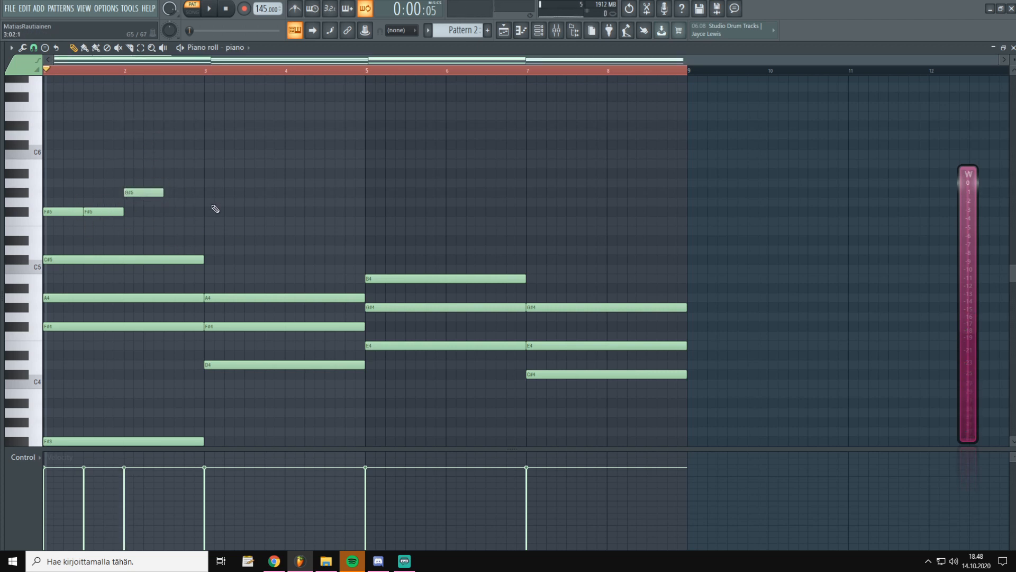
pyautogui.press('space')
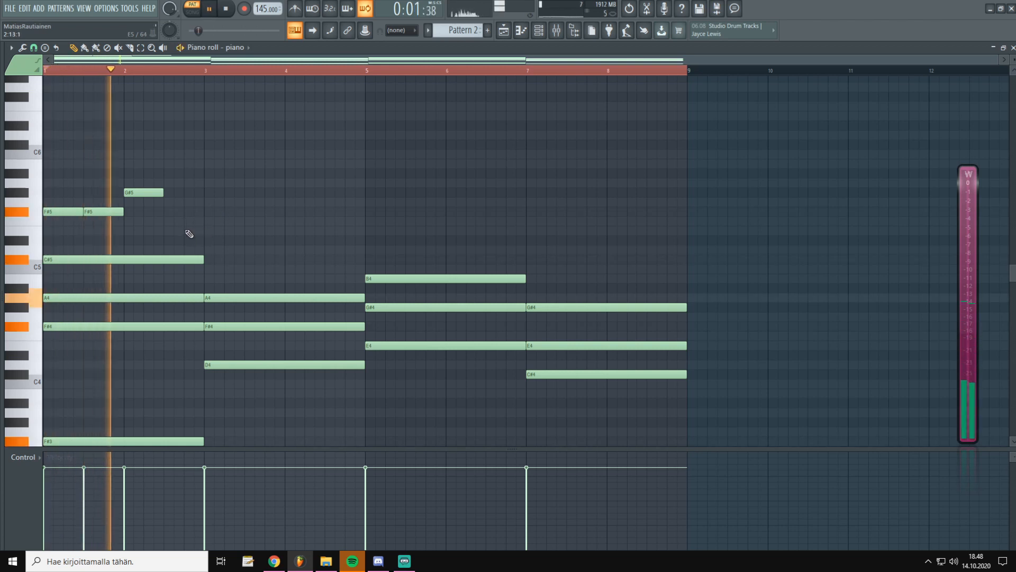
pyautogui.press('space')
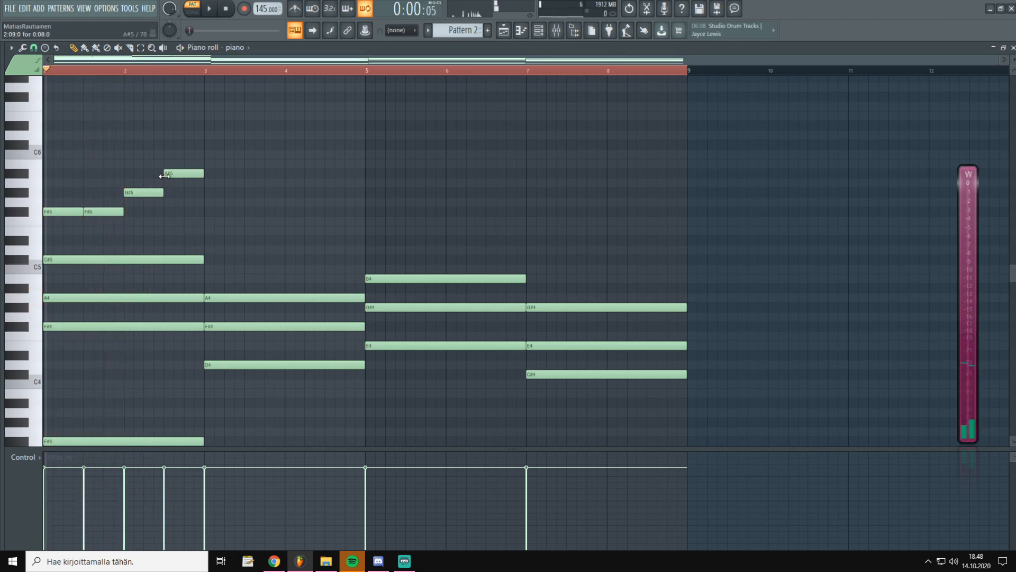
# Step: Add a half-bar A5 melody note in the second half of bar 2 and audition the phrase
pyautogui.click(167, 173)
pyautogui.moveTo(171, 184); pyautogui.dragTo(174, 184)
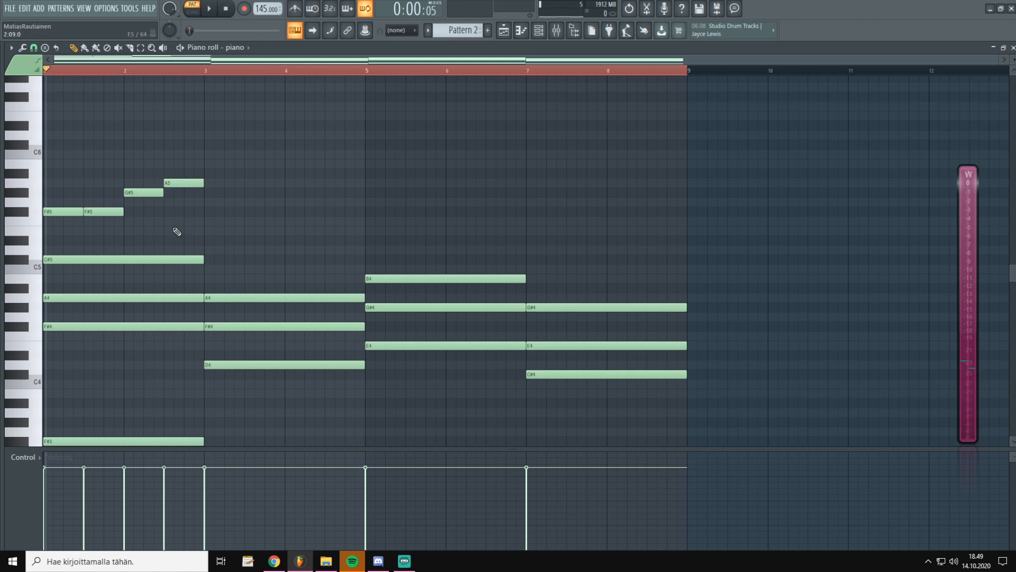
pyautogui.press('space')
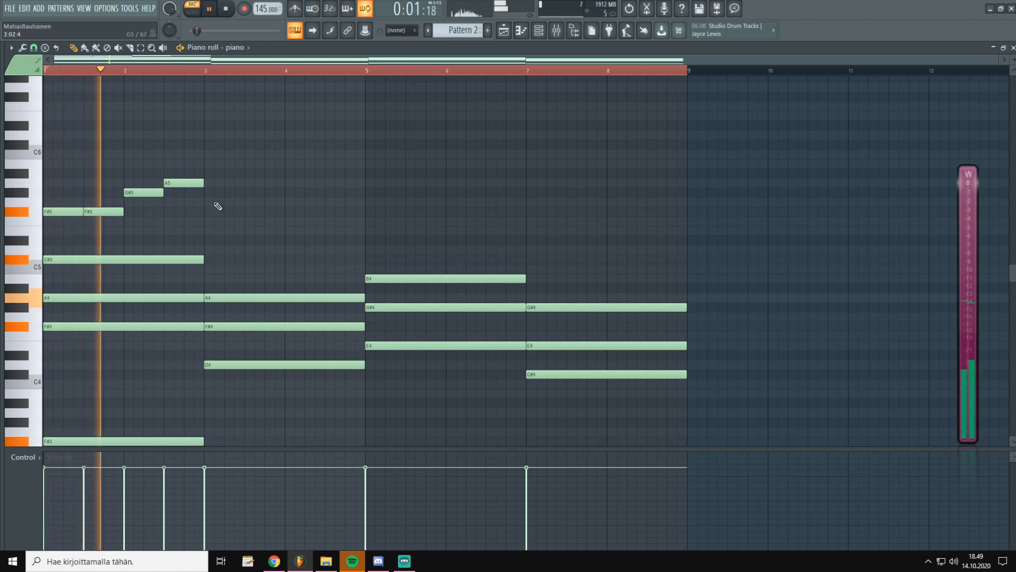
pyautogui.press('space')
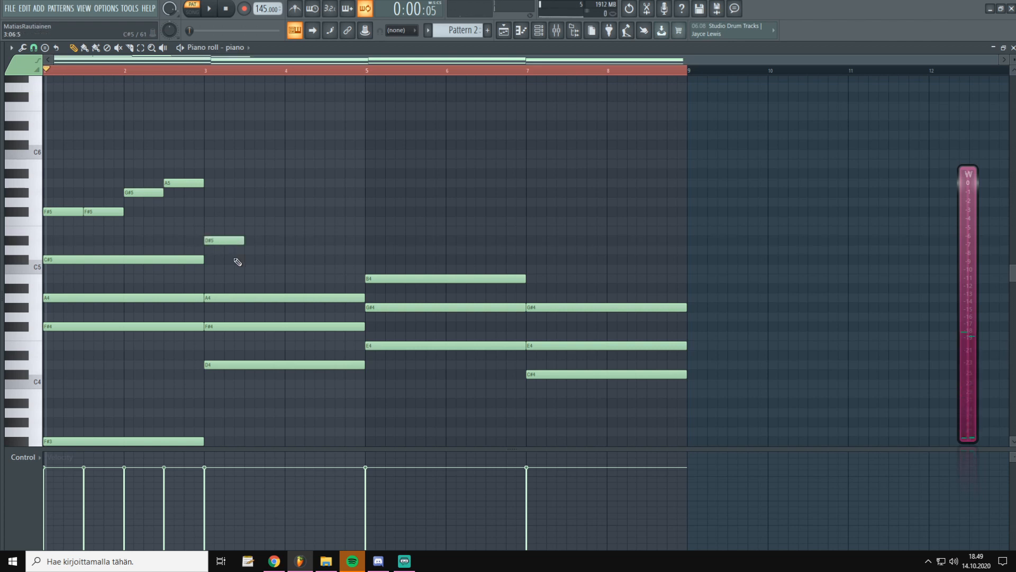
# Step: Fill bar 3 of the melody with two half-bar D5 notes, auditioning the result after each
pyautogui.moveTo(217, 245); pyautogui.dragTo(218, 250)
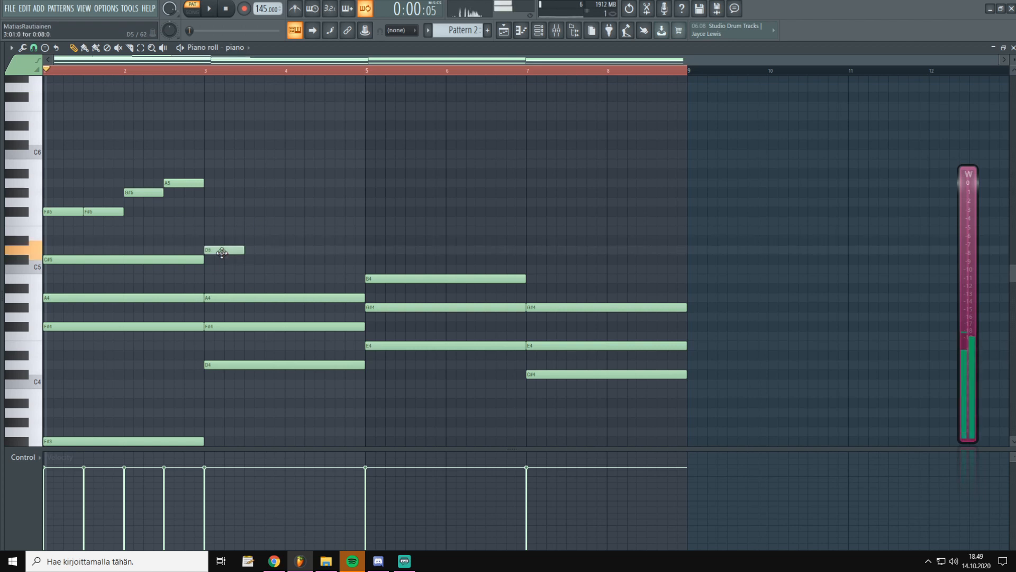
pyautogui.press('space')
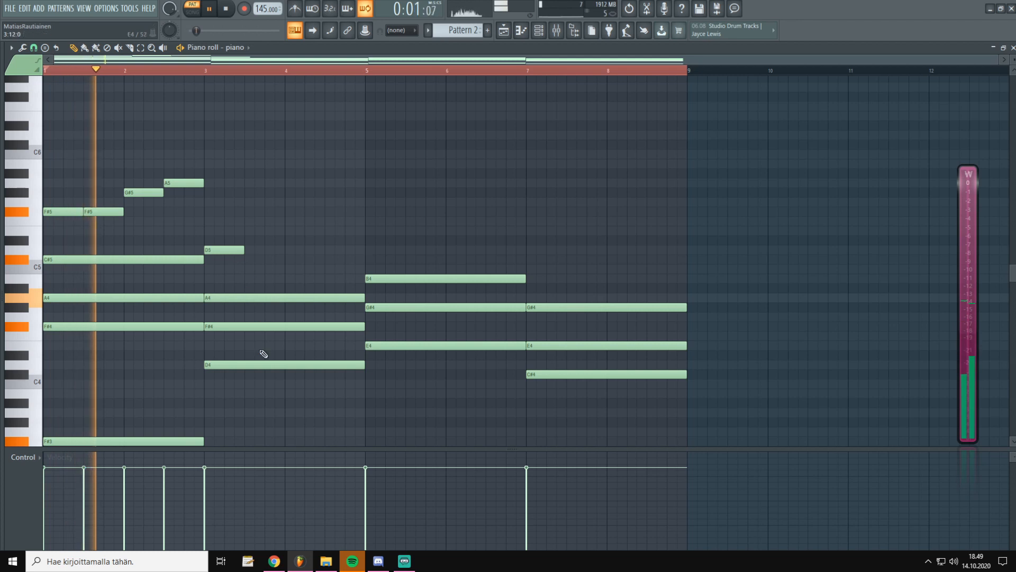
pyautogui.press('space')
pyautogui.press('space')
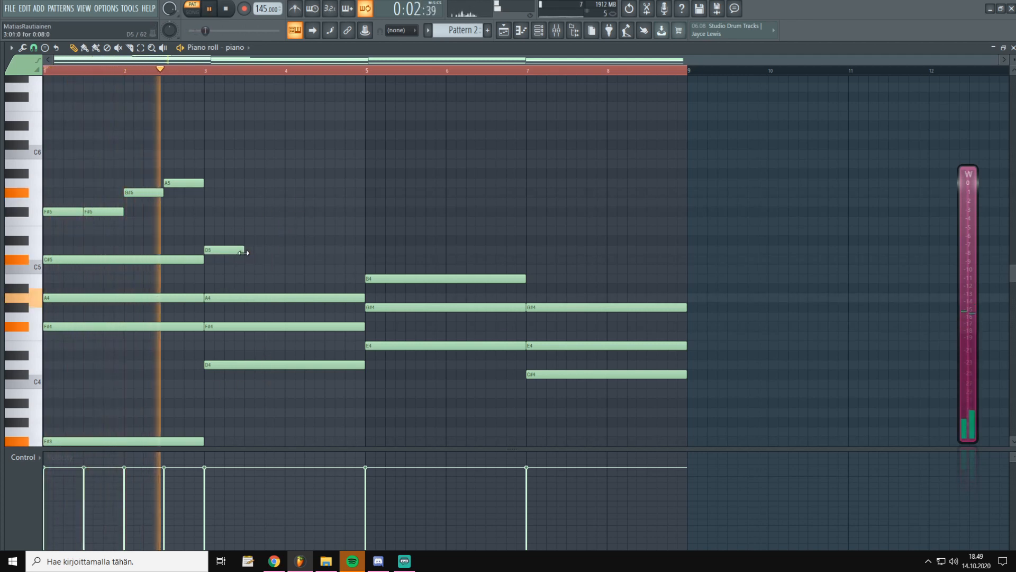
pyautogui.press('space')
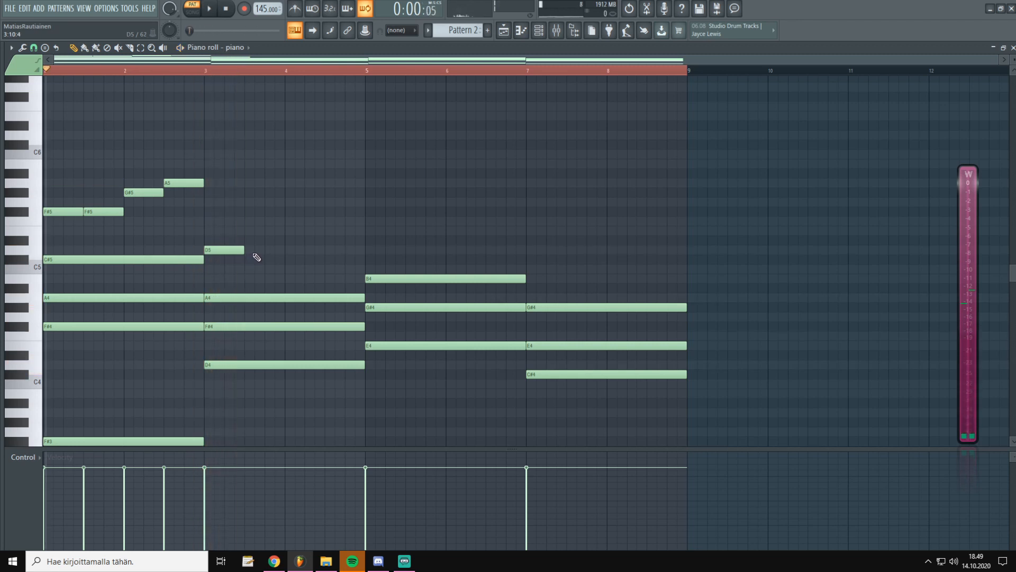
pyautogui.click(249, 249)
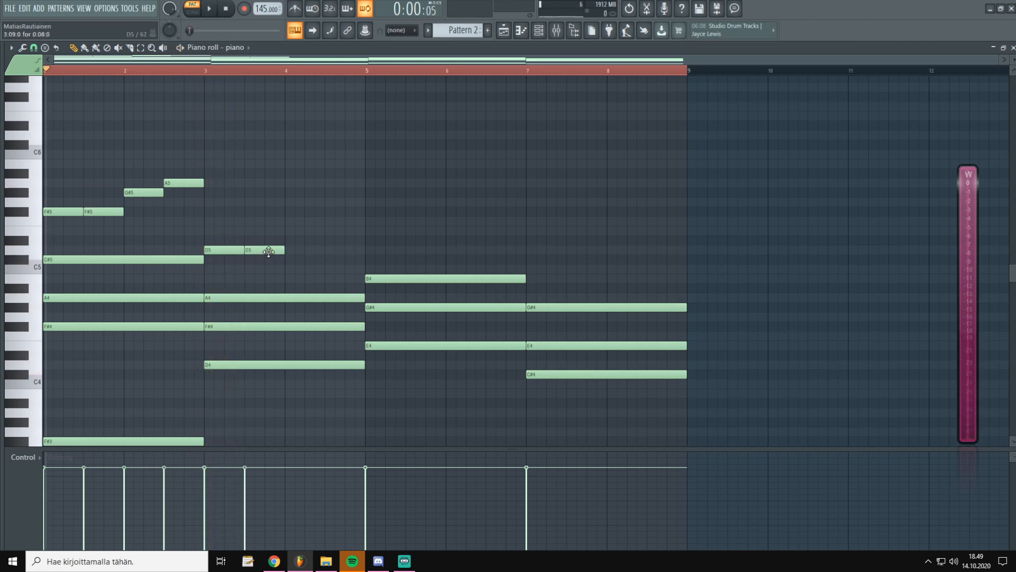
pyautogui.press('space')
pyautogui.press('space')
# Step: Add half-bar F#5 and E5 melody notes in bar 4 and audition the pattern from bar 3
pyautogui.click(290, 212)
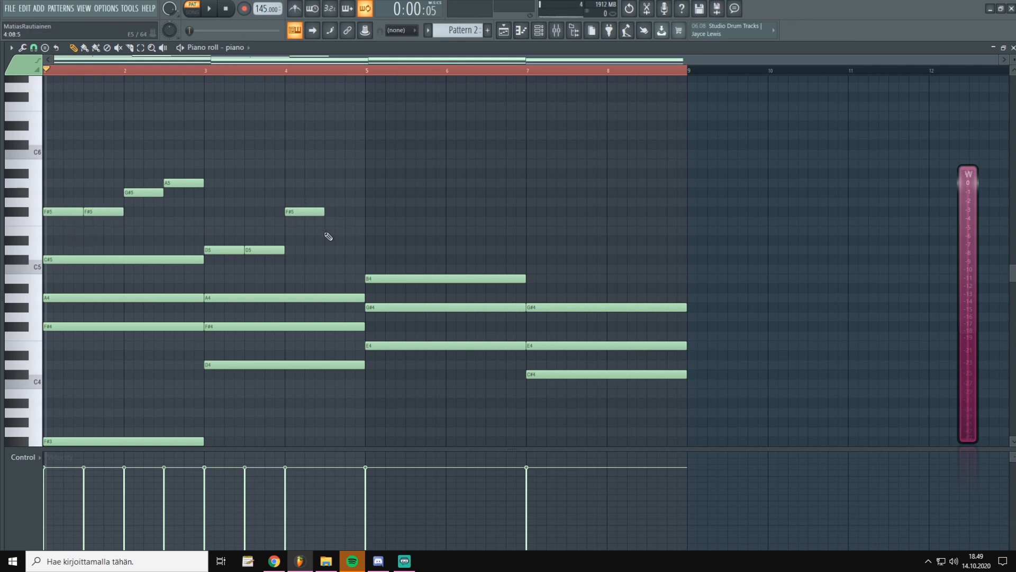
pyautogui.click(330, 231)
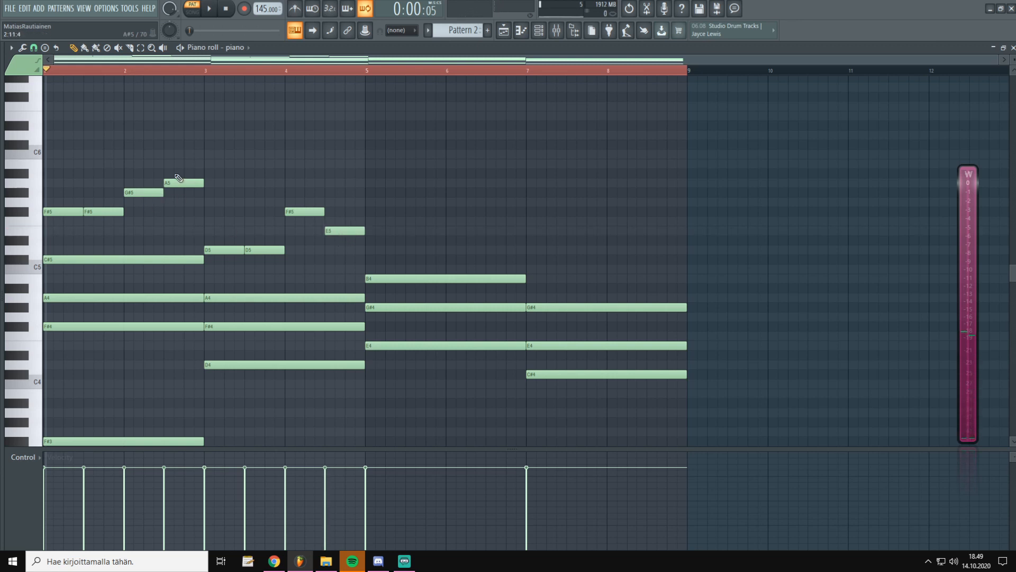
pyautogui.click(211, 74)
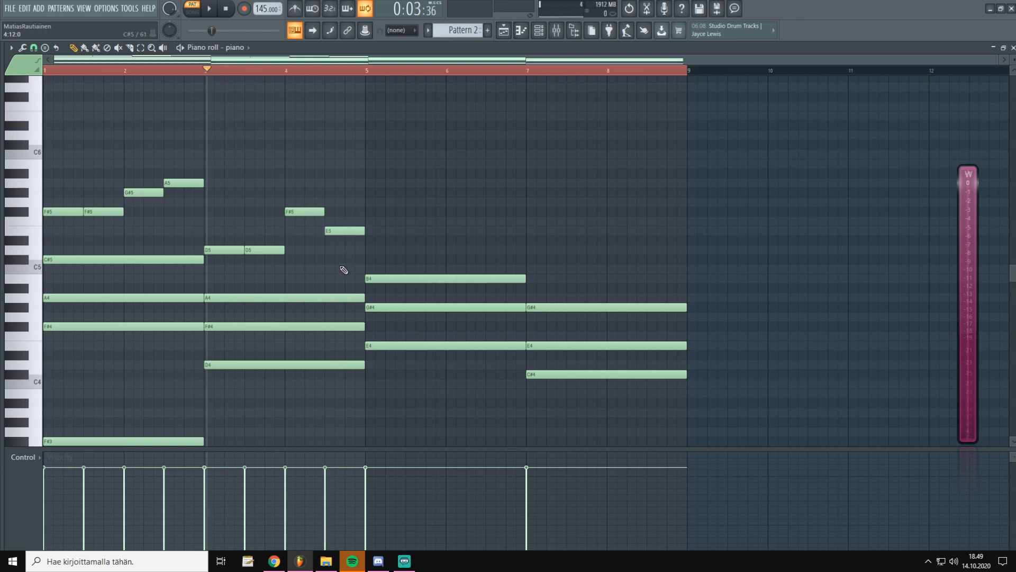
pyautogui.press('space')
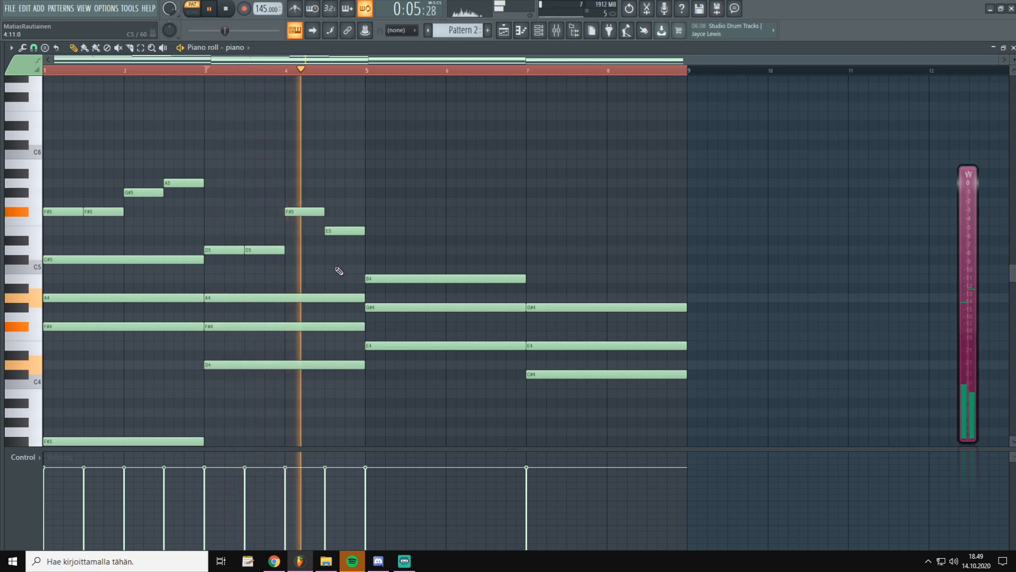
pyautogui.press('space')
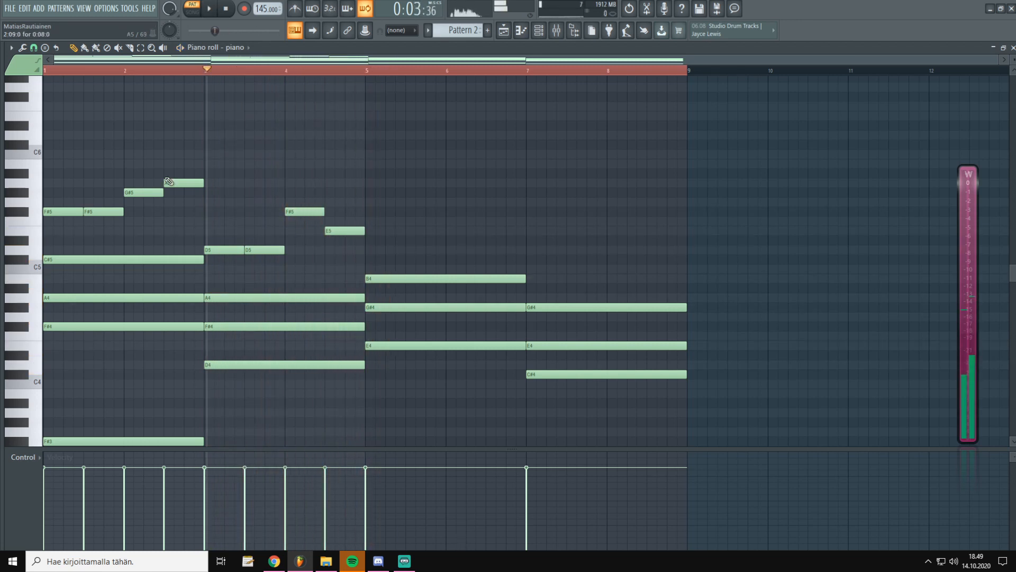
# Step: Copy the four-note melody phrase from bars 1 and 2 to bar 5, deselect it, and play from the start
pyautogui.moveTo(228, 151); pyautogui.dragTo(385, 208)
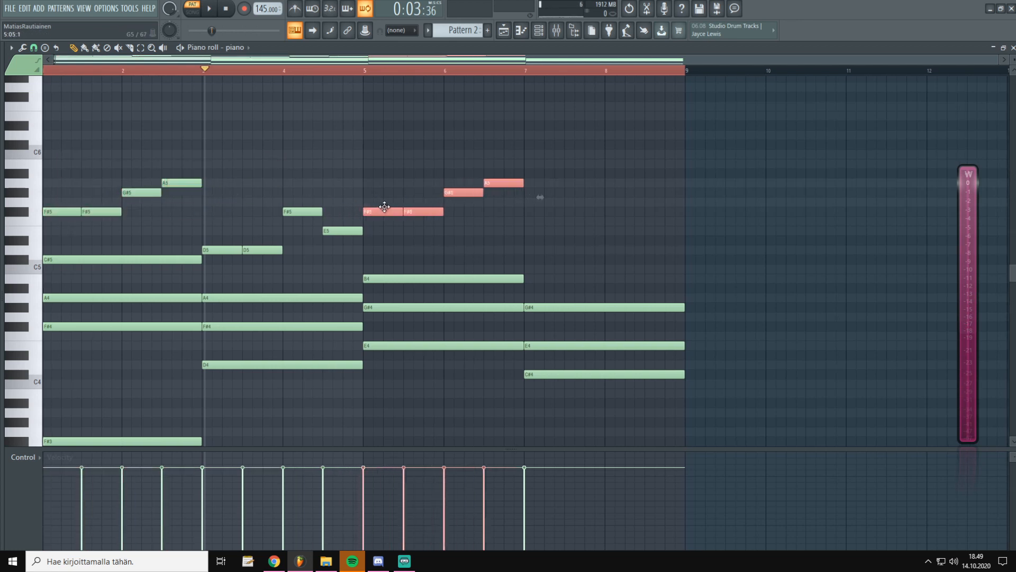
pyautogui.click(522, 232)
pyautogui.hotkey('ctrl', 'z')
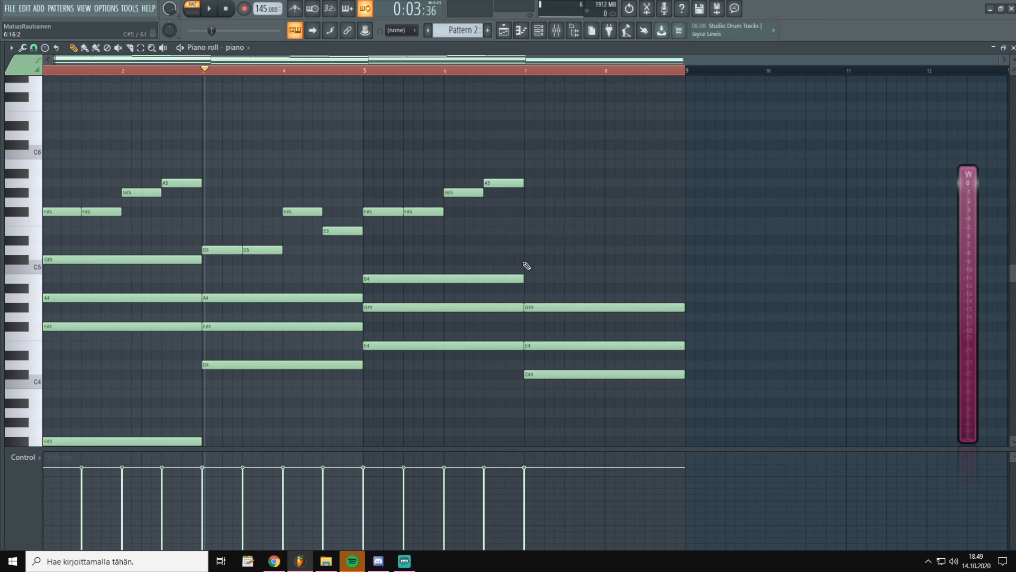
pyautogui.moveTo(372, 62); pyautogui.dragTo(349, 62)
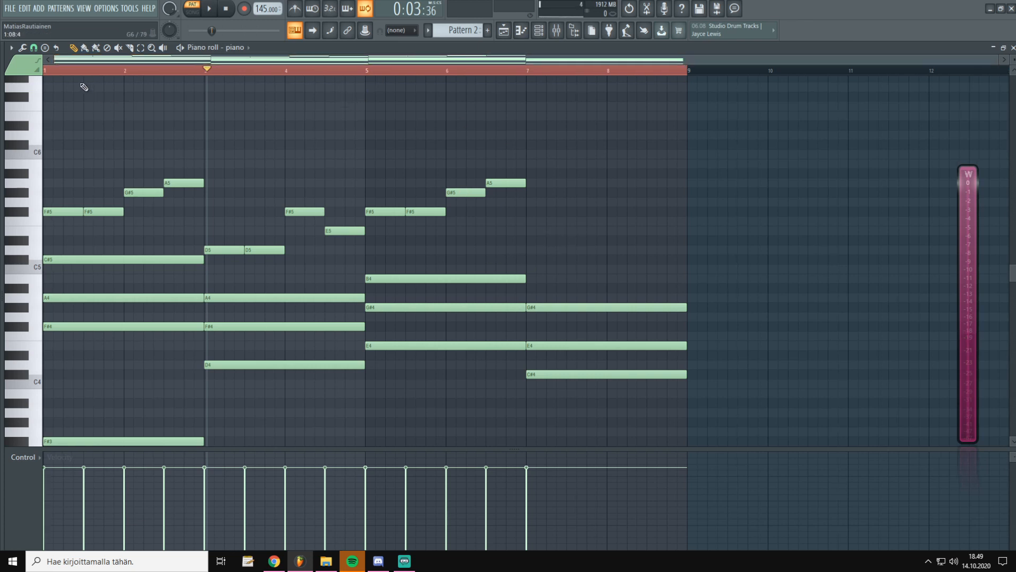
pyautogui.click(49, 72)
pyautogui.press('space')
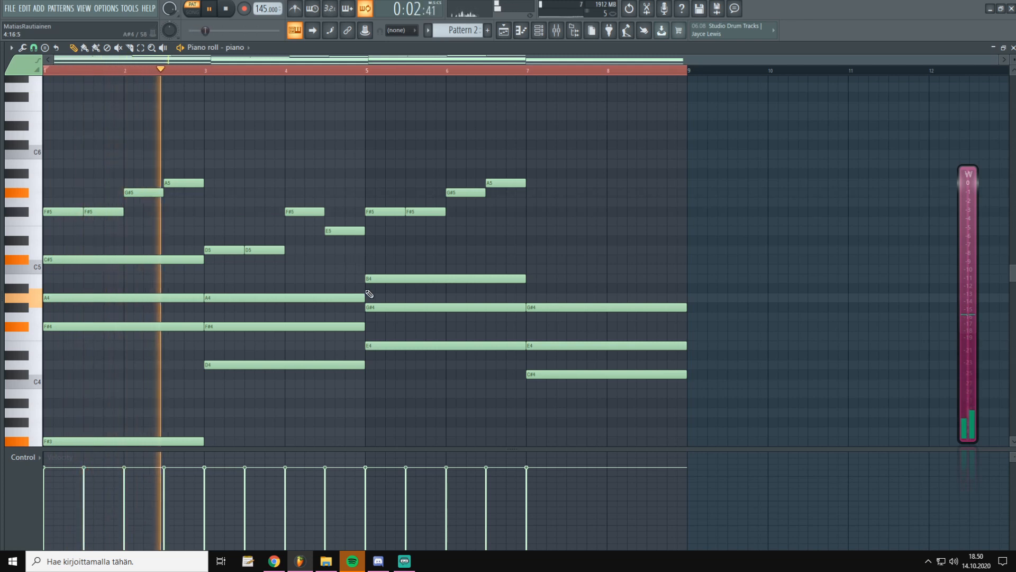
# Step: Add a half-bar C6 melody note at the start of bar 7 and stop playback
pyautogui.scroll(-3, 395, 295)
pyautogui.scroll(2, 445, 318)
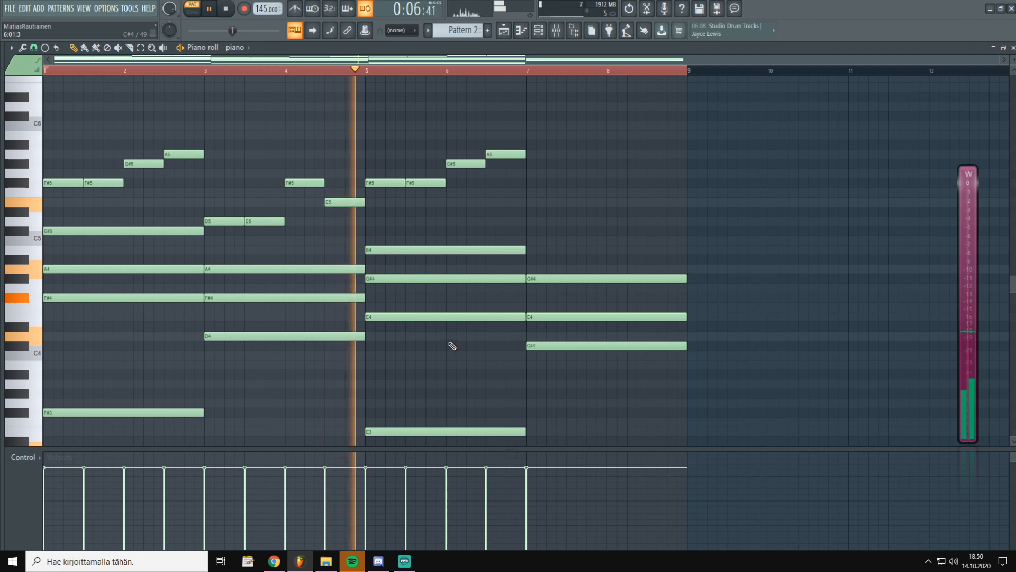
pyautogui.scroll(1, 683, 270)
pyautogui.scroll(3, 679, 278)
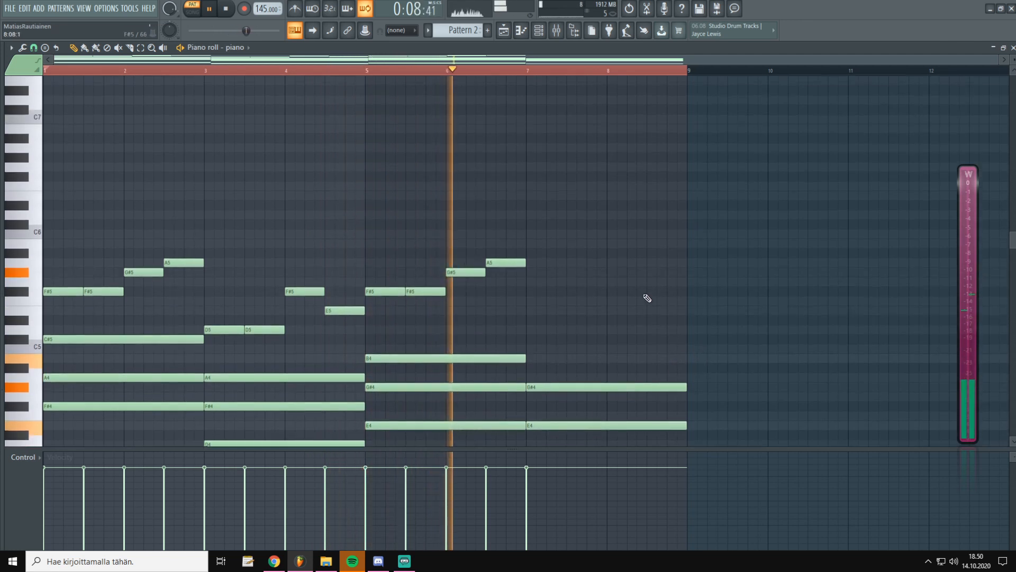
pyautogui.click(528, 239)
pyautogui.press('space')
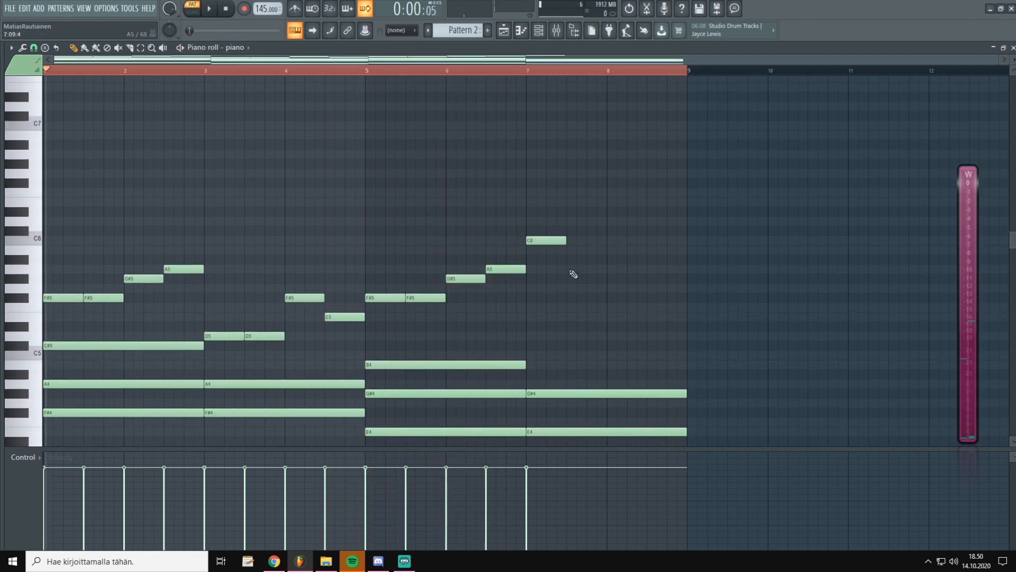
# Step: Re-enter the half-bar melody note at the start of bar 7 and raise it to C#6 while playing from bar 5
pyautogui.rightClick(558, 240)
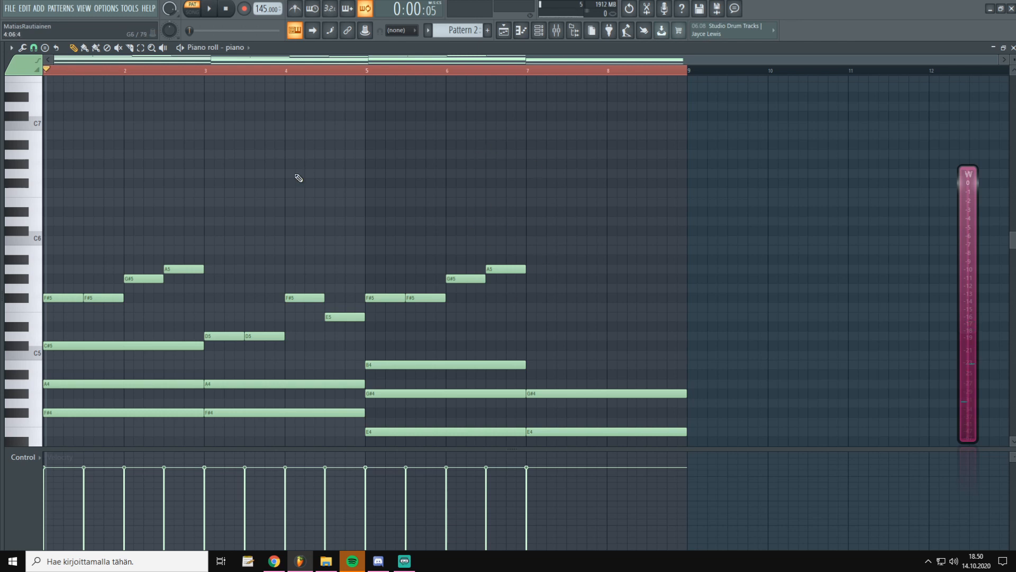
pyautogui.hotkey('alt', 'F8')
pyautogui.click(529, 239)
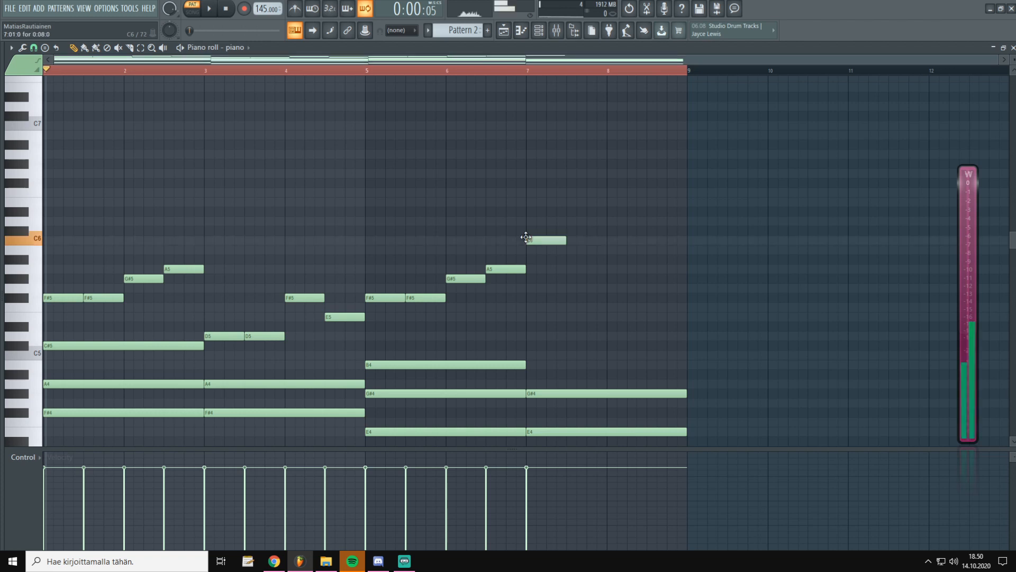
pyautogui.click(370, 73)
pyautogui.scroll(-4, 606, 204)
pyautogui.scroll(3, 574, 199)
pyautogui.press('space')
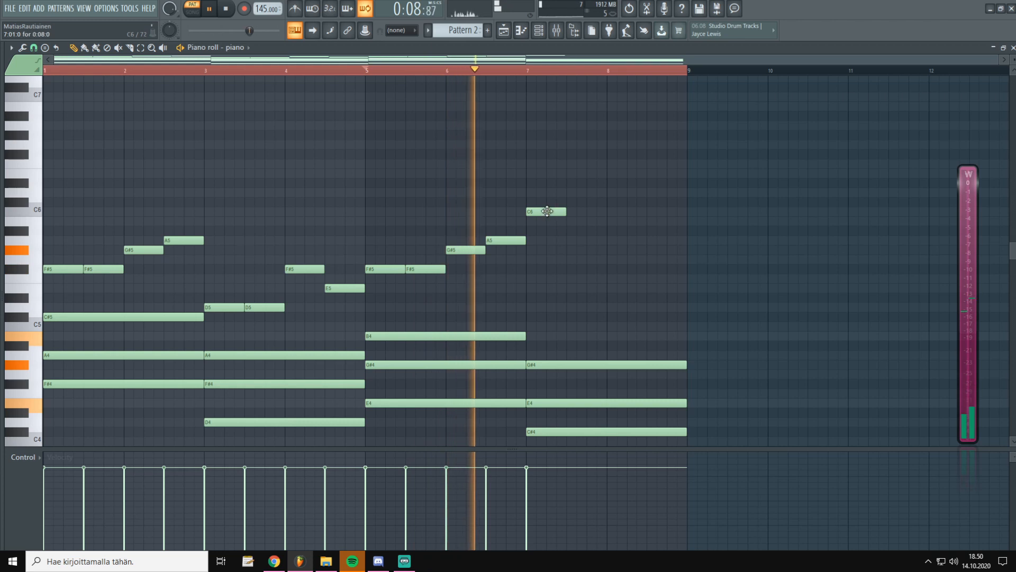
pyautogui.moveTo(548, 211); pyautogui.dragTo(547, 201)
pyautogui.press('space')
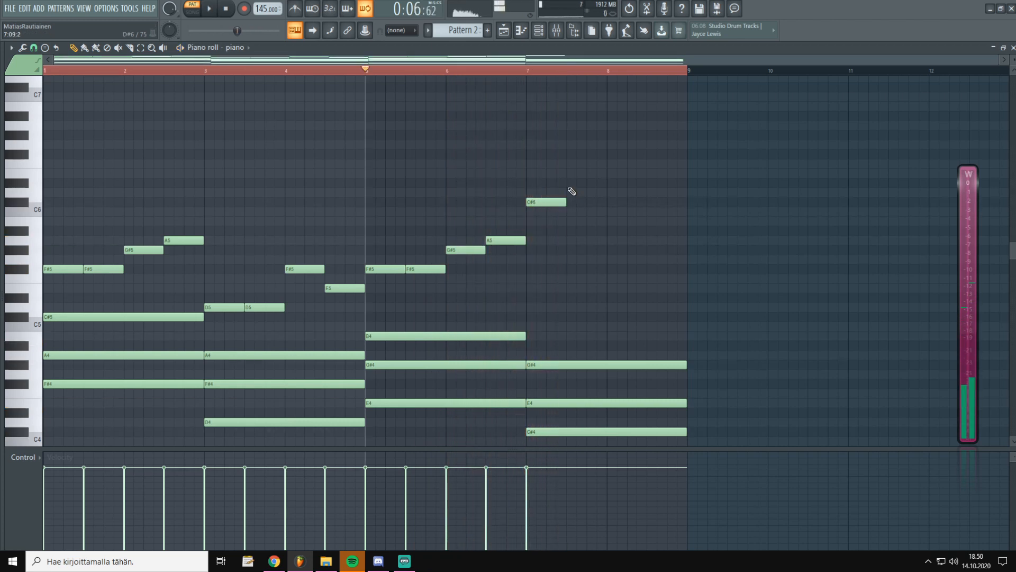
# Step: Finish the melody with a half-bar B5 in the second half of bar 7 and an F#5 filling bar 8
pyautogui.click(573, 221)
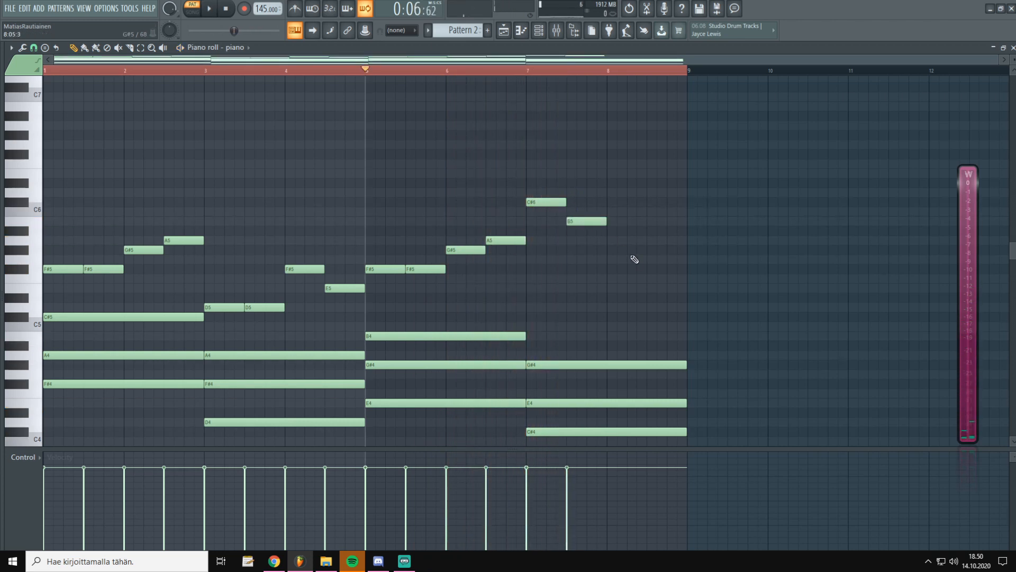
pyautogui.click(614, 280)
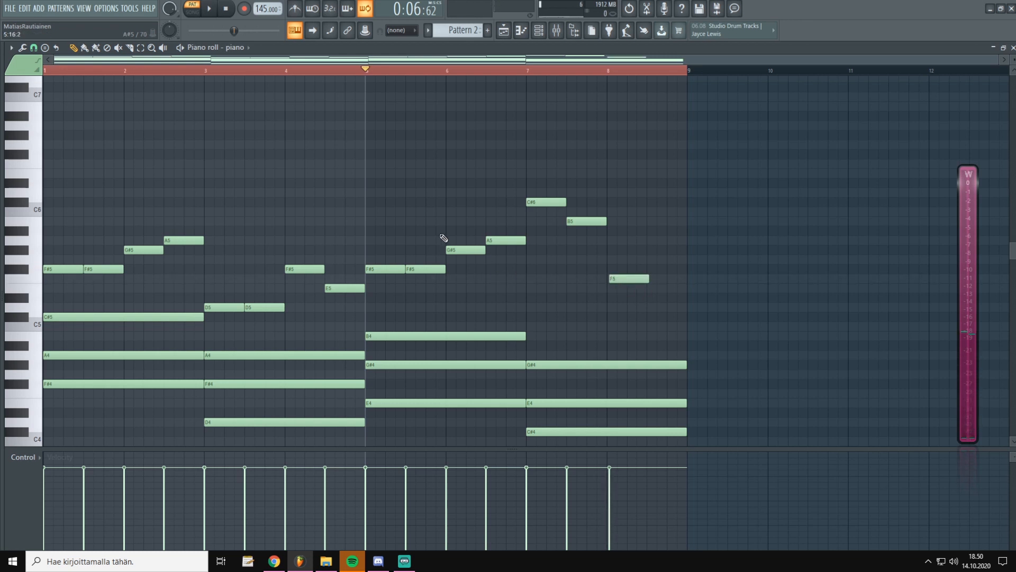
pyautogui.moveTo(640, 279); pyautogui.dragTo(684, 273)
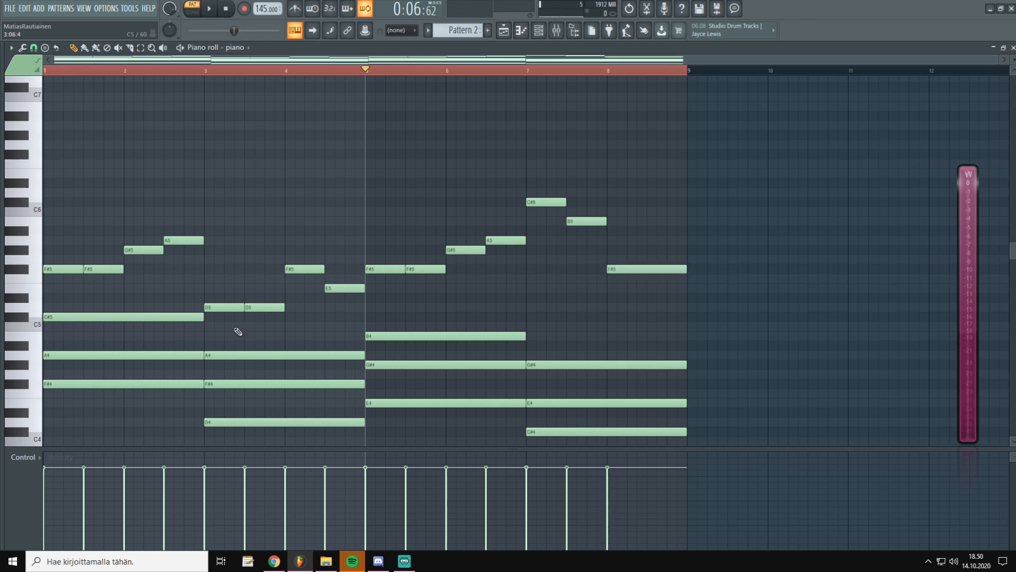
# Step: Play the complete eight-bar pattern from the start, then stop playback
pyautogui.scroll(-3, 427, 285)
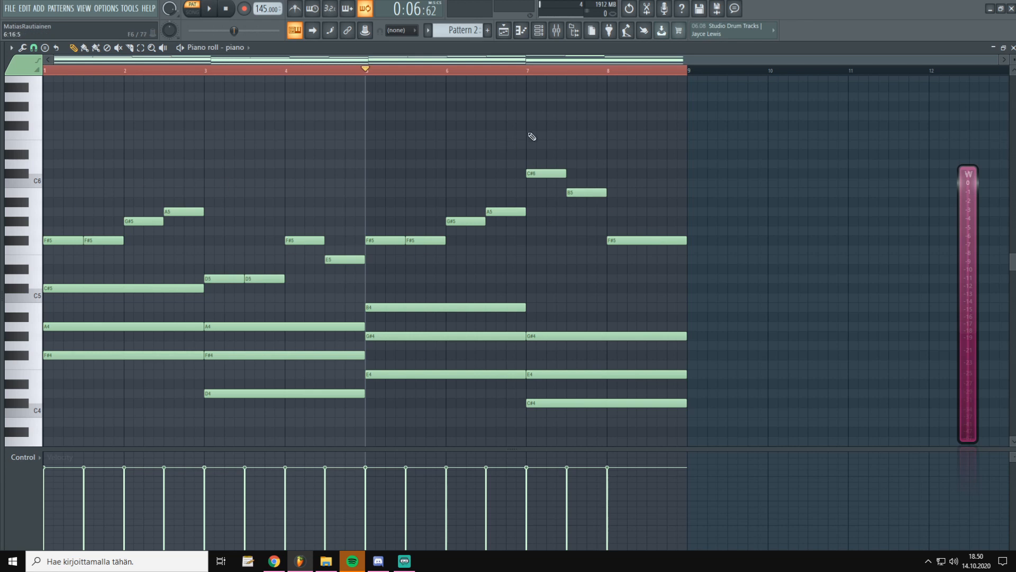
pyautogui.click(46, 72)
pyautogui.press('space')
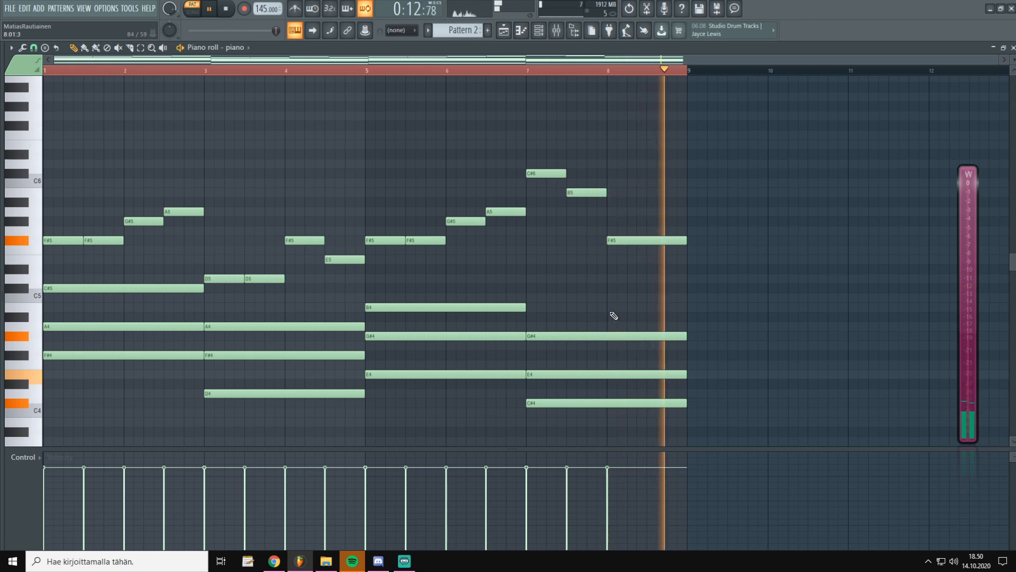
pyautogui.press('space')
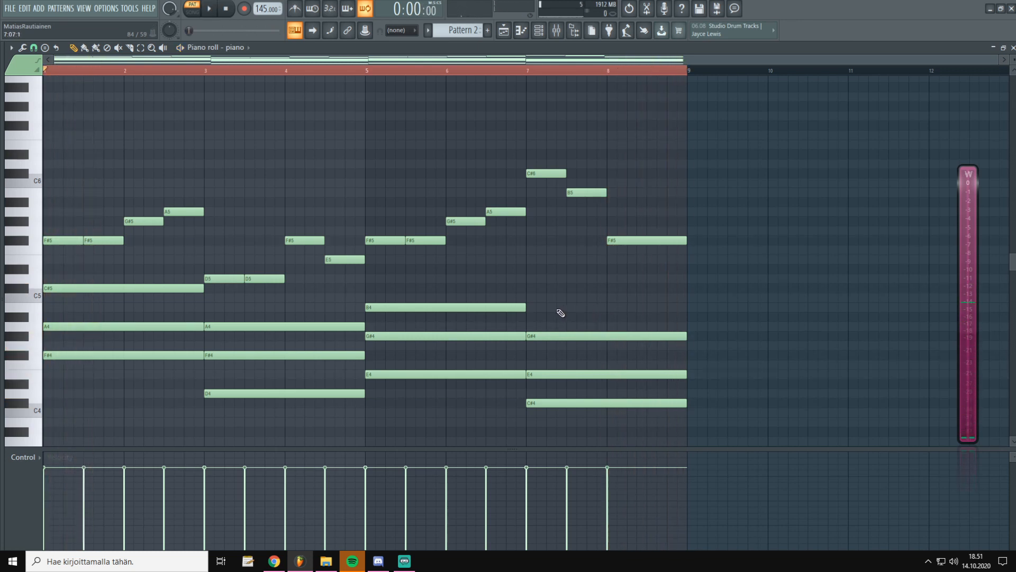
# Step: Close the piano roll and the channel rack to reveal the playlist
pyautogui.scroll(-5, 567, 296)
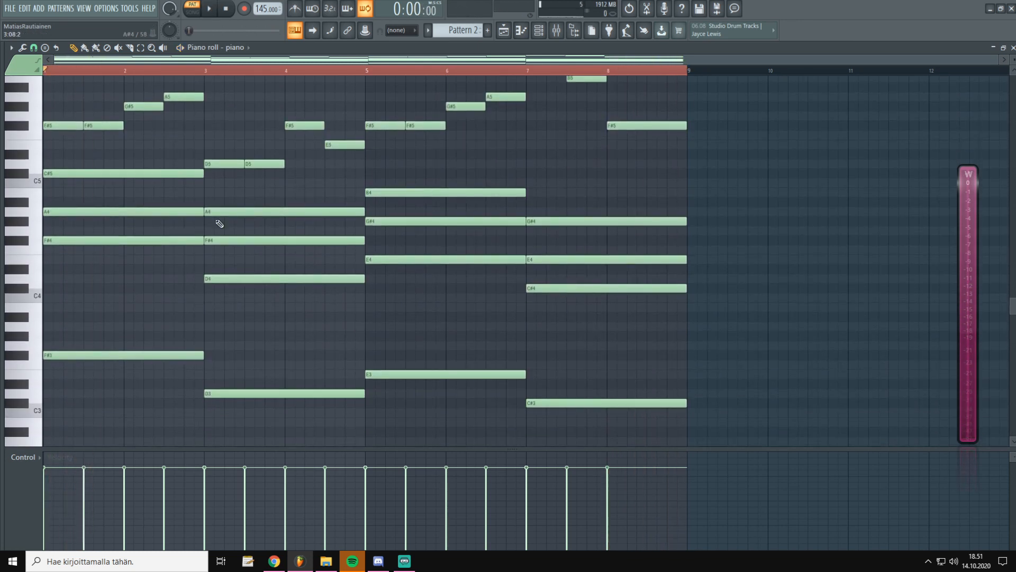
pyautogui.scroll(-3, 348, 79)
pyautogui.scroll(5, 365, 218)
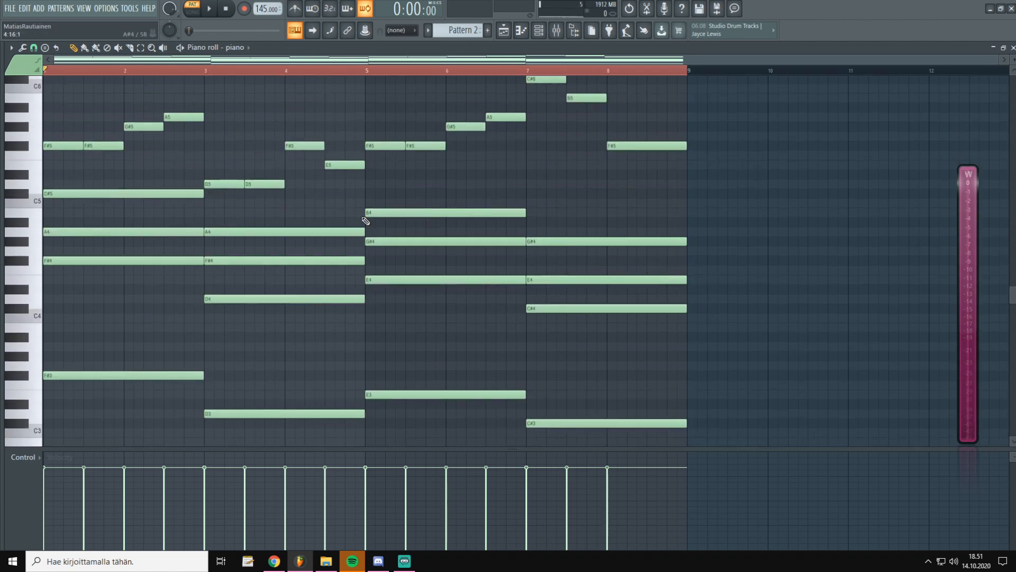
pyautogui.scroll(-2, 370, 219)
pyautogui.click(1013, 48)
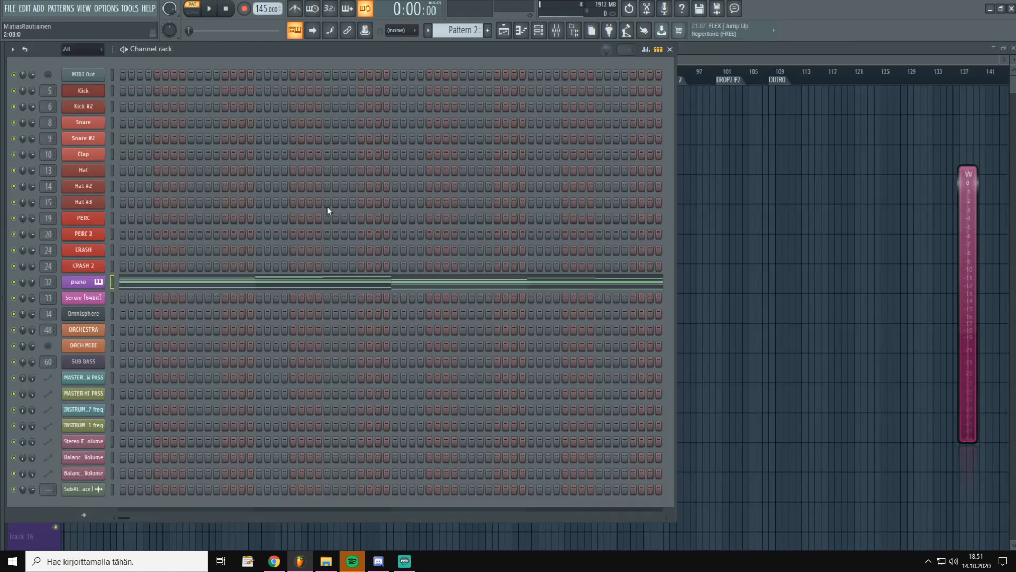
pyautogui.click(670, 48)
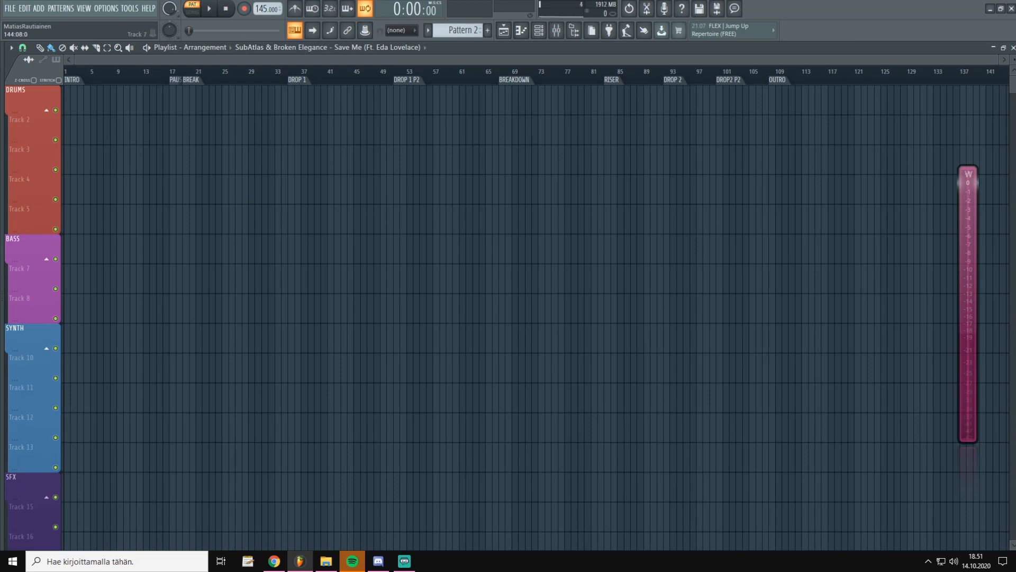
# Step: Place the "Save Me" audio clip at the start of Track 4 and audition it in song mode from about bar 6
pyautogui.click(199, 194)
pyautogui.moveTo(276, 198); pyautogui.dragTo(93, 191)
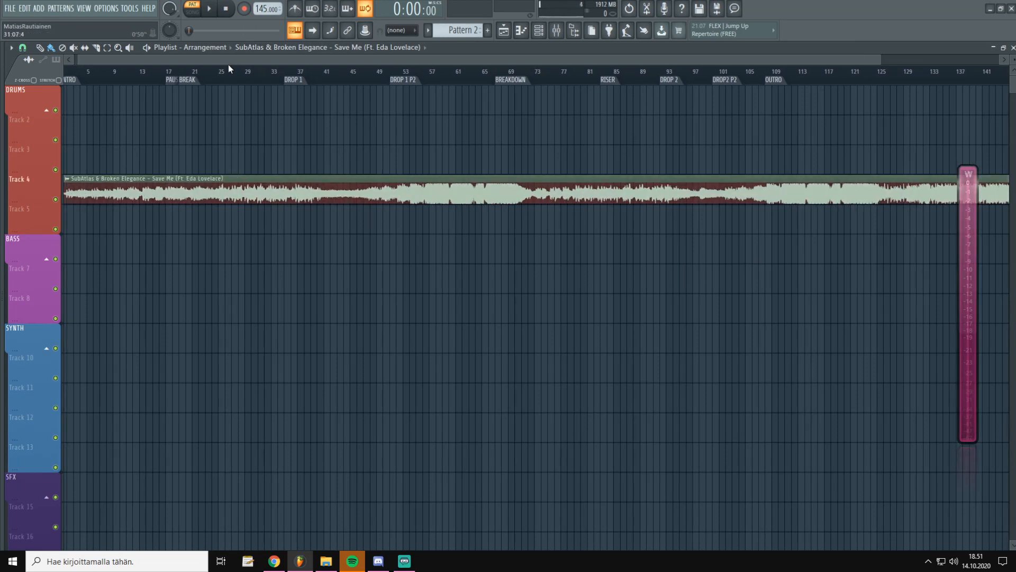
pyautogui.scroll(-3, 191, 90)
pyautogui.scroll(3, 197, 249)
pyautogui.rightClick(94, 73)
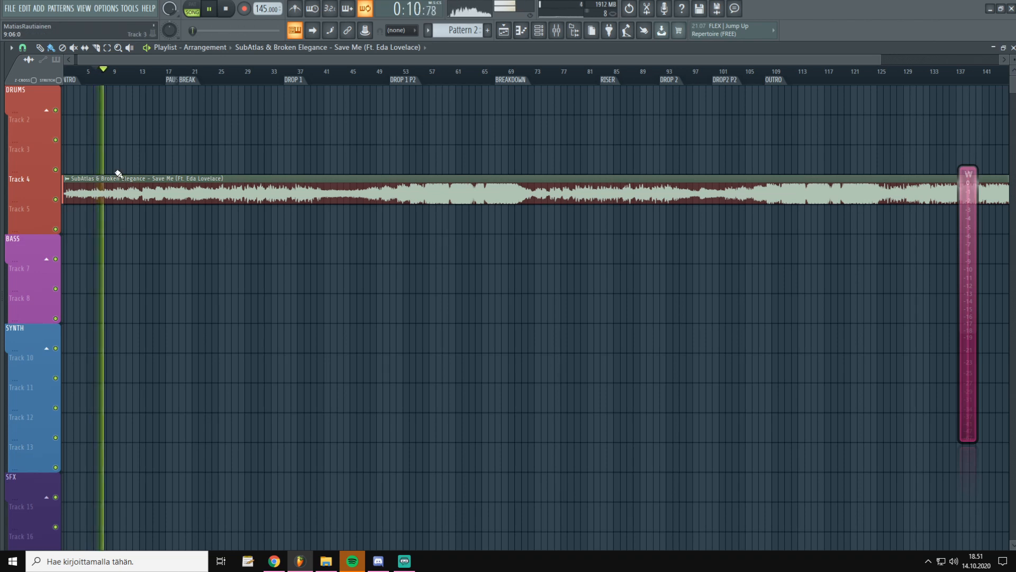
pyautogui.press('space')
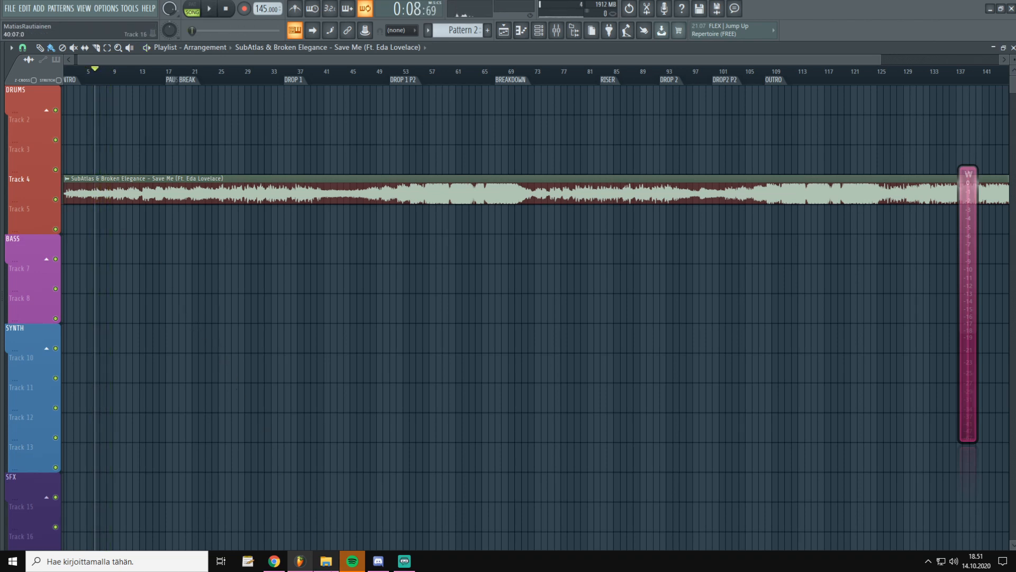
# Step: Reopen the piano channel's notes in the piano roll and select the chord in bars 3 and 4
pyautogui.click(208, 56)
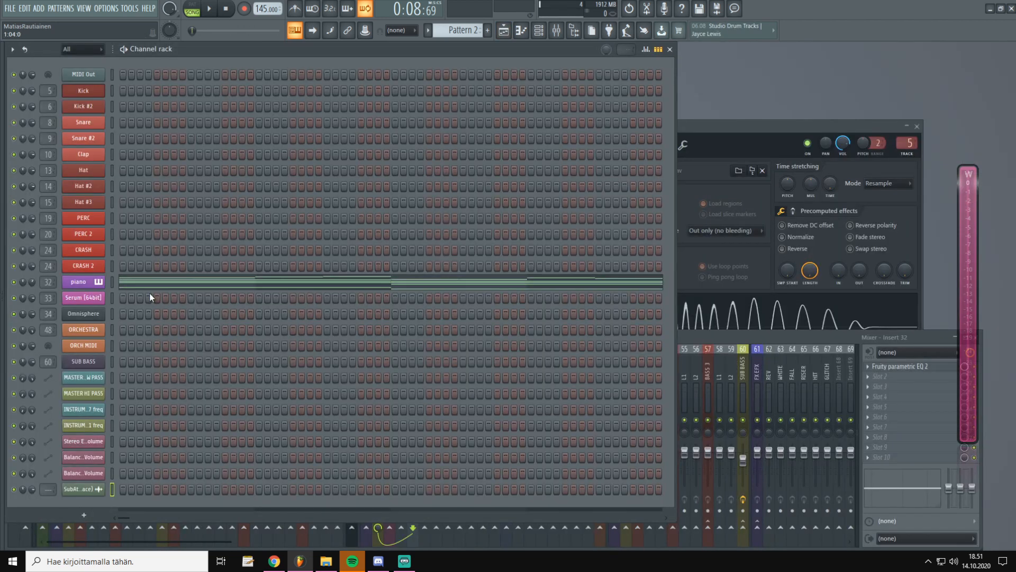
pyautogui.click(155, 282)
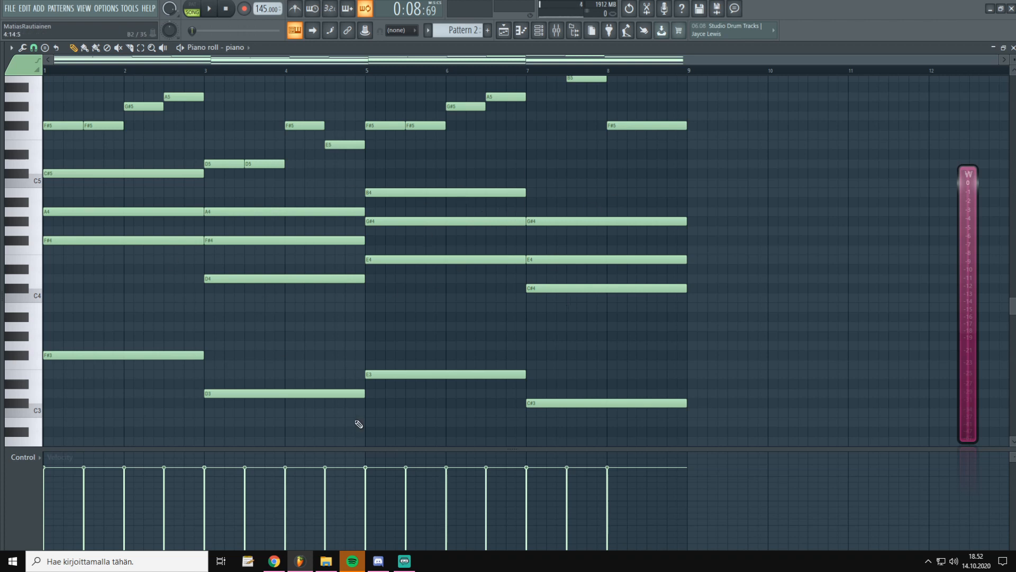
pyautogui.moveTo(429, 150); pyautogui.dragTo(392, 398)
pyautogui.moveTo(270, 184); pyautogui.dragTo(241, 400)
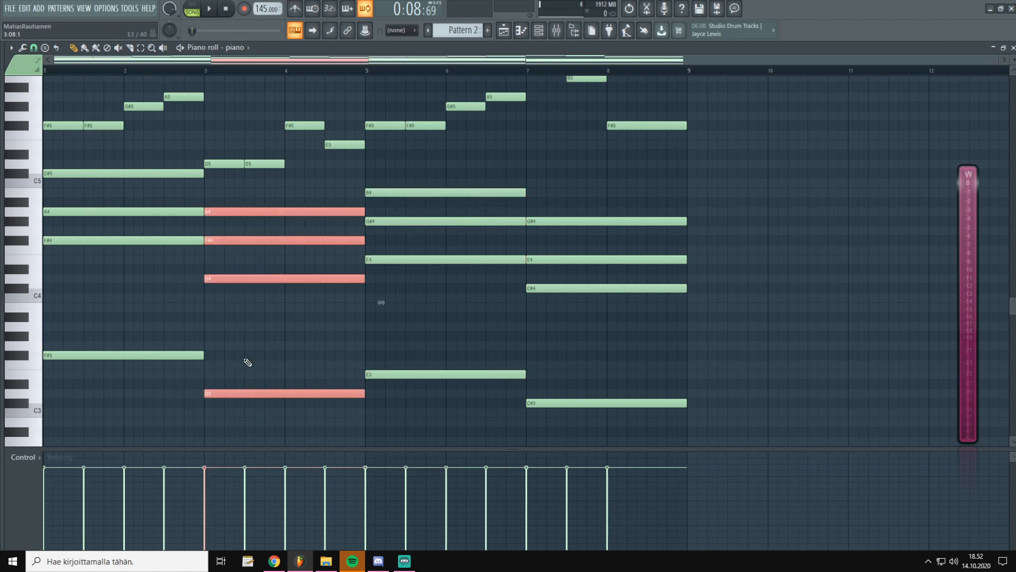
# Step: Delete all melody notes above the chords in bars 1 to 4
pyautogui.scroll(2, 228, 159)
pyautogui.rightClick(260, 222)
pyautogui.rightClick(228, 221)
pyautogui.rightClick(342, 201)
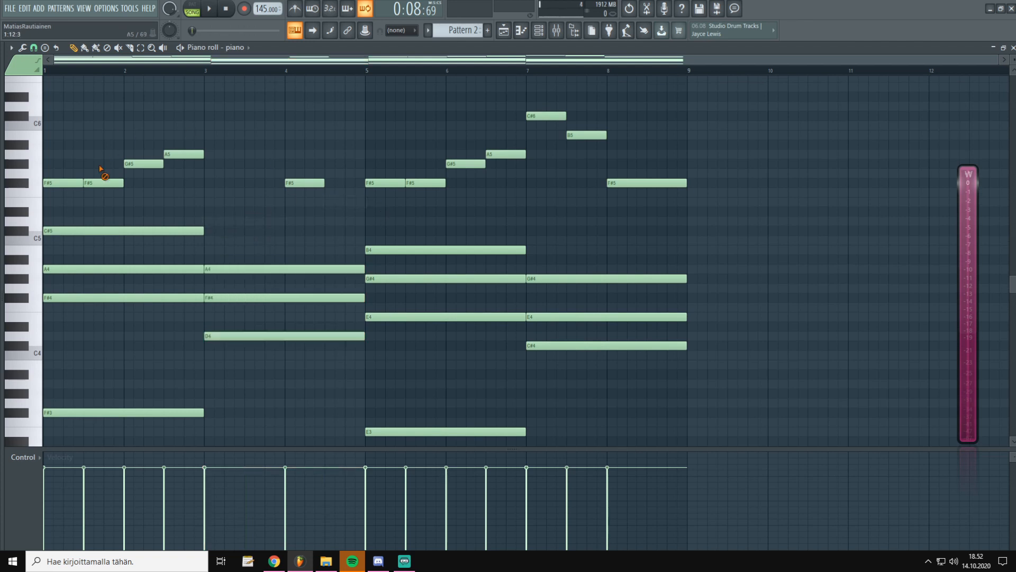
pyautogui.rightClick(138, 164)
pyautogui.rightClick(101, 182)
pyautogui.rightClick(59, 185)
pyautogui.rightClick(304, 182)
pyautogui.rightClick(184, 154)
# Step: Delete all melody notes above the chords in bars 5 to 8
pyautogui.rightClick(385, 182)
pyautogui.rightClick(425, 182)
pyautogui.rightClick(506, 154)
pyautogui.rightClick(547, 116)
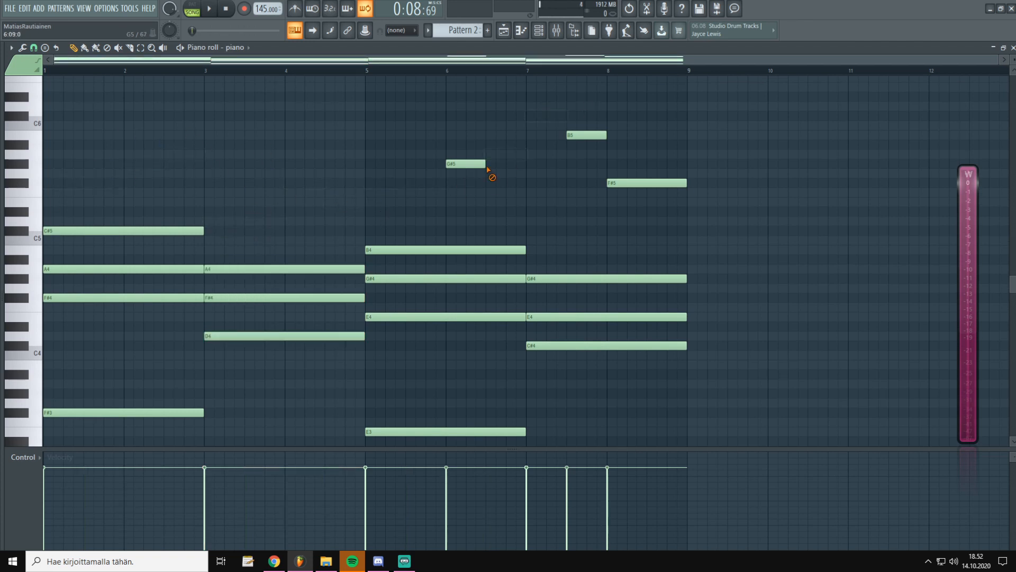
pyautogui.rightClick(587, 135)
pyautogui.rightClick(647, 183)
pyautogui.rightClick(466, 164)
# Step: Move the whole chord in bars 3 and 4 up 11 semitones so its bass note sits on C#4
pyautogui.scroll(-2, 350, 154)
pyautogui.moveTo(258, 121); pyautogui.dragTo(252, 455)
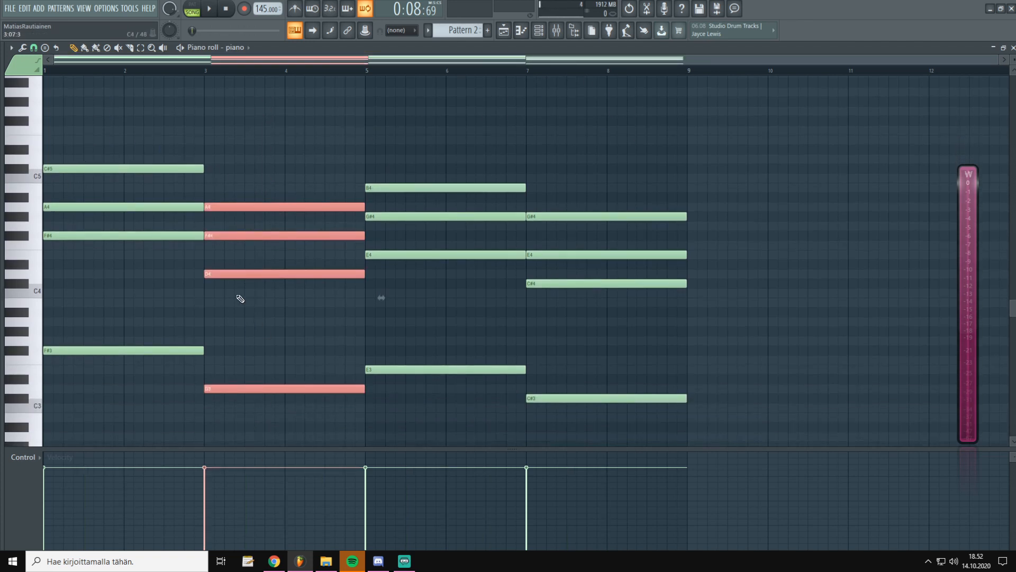
pyautogui.moveTo(234, 275); pyautogui.dragTo(233, 170)
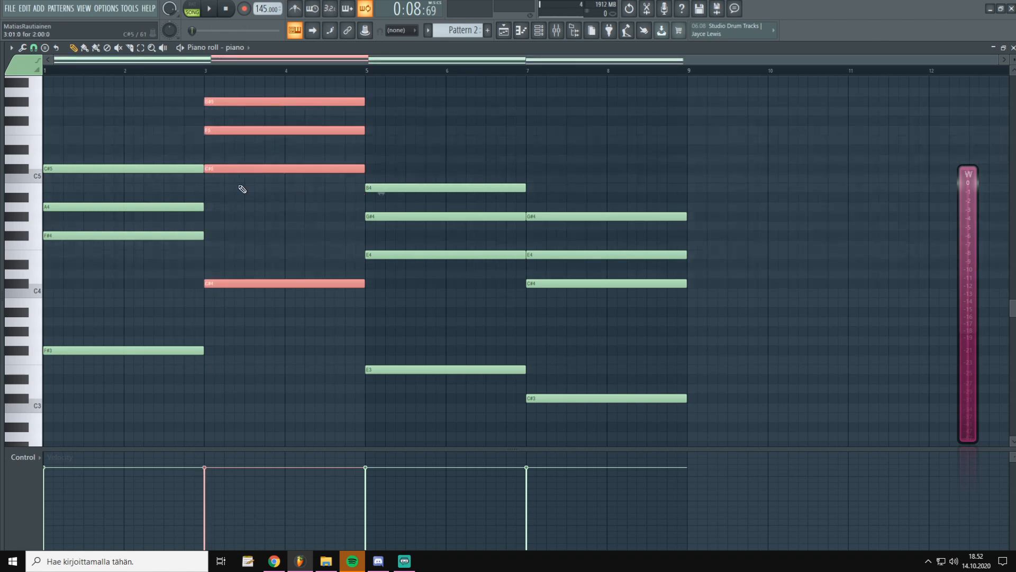
pyautogui.scroll(2, 198, 187)
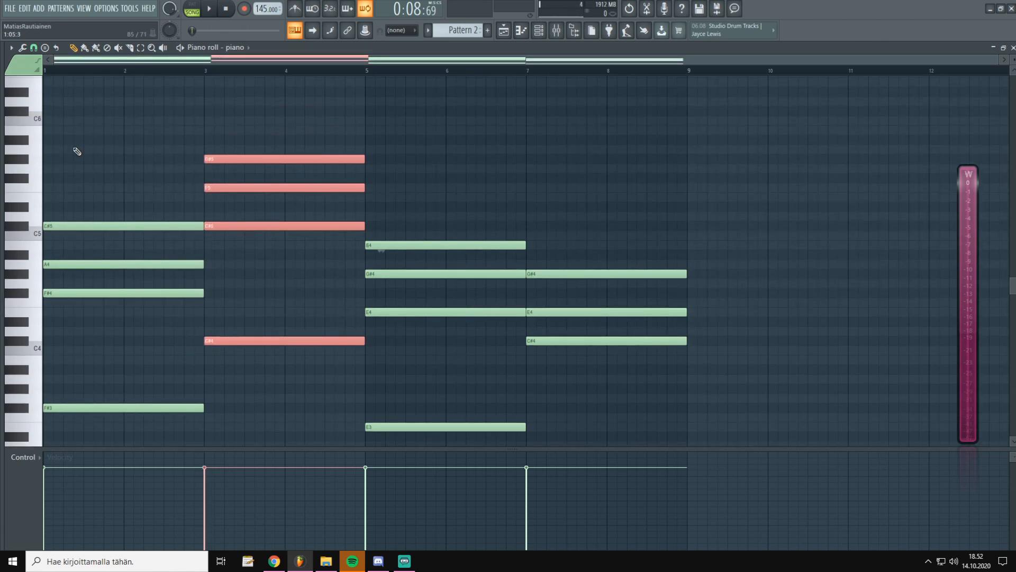
# Step: Deselect the chord, switch playback to pattern mode, and lower the F5 note in bars 3 and 4 to E5
pyautogui.click(133, 170)
pyautogui.rightClick(133, 169)
pyautogui.press('space')
pyautogui.press('space')
pyautogui.press('l')
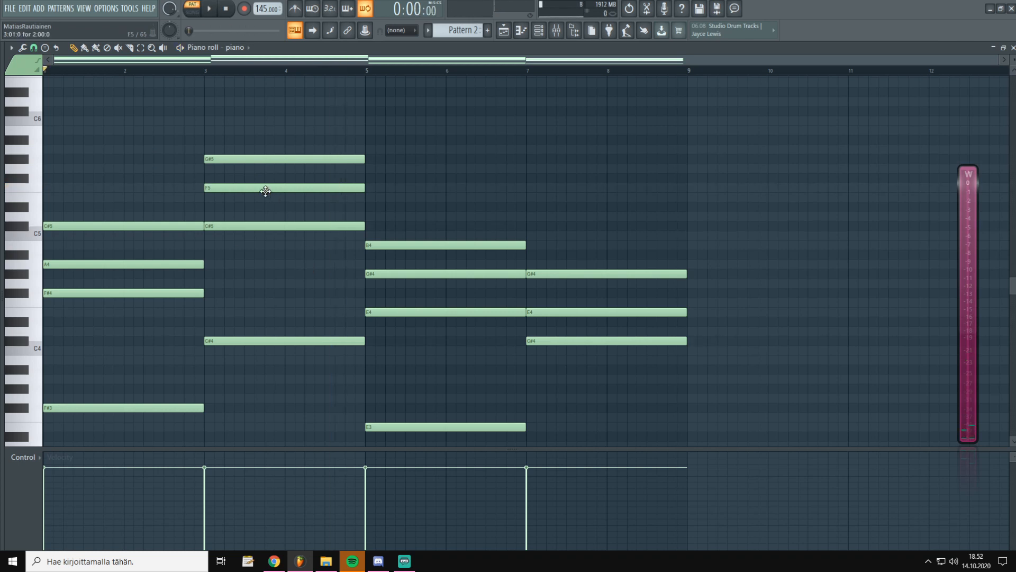
pyautogui.click(260, 188)
pyautogui.moveTo(260, 189); pyautogui.dragTo(259, 196)
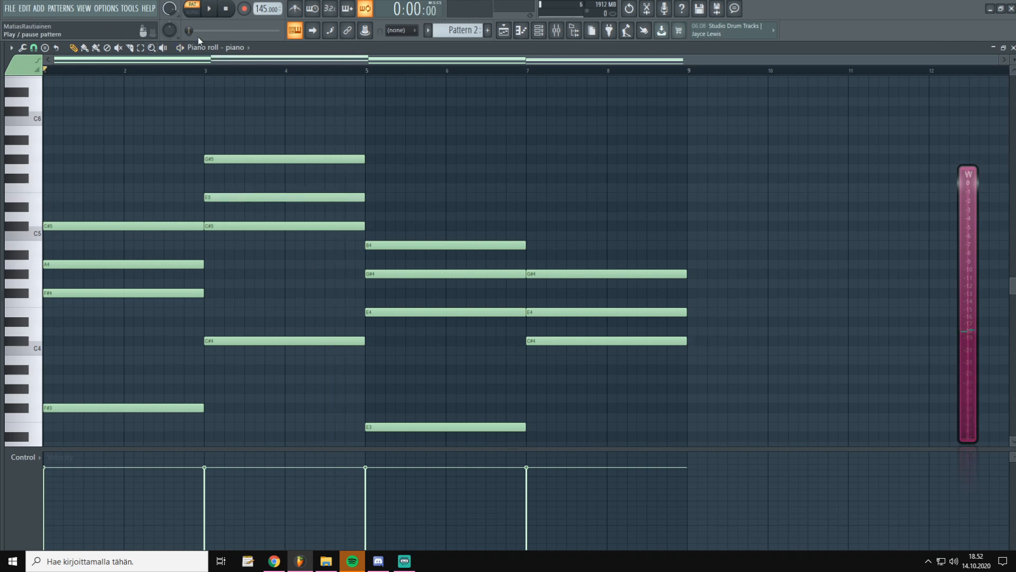
# Step: Audition each of the four chords in turn with the Playback tool
pyautogui.press('y')
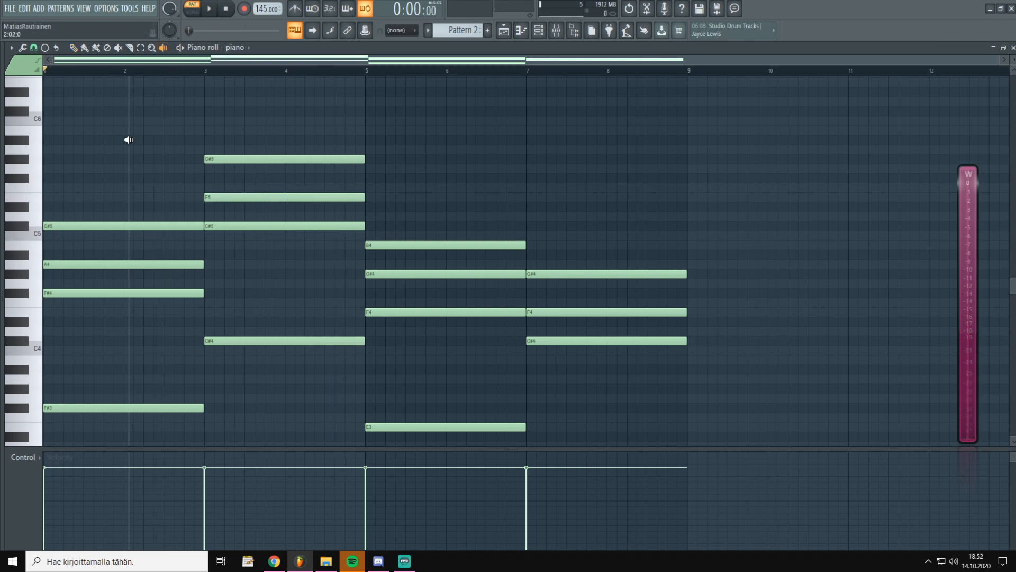
pyautogui.click(128, 140)
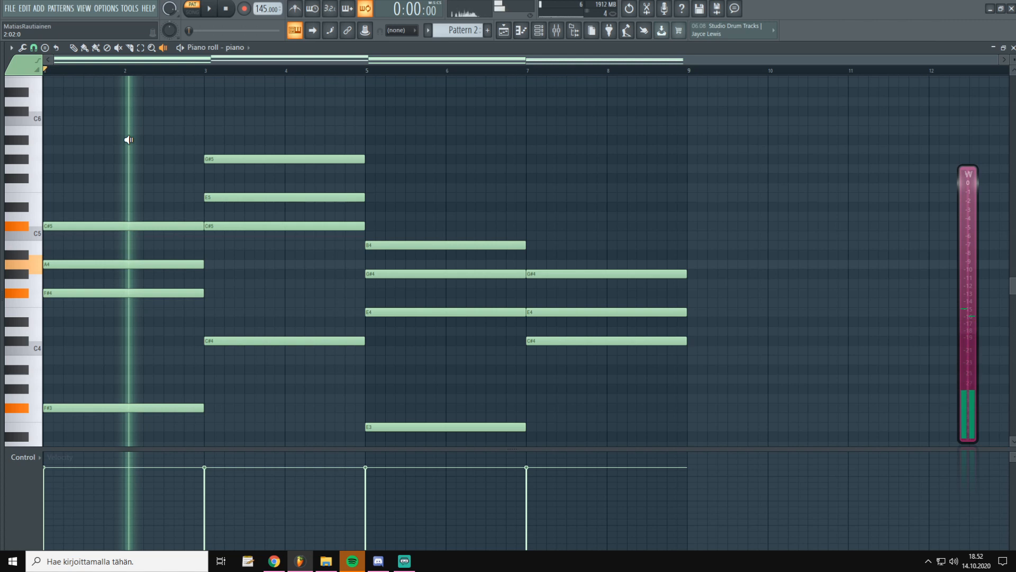
pyautogui.click(278, 119)
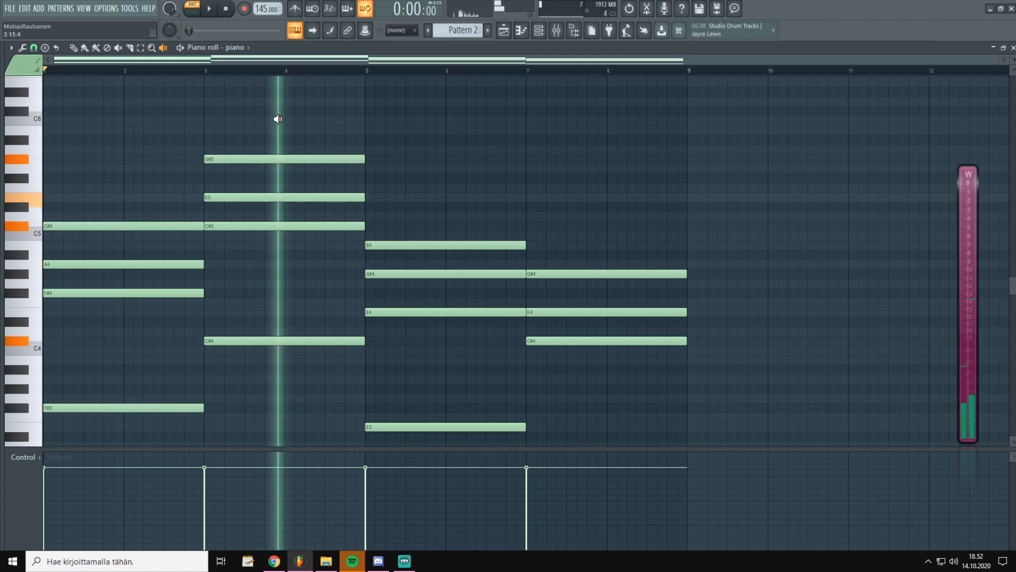
pyautogui.click(440, 130)
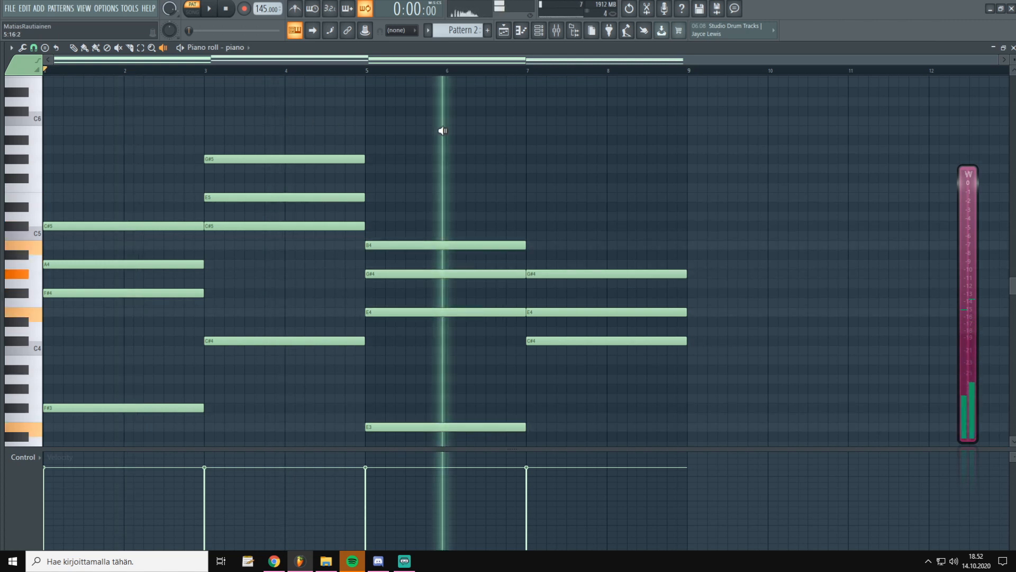
pyautogui.click(577, 154)
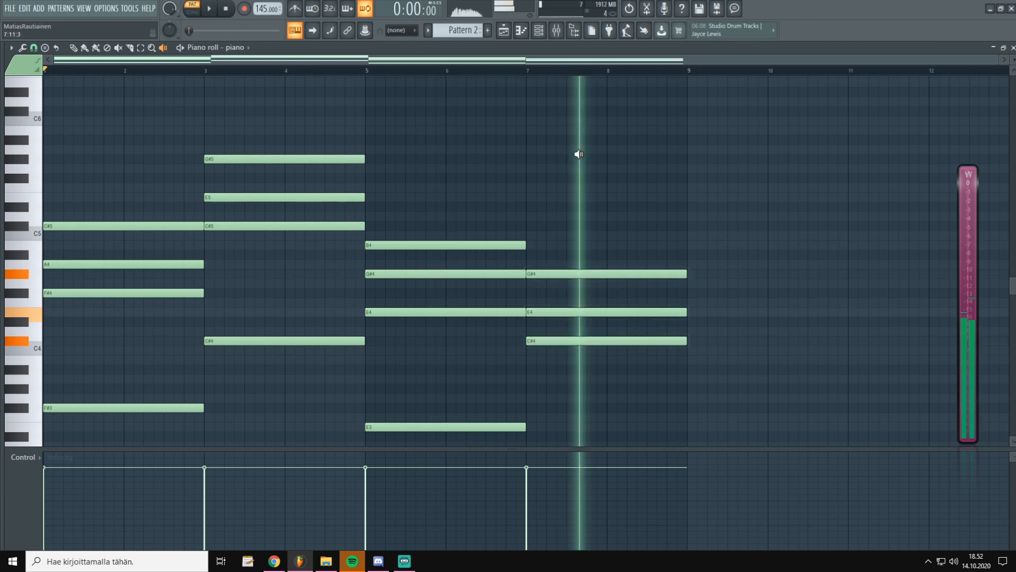
# Step: Switch to the Paint tool and move the chord in bars 7 and 8 up seven semitones so its bass note sits on G#3
pyautogui.click(85, 47)
pyautogui.scroll(-3, 453, 197)
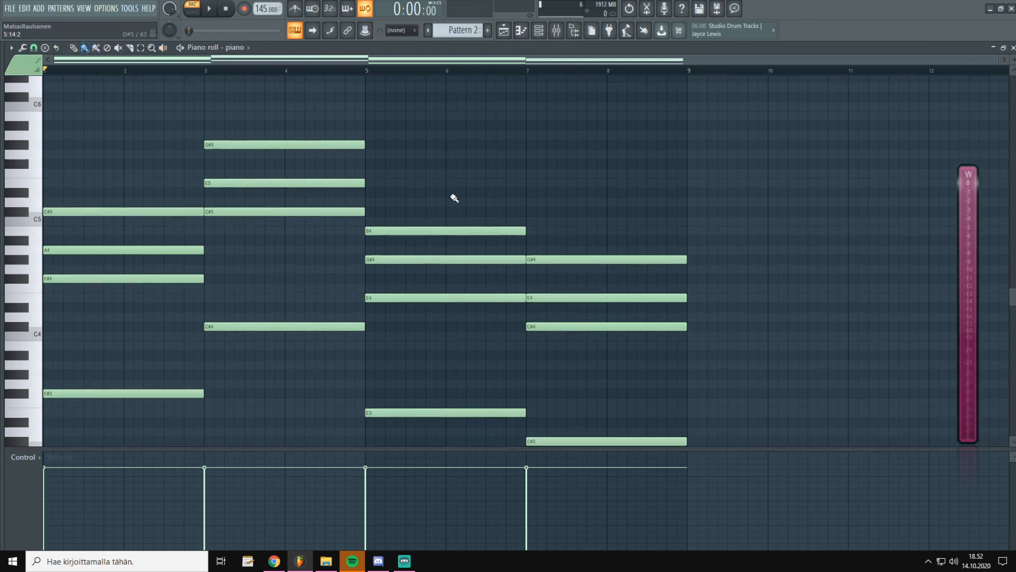
pyautogui.moveTo(598, 146); pyautogui.dragTo(579, 404)
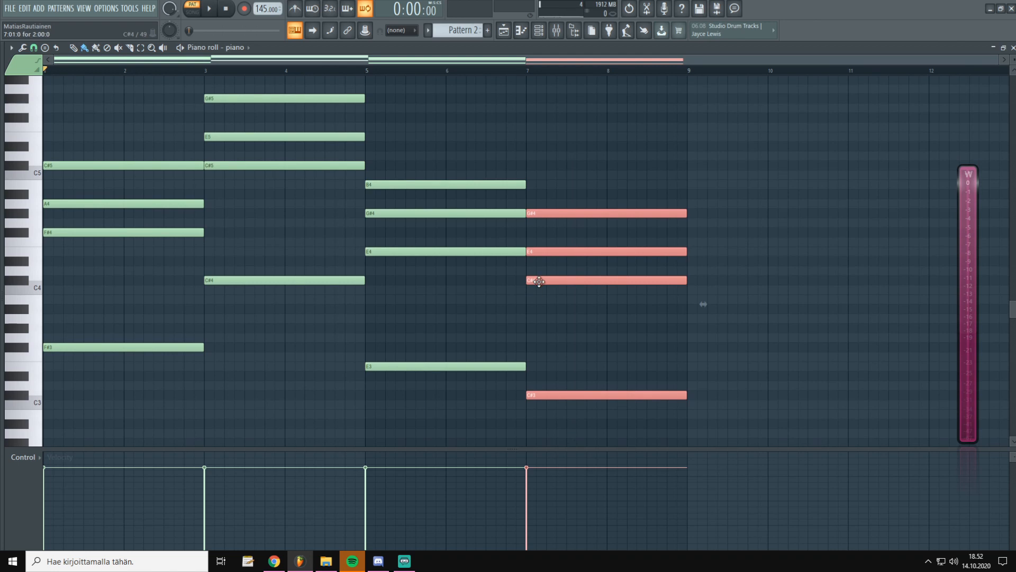
pyautogui.moveTo(538, 280); pyautogui.dragTo(539, 211)
pyautogui.scroll(3, 540, 285)
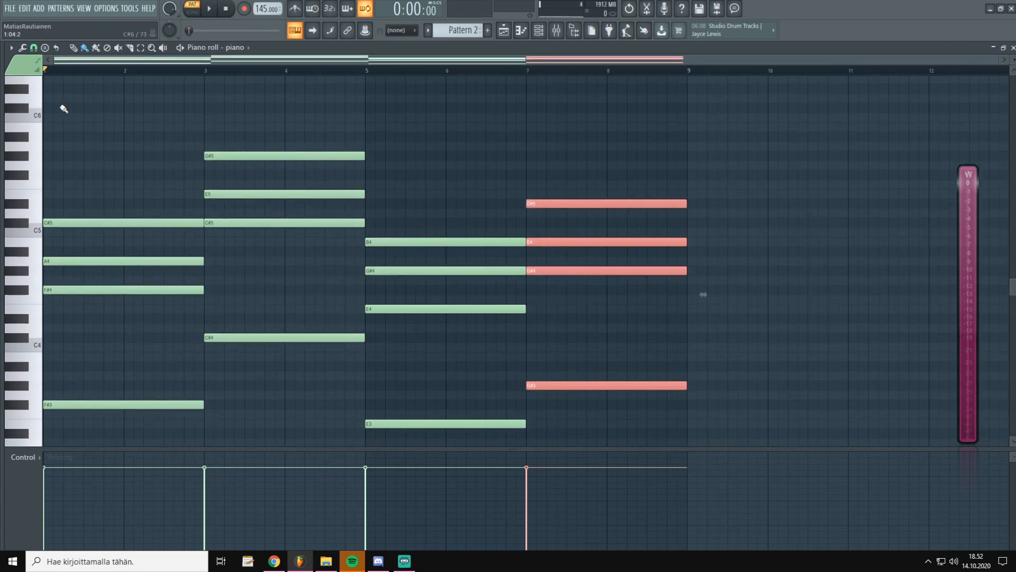
# Step: Audition the revised four-chord progression from bar 1 through bar 8 with the Playback tool
pyautogui.click(163, 47)
pyautogui.moveTo(124, 153); pyautogui.dragTo(271, 106)
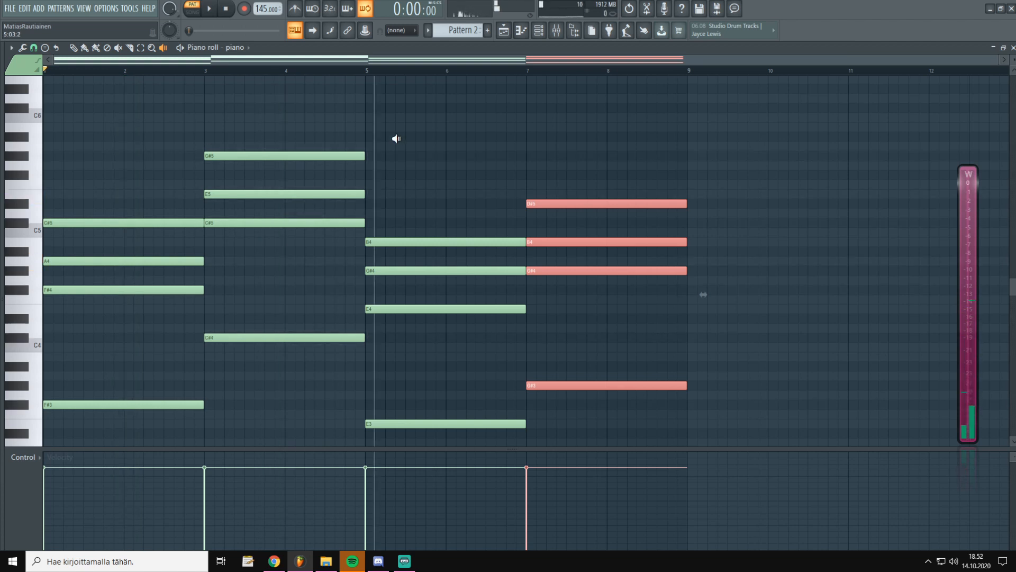
pyautogui.moveTo(435, 141); pyautogui.dragTo(436, 140)
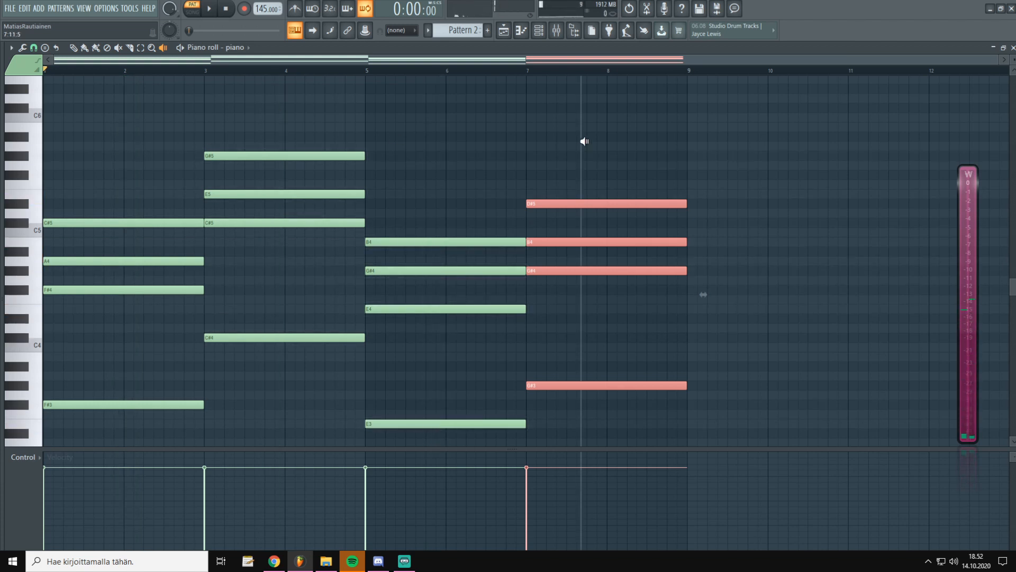
pyautogui.moveTo(584, 141); pyautogui.dragTo(583, 140)
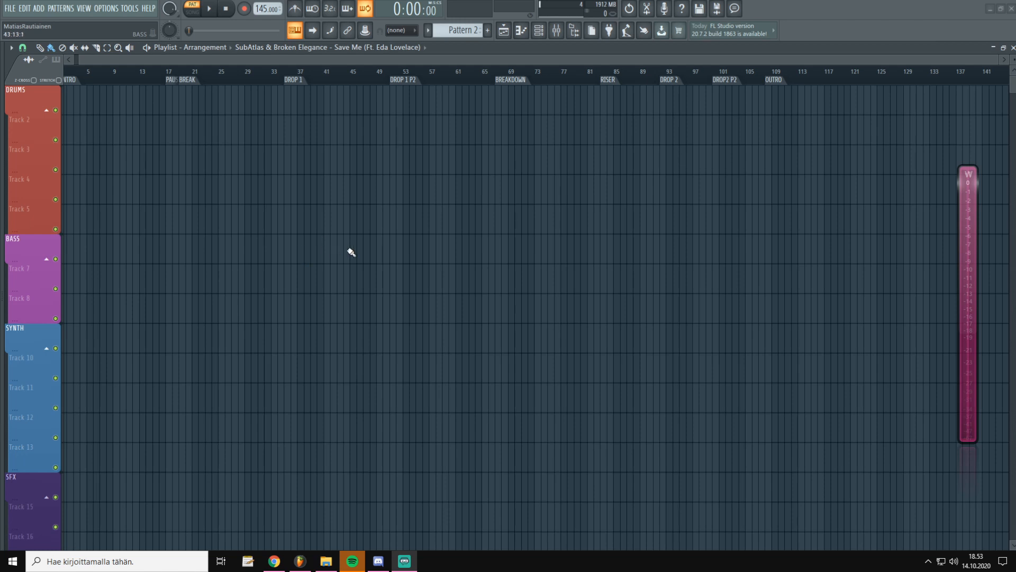
# Step: Bring up the channel rack and open the Serum channel's plugin window
pyautogui.click(428, 62)
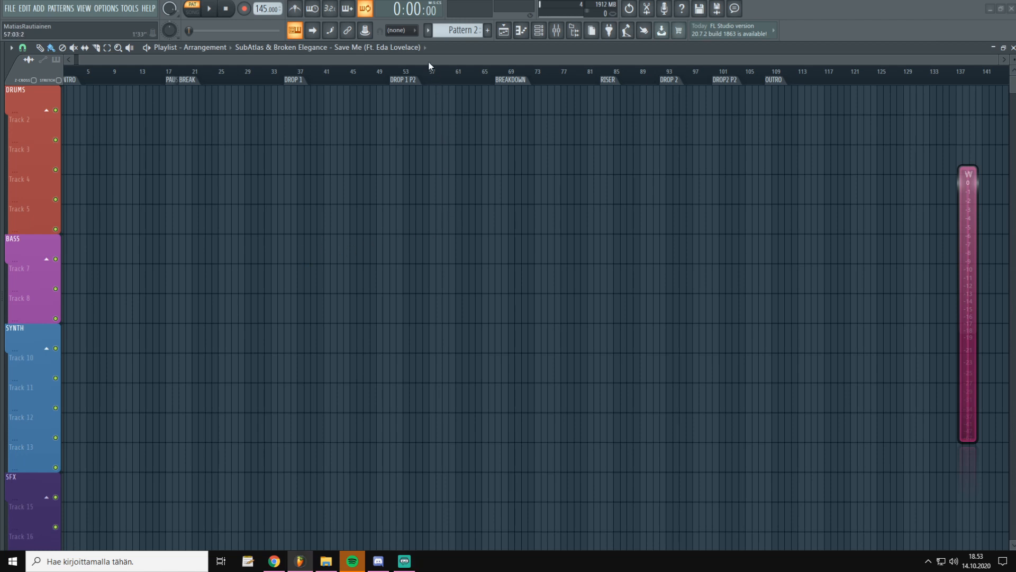
pyautogui.press('F5')
pyautogui.press('F6')
pyautogui.press('F5')
pyautogui.press('F6')
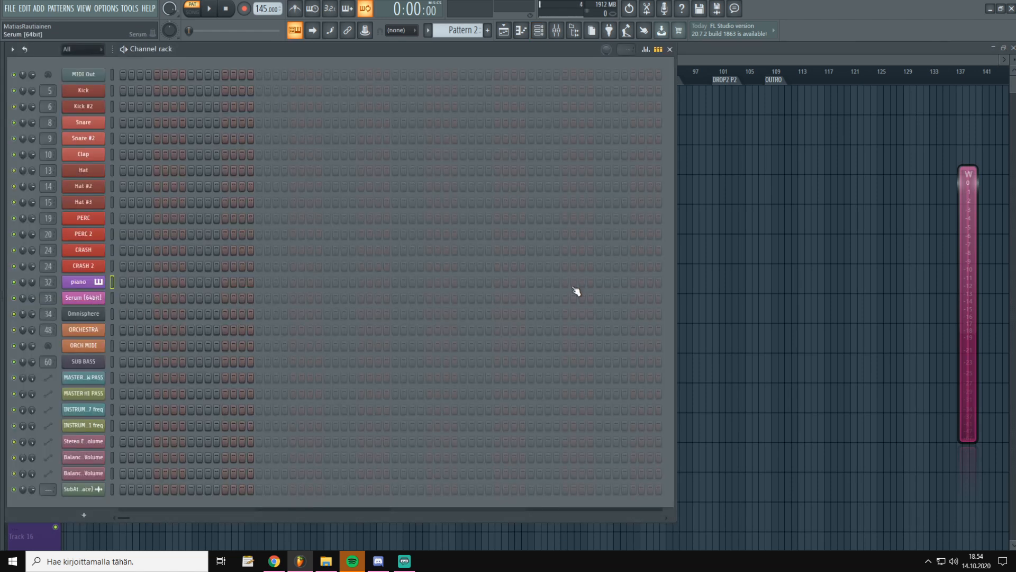
pyautogui.click(98, 300)
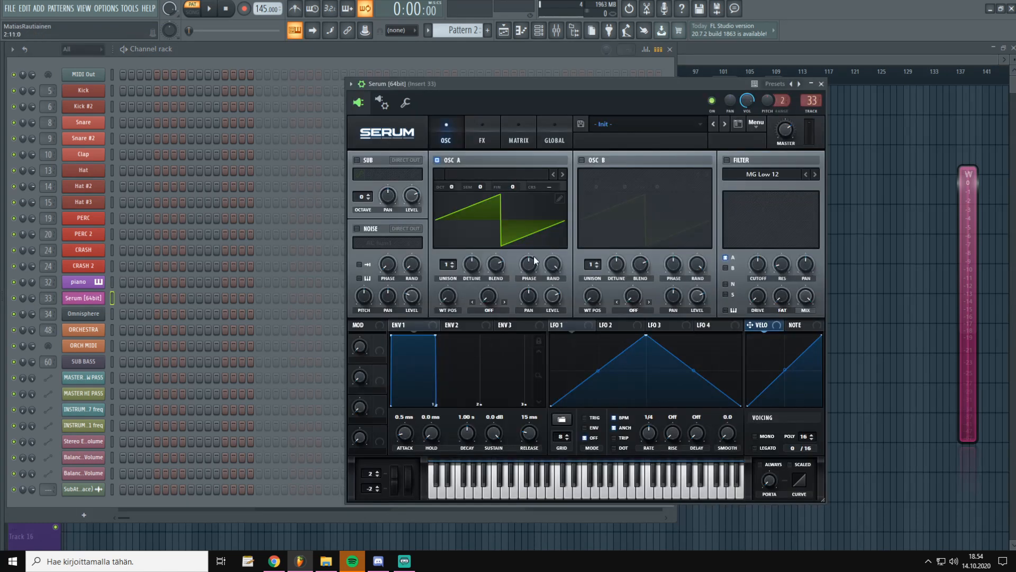
# Step: Set Serum's oscillator A to 8 unison voices and shape Envelope 1 with a 464 ms decay and sustain at minimum
pyautogui.moveTo(589, 90); pyautogui.dragTo(559, 108)
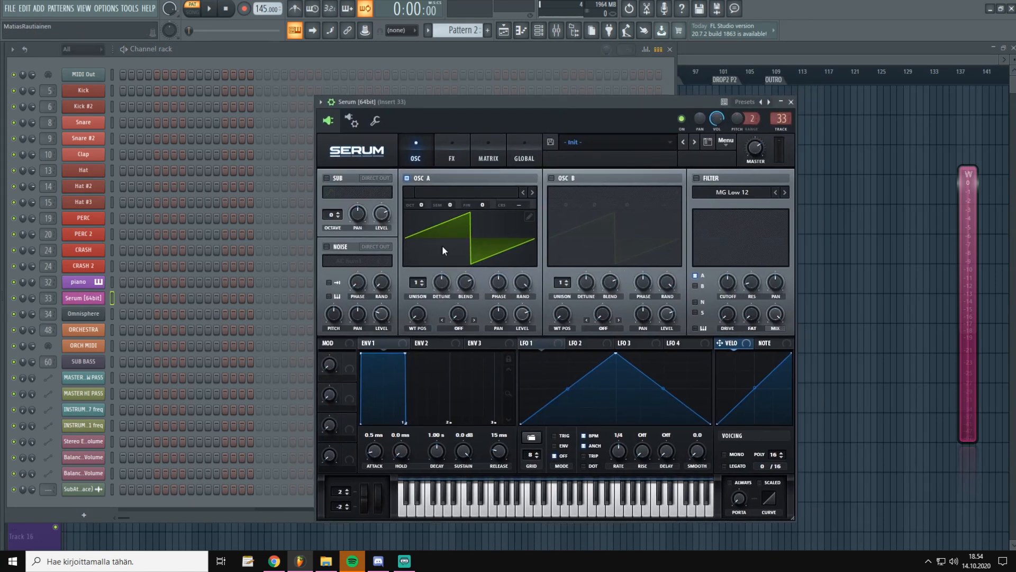
pyautogui.moveTo(417, 288); pyautogui.dragTo(430, 279)
pyautogui.moveTo(404, 355); pyautogui.dragTo(380, 422)
# Step: Assign Envelope 1 to the filter cutoff, enable the MG Low 12 filter, and set the cutoff to about 118 Hz
pyautogui.moveTo(380, 350); pyautogui.dragTo(727, 282)
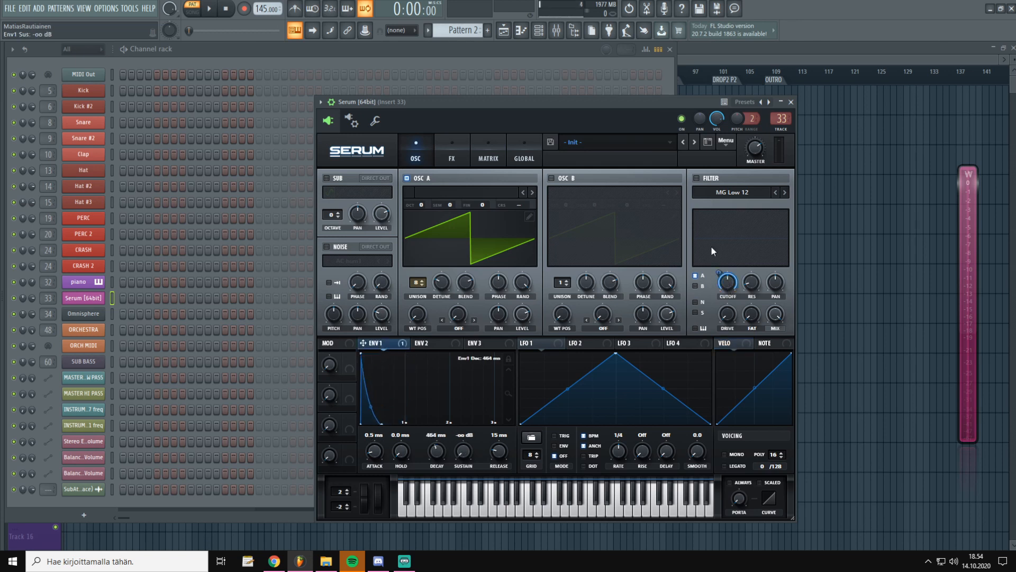
pyautogui.click(697, 178)
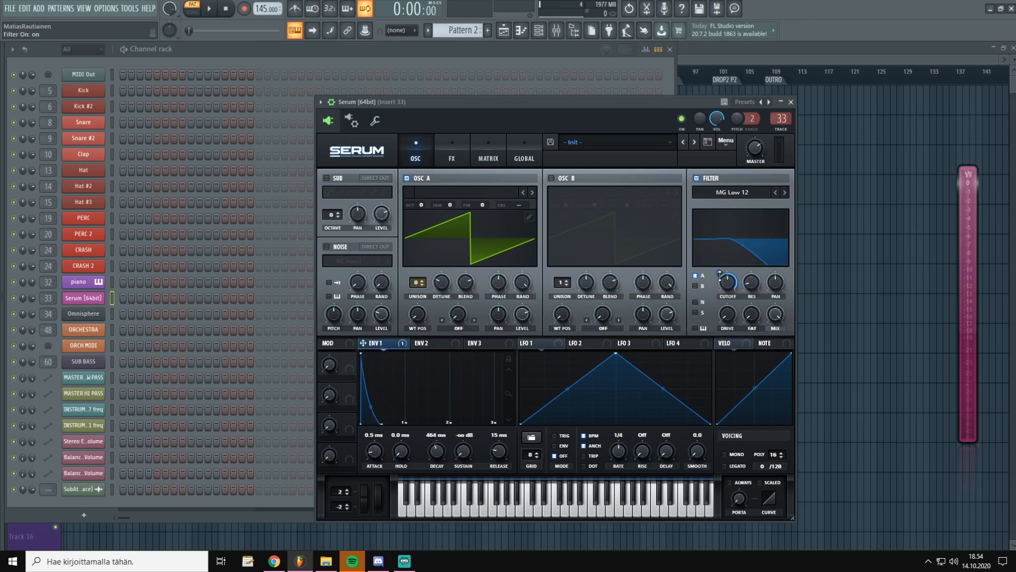
pyautogui.moveTo(719, 274)
pyautogui.mouseDown()
pyautogui.moveTo(708, 293)
pyautogui.moveTo(726, 289)
pyautogui.moveTo(716, 314)
pyautogui.moveTo(719, 271)
pyautogui.mouseUp()
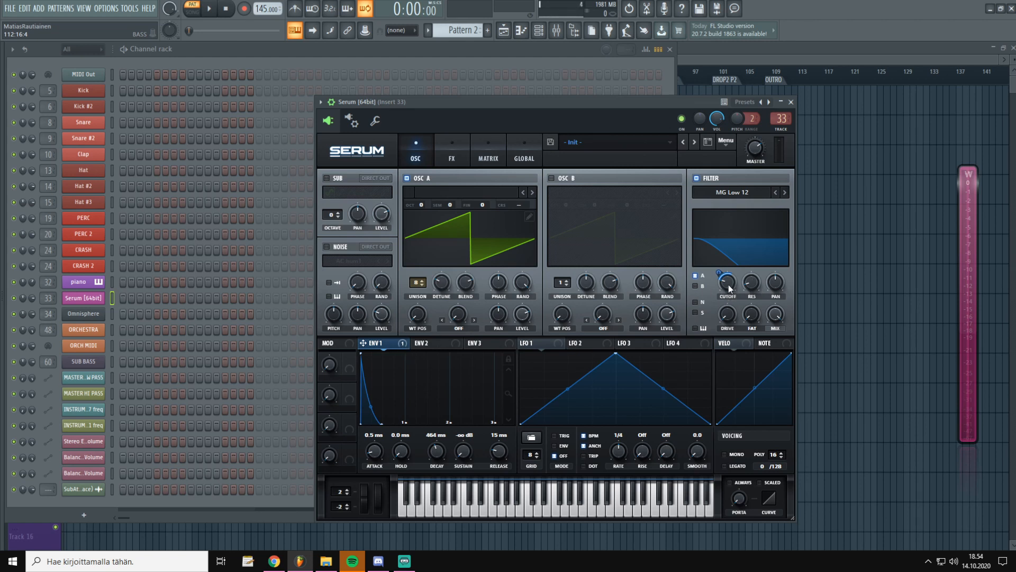
pyautogui.moveTo(729, 288); pyautogui.dragTo(733, 281)
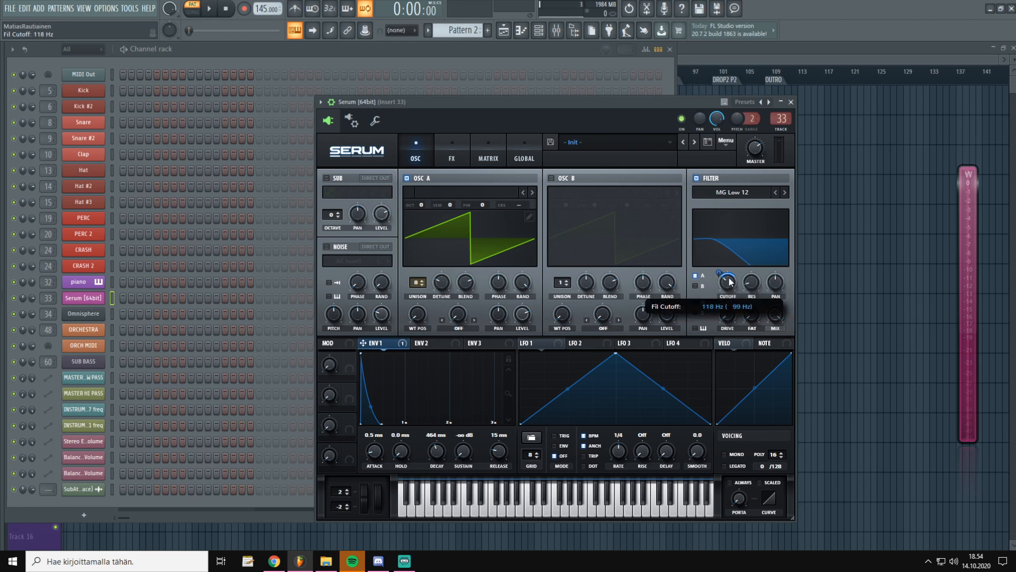
# Step: Check Serum's empty effects page, return to the oscillator page, and play repeated test notes on the patch
pyautogui.moveTo(551, 102); pyautogui.dragTo(524, 92)
pyautogui.click(432, 134)
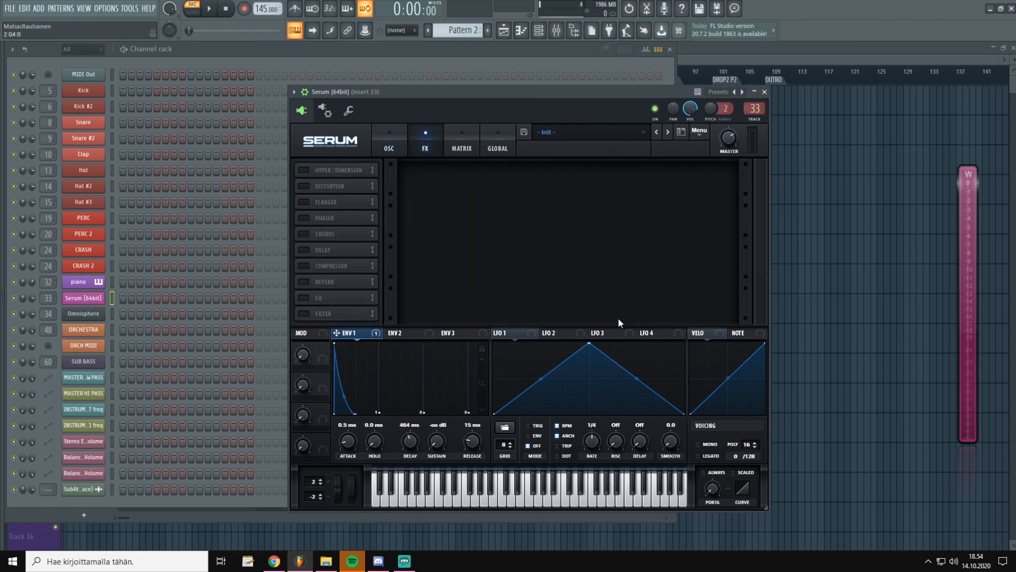
pyautogui.click(398, 139)
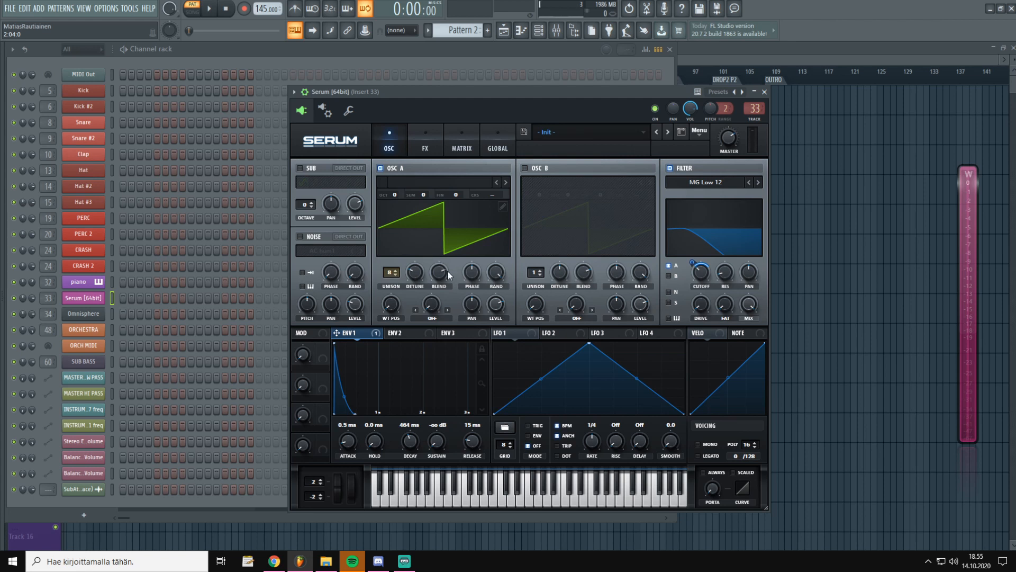
pyautogui.press('c')
pyautogui.press('c')
pyautogui.press('c')
pyautogui.press('c')
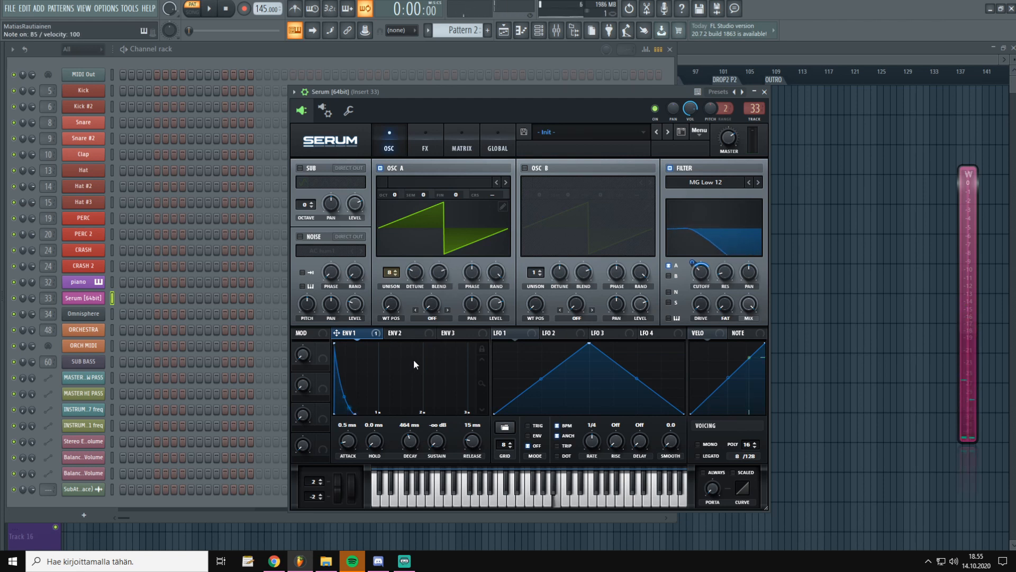
# Step: Load ValhallaVintageVerb in slot 2 of mixer Insert 33 and set its decay to 9.01 s
pyautogui.press('F9')
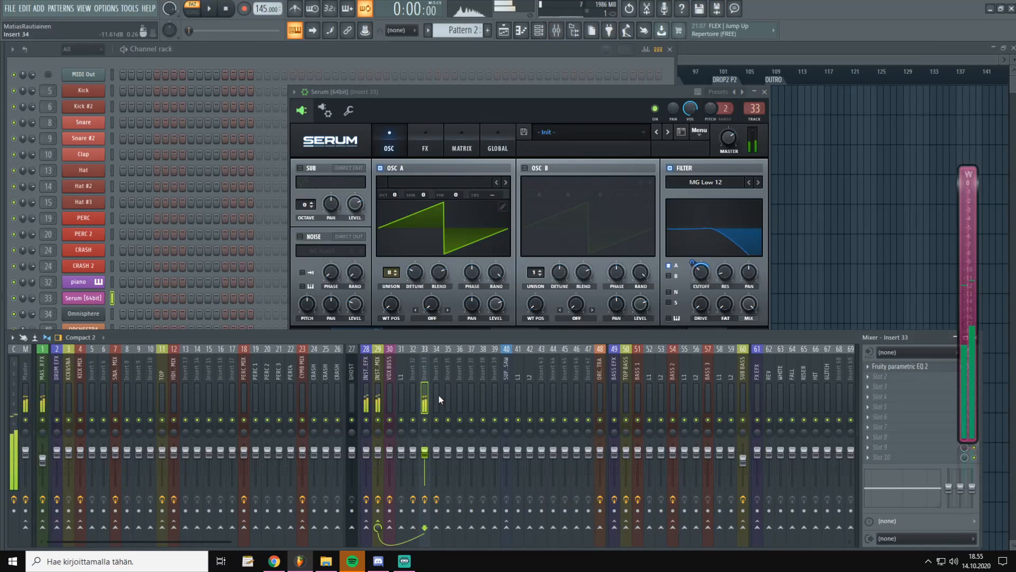
pyautogui.click(878, 377)
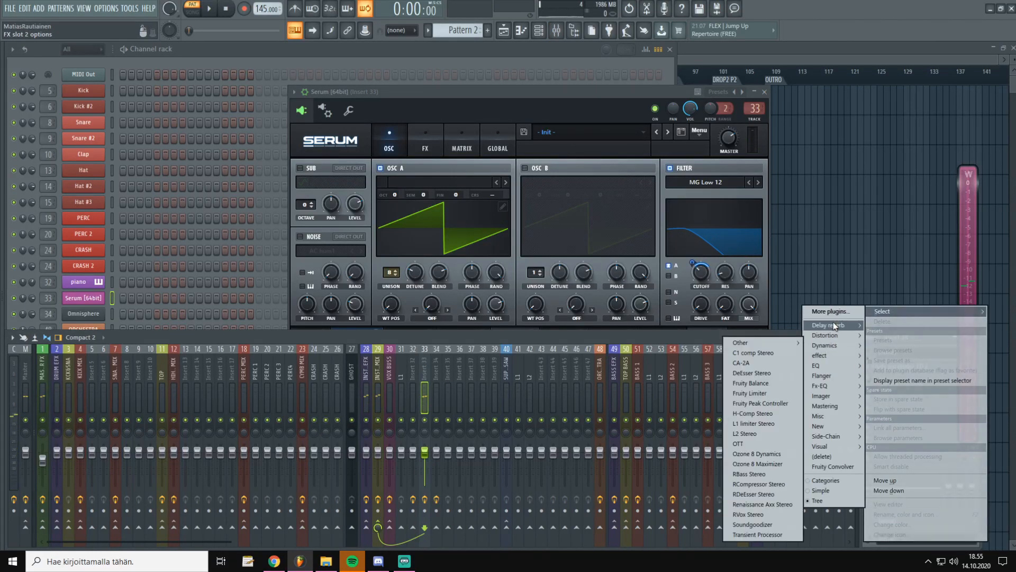
pyautogui.moveTo(833, 323)
pyautogui.click(776, 374)
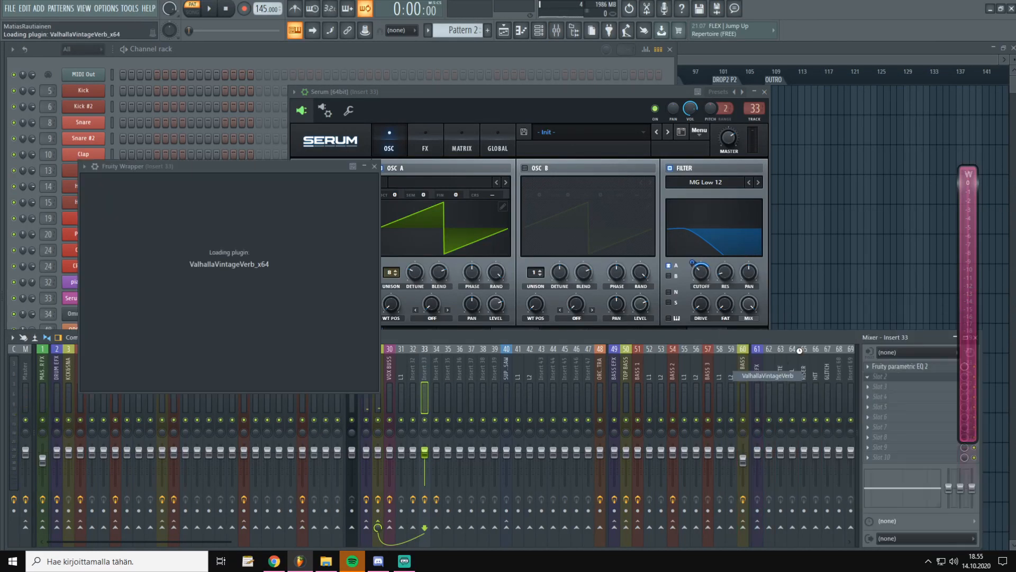
pyautogui.moveTo(258, 176); pyautogui.dragTo(514, 268)
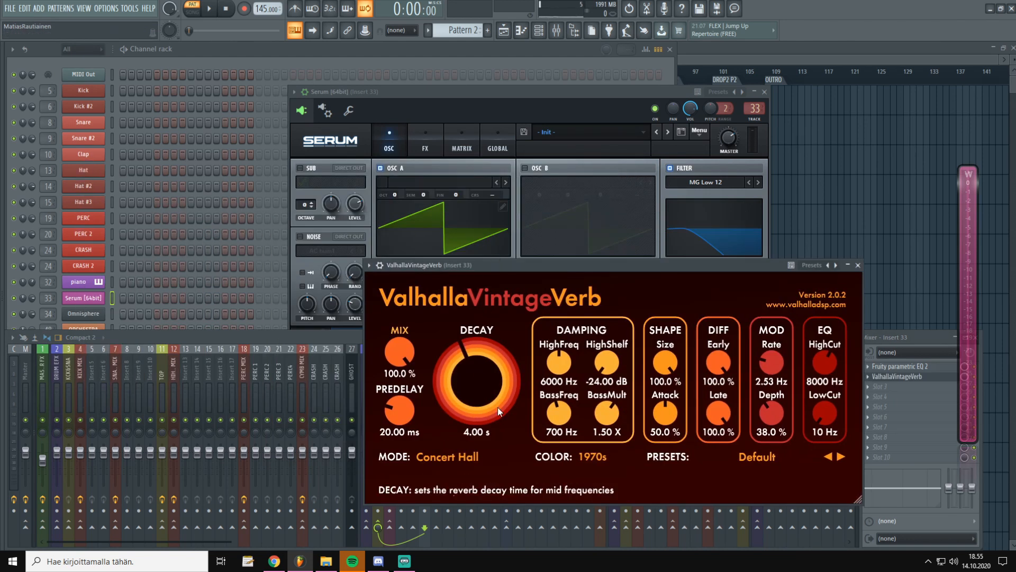
pyautogui.moveTo(476, 392); pyautogui.dragTo(491, 375)
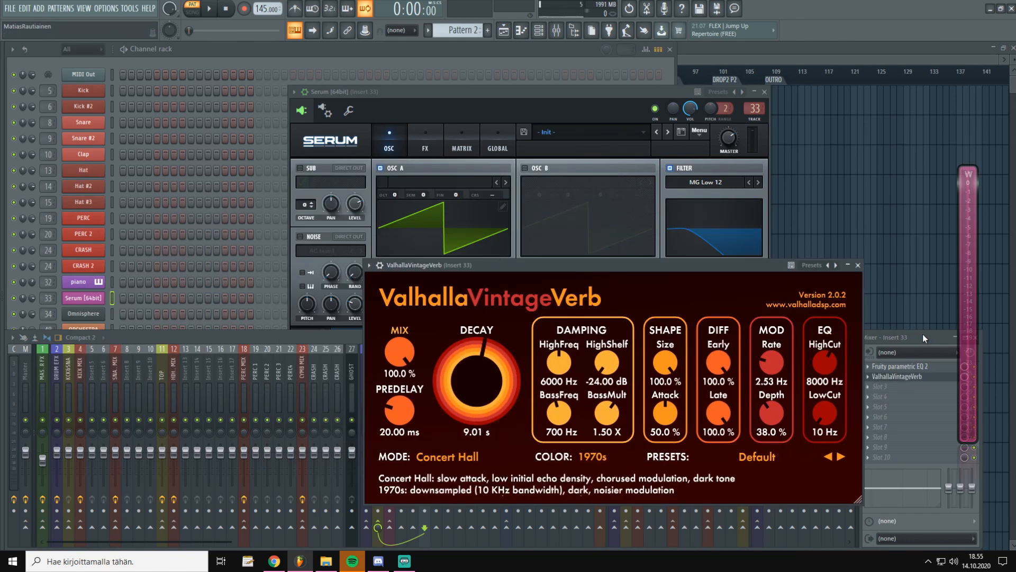
# Step: Replace ValhallaVintageVerb in slot 2 of mixer Insert 33 with ValhallaShimmer
pyautogui.click(923, 334)
pyautogui.rightClick(870, 376)
pyautogui.moveTo(892, 310)
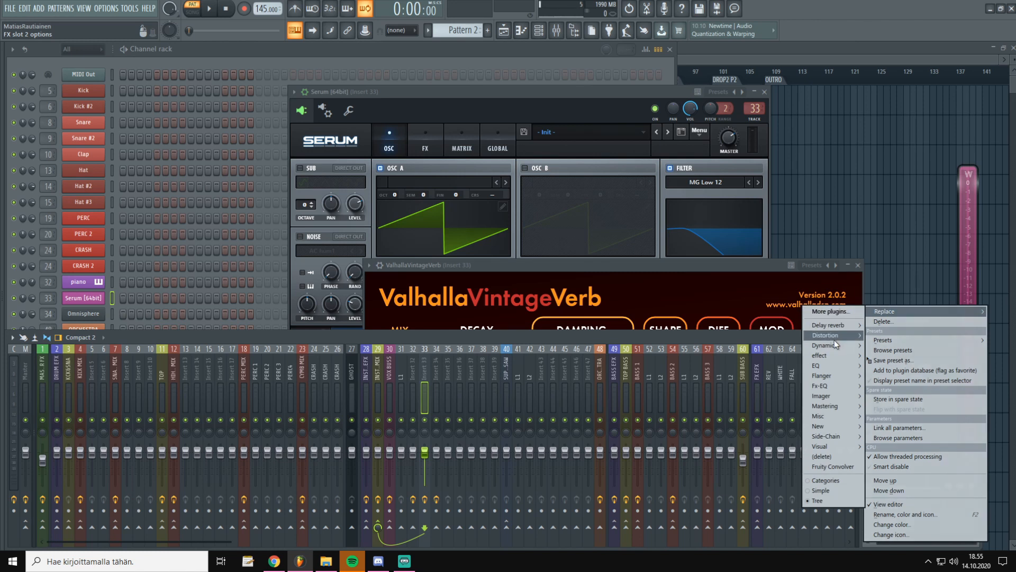
pyautogui.moveTo(834, 326)
pyautogui.click(771, 364)
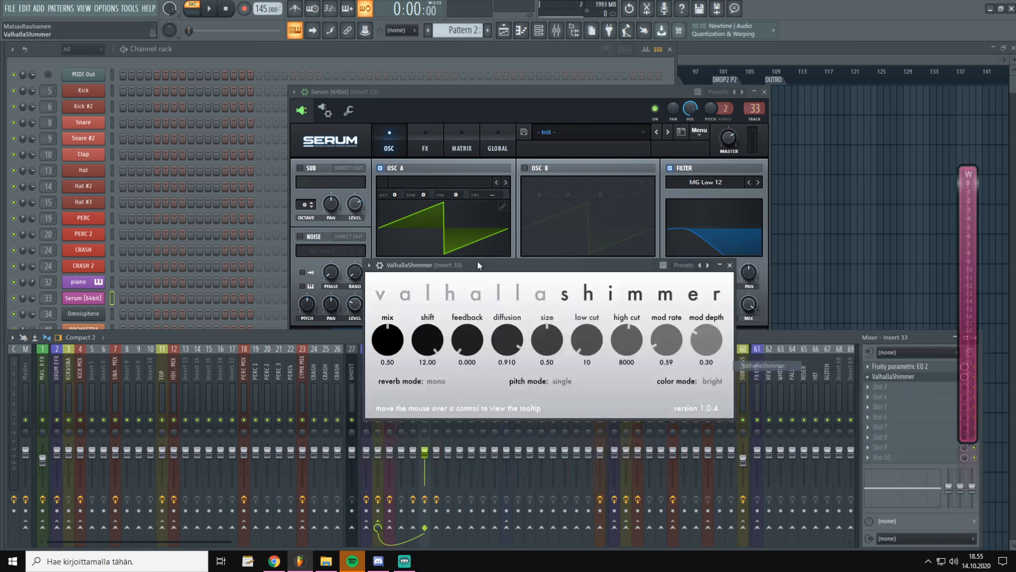
# Step: Set ValhallaShimmer's reverb mode to mediumStereo and its pitch mode to singleReverse
pyautogui.moveTo(478, 261); pyautogui.dragTo(436, 204)
pyautogui.click(392, 324)
pyautogui.click(399, 356)
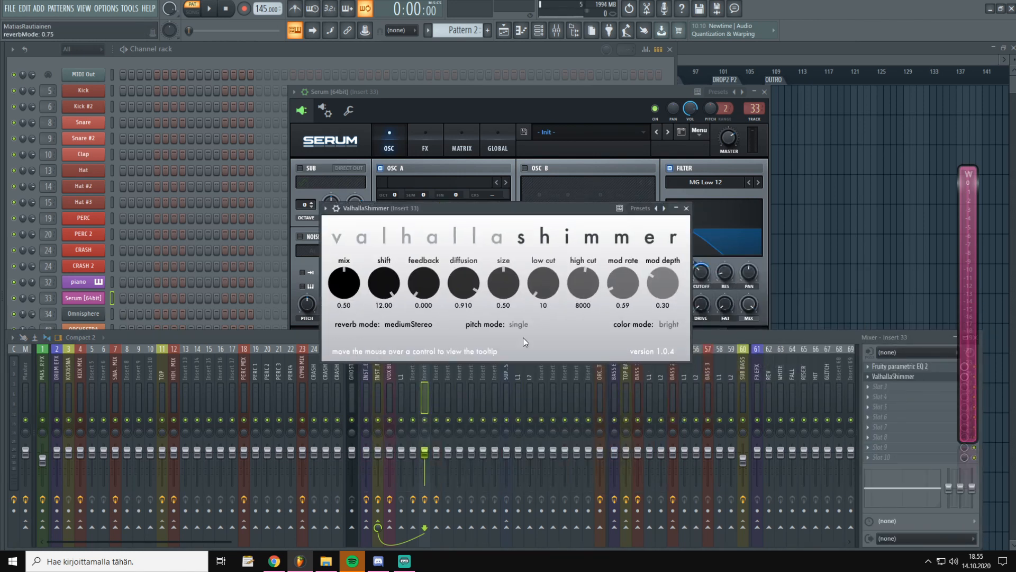
pyautogui.click(521, 325)
pyautogui.click(526, 347)
# Step: Set ValhallaShimmer to size 0.58, diffusion 0.866, feedback 0.188, low cut 380, high cut 4360, and dark color mode
pyautogui.scroll(2, 510, 293)
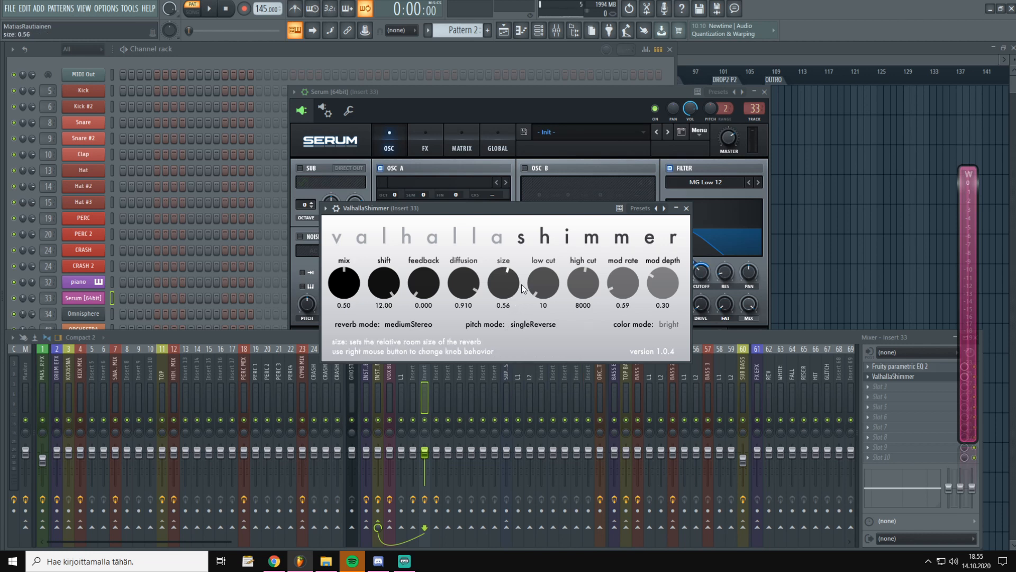
pyautogui.moveTo(583, 283); pyautogui.dragTo(552, 264)
pyautogui.moveTo(424, 283)
pyautogui.mouseDown()
pyautogui.moveTo(427, 274)
pyautogui.moveTo(429, 287)
pyautogui.mouseUp()
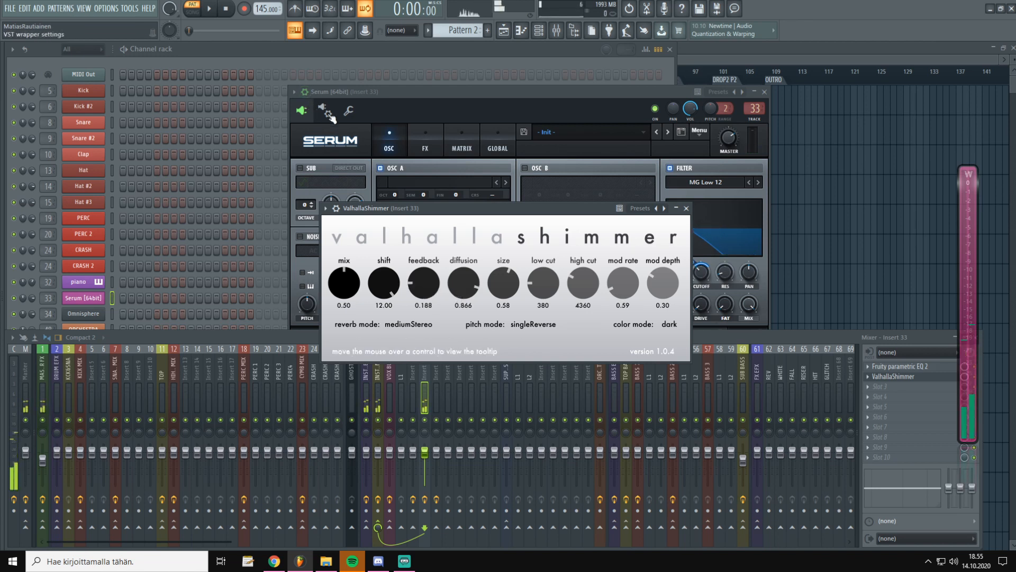
# Step: Return to Serum's effects page and enable the Hyper/Dimension and Distortion modules
pyautogui.click(329, 63)
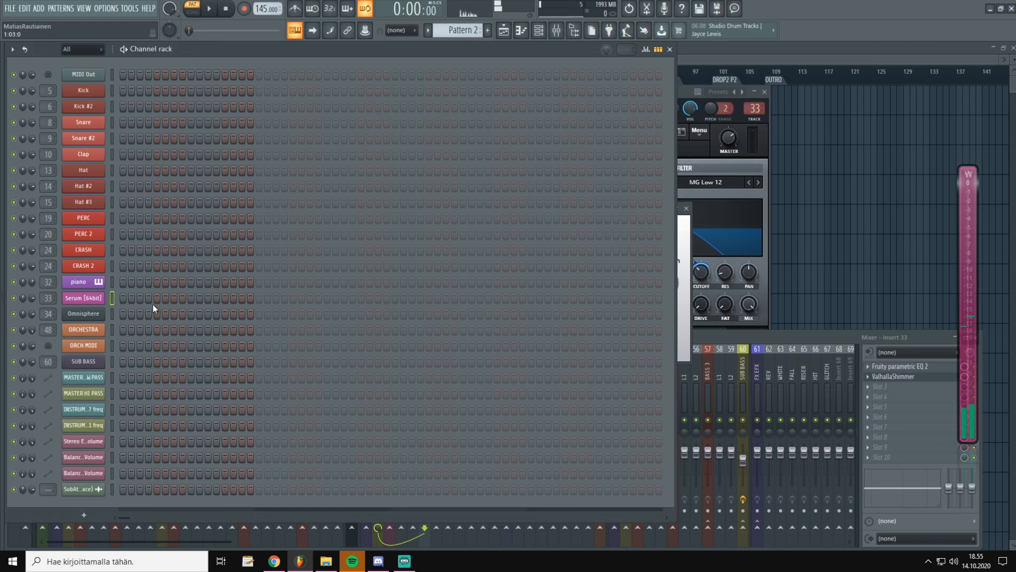
pyautogui.moveTo(687, 92); pyautogui.dragTo(724, 113)
pyautogui.click(452, 154)
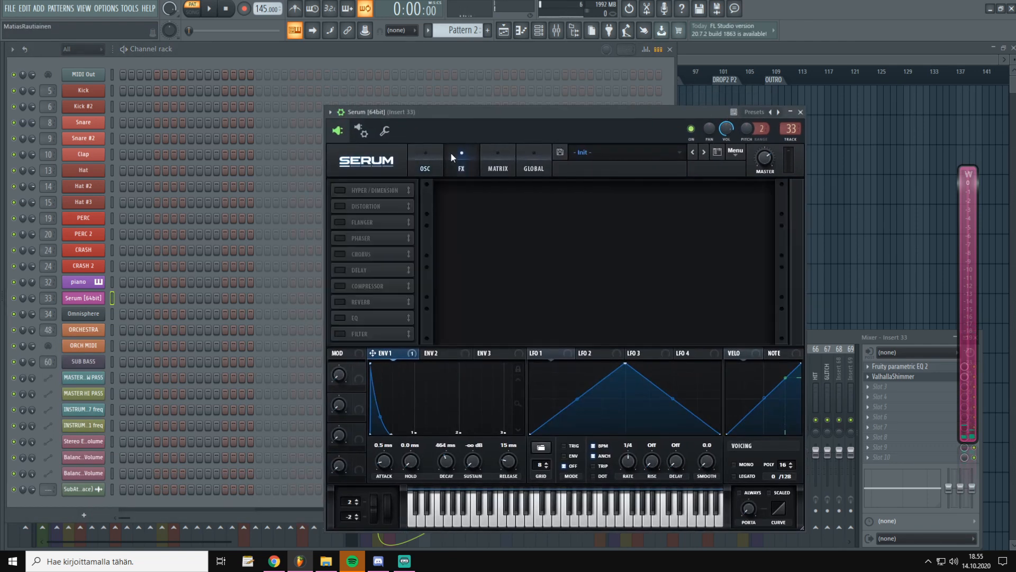
pyautogui.click(340, 190)
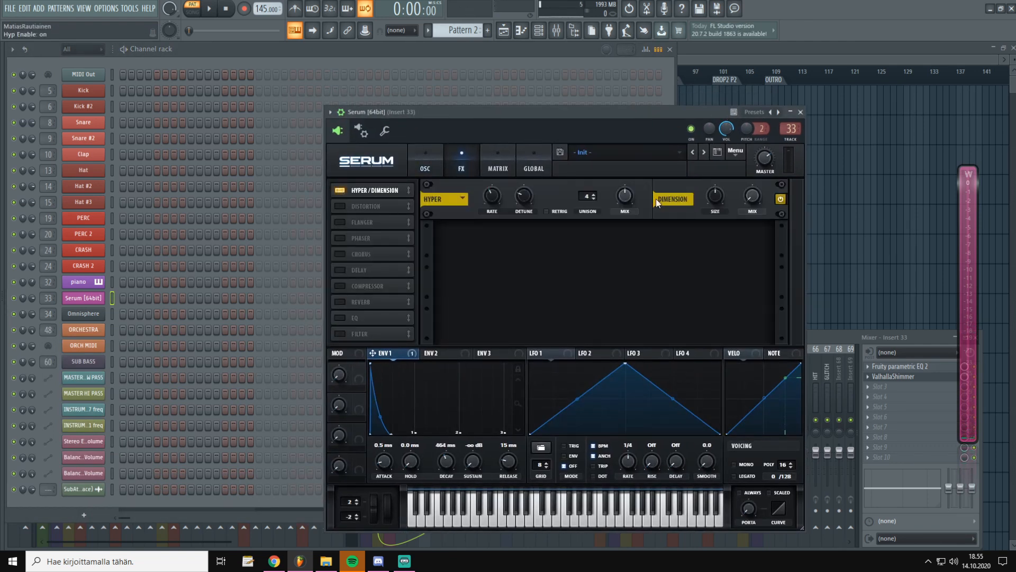
pyautogui.click(341, 207)
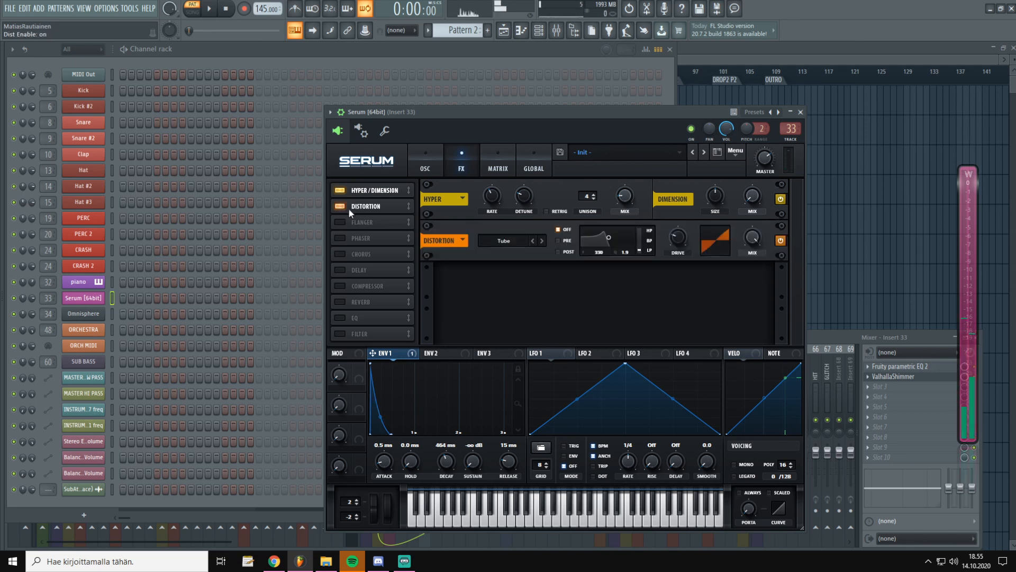
# Step: Set the Distortion module's mix to about 70% and its type to Stomp Box
pyautogui.click(837, 343)
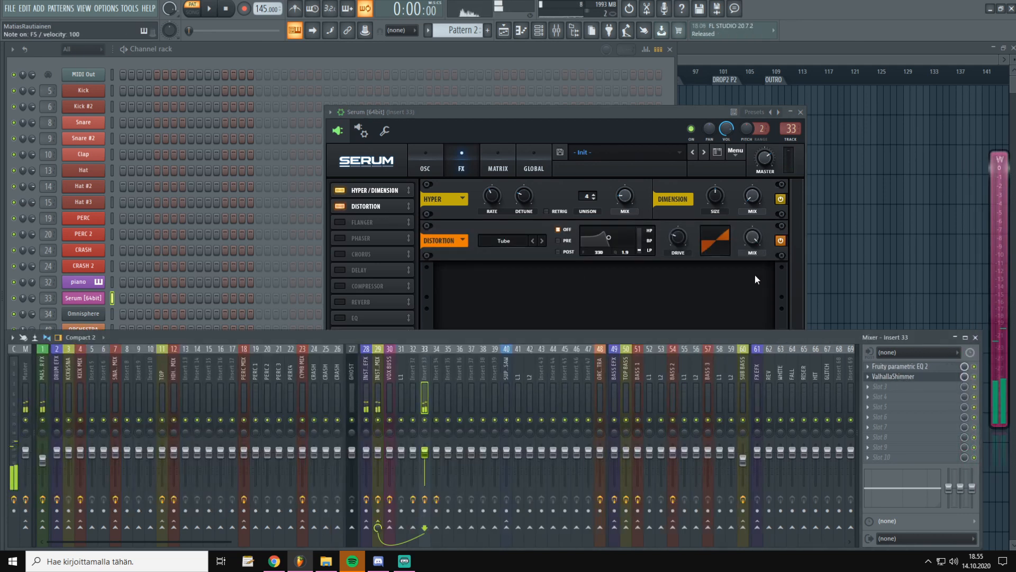
pyautogui.click(691, 243)
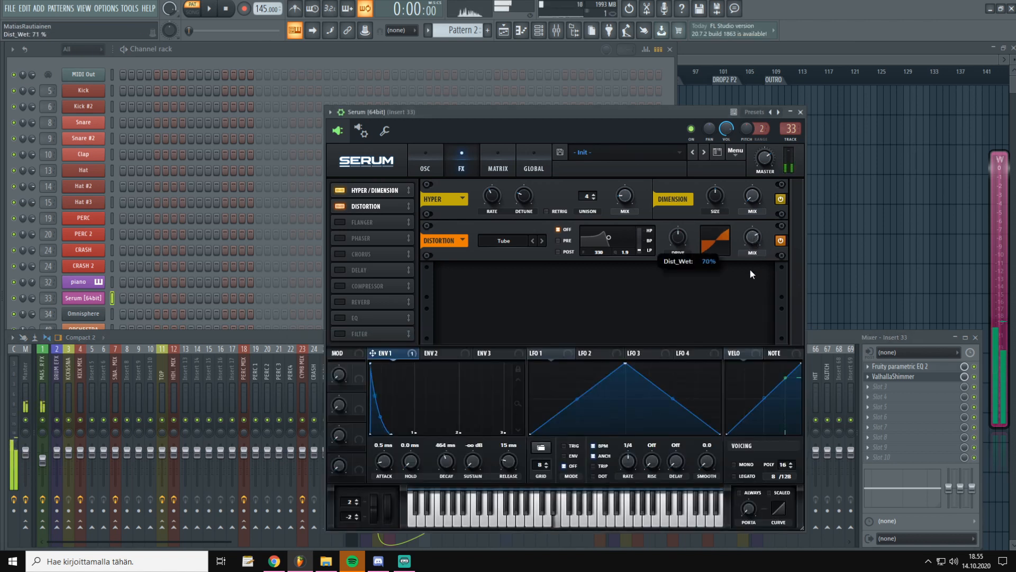
pyautogui.click(506, 243)
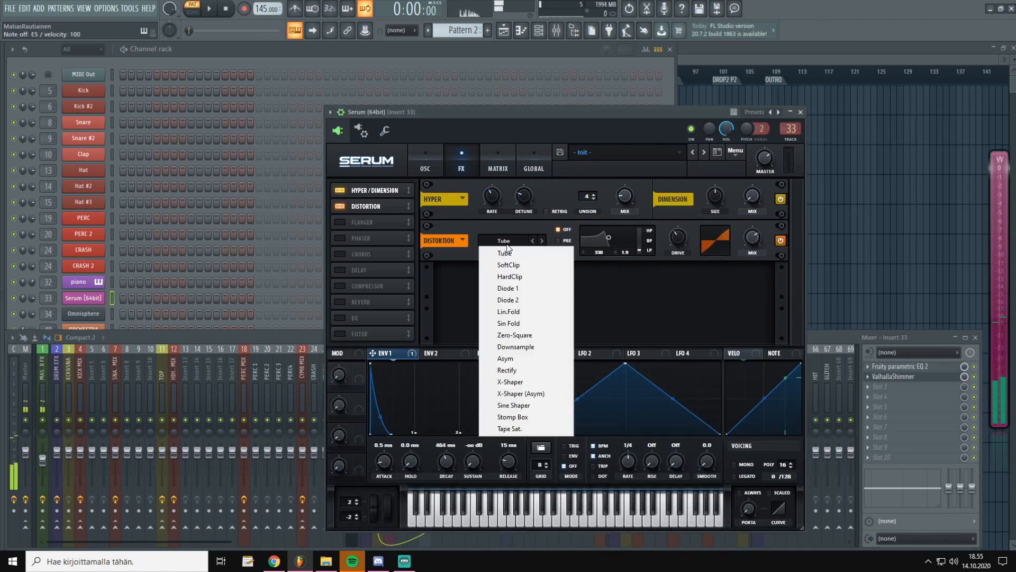
pyautogui.click(516, 416)
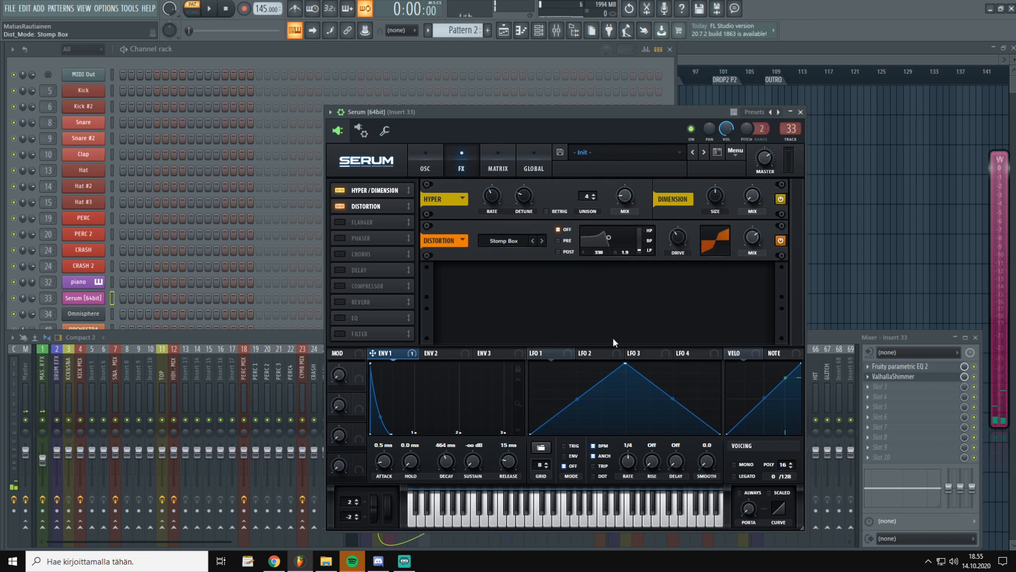
# Step: Play test notes while adjusting the distortion drive and mix, and set Serum's master volume to 57%
pyautogui.press('q')
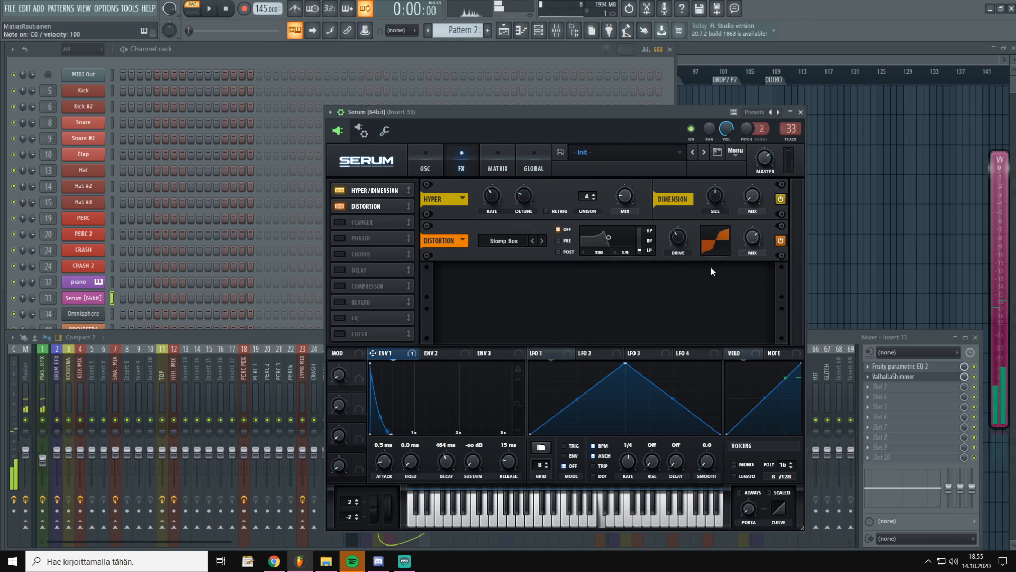
pyautogui.press('c')
pyautogui.press('q')
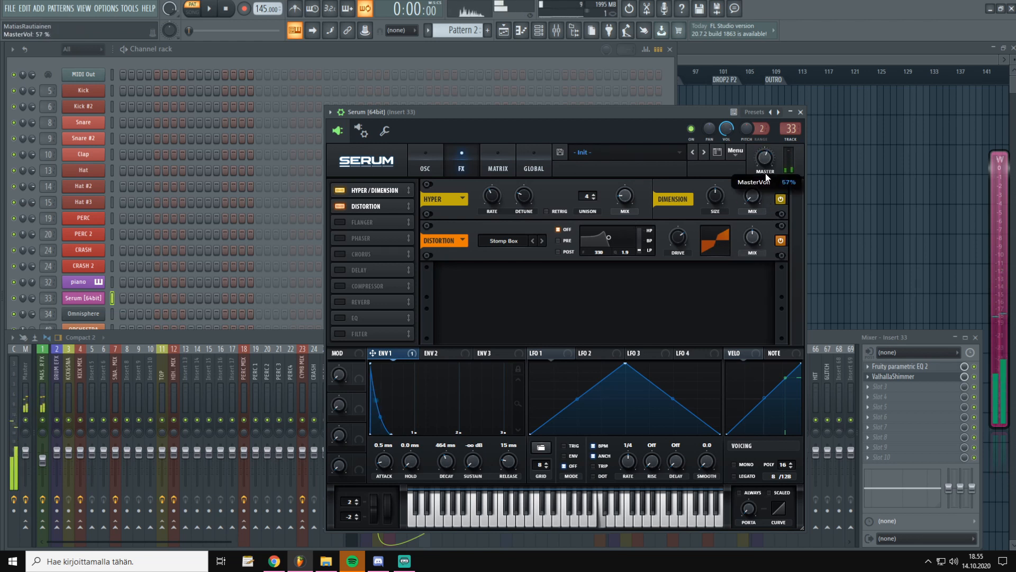
# Step: Set Serum's Distortion type to Sine Shaper, comparing with ValhallaShimmer bypassed and re-enabled, and adjust the distortion drive and mix
pyautogui.click(964, 376)
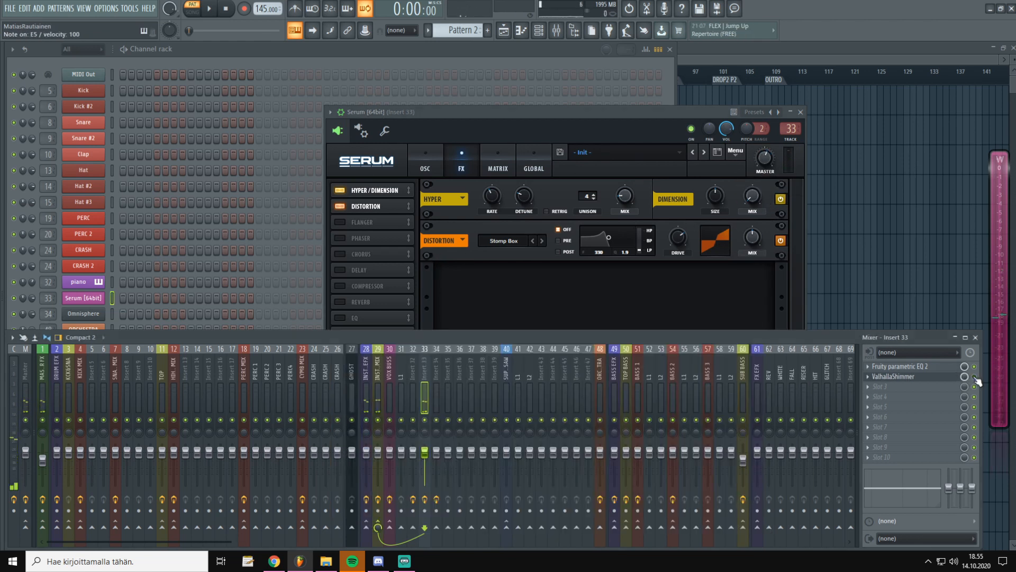
pyautogui.click(532, 240)
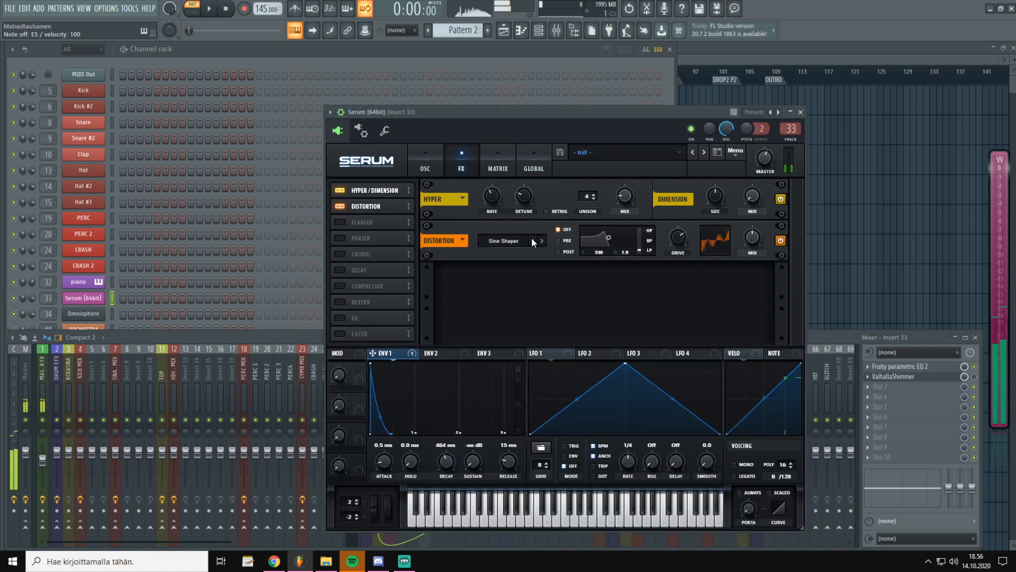
pyautogui.click(962, 379)
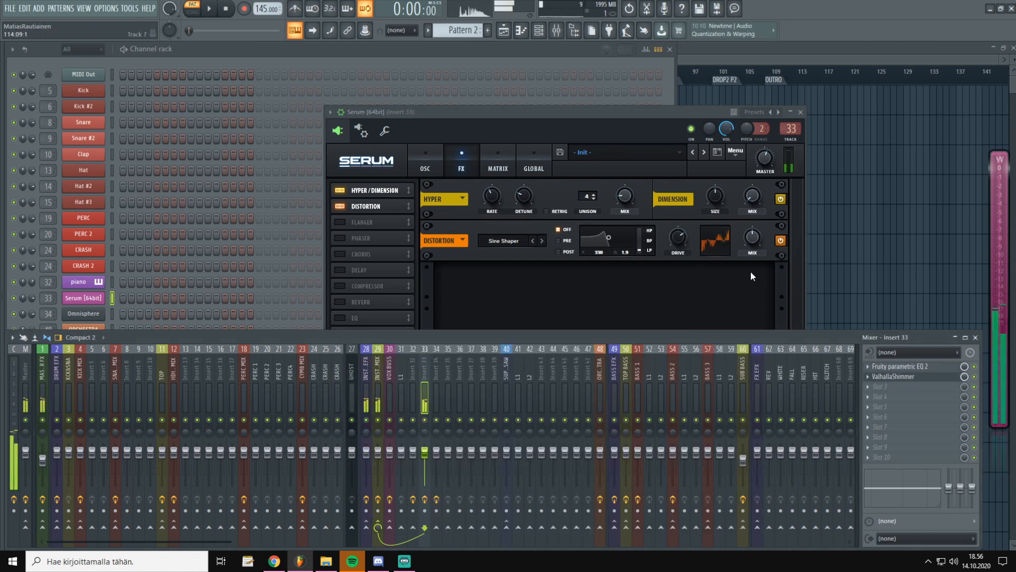
pyautogui.click(753, 243)
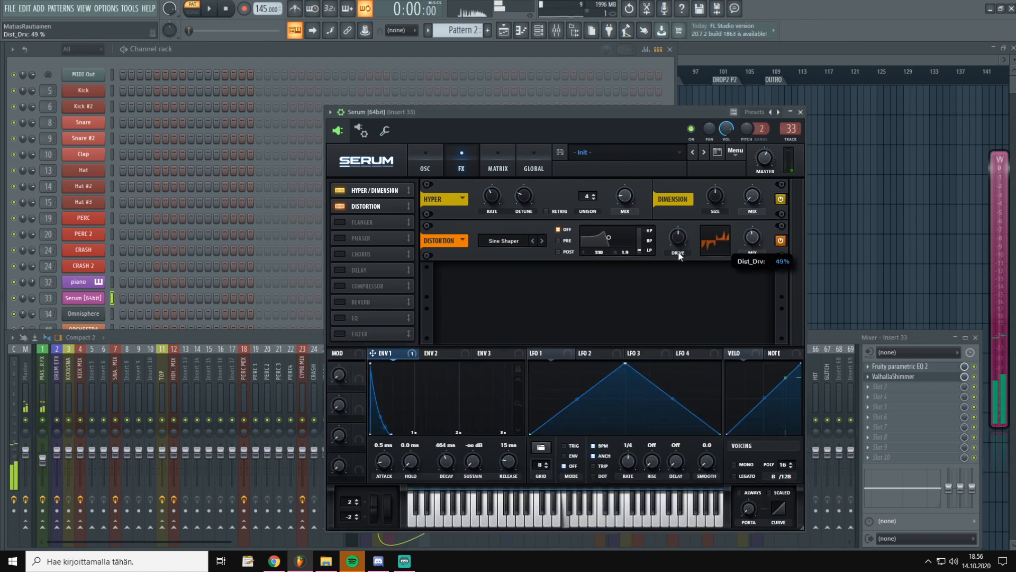
pyautogui.moveTo(679, 252); pyautogui.dragTo(678, 245)
pyautogui.moveTo(751, 242); pyautogui.dragTo(751, 250)
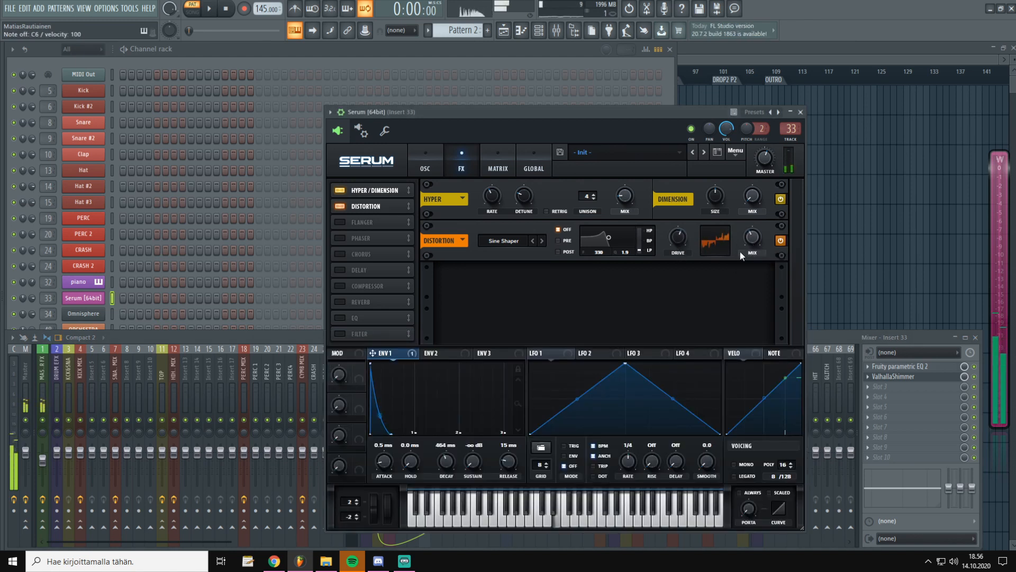
# Step: Enable Serum's Chorus module and set the voicing to mono with always-on portamento
pyautogui.click(339, 254)
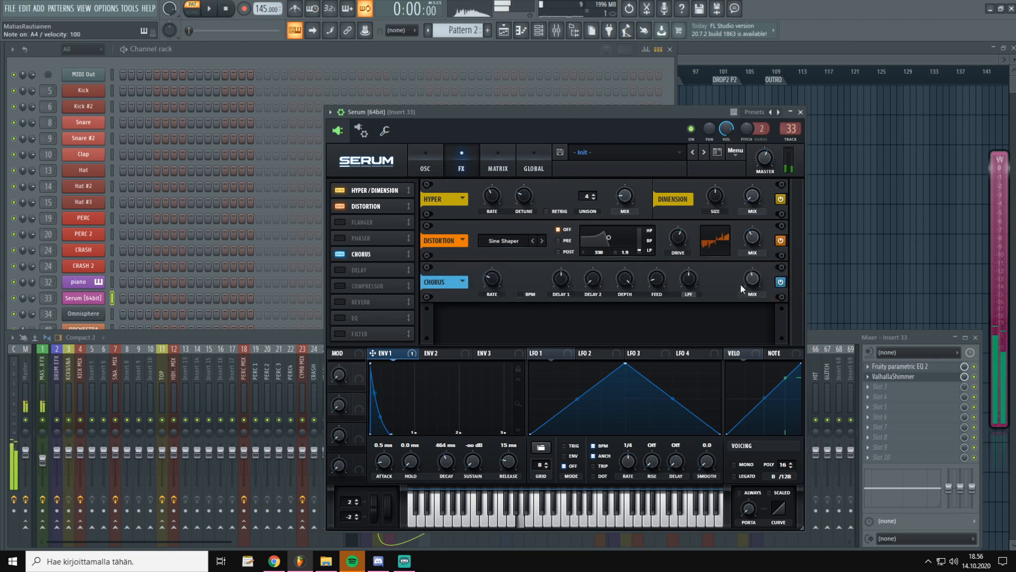
pyautogui.moveTo(745, 500); pyautogui.dragTo(758, 487)
pyautogui.click(741, 493)
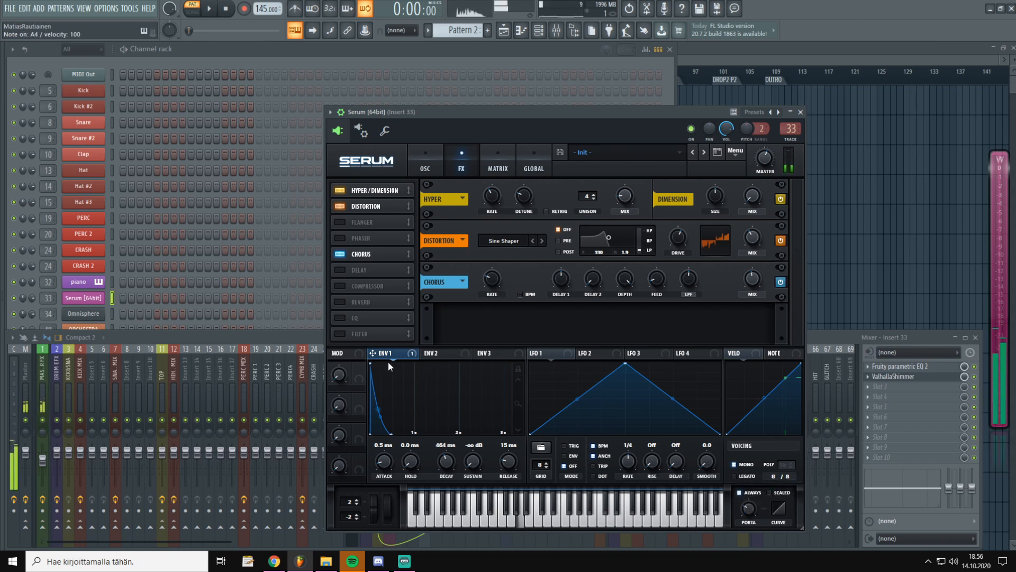
# Step: Enable Serum's Delay with times of 1/2 left and dotted 1/4 right, and set its filter to about 1603 Hz with width 1.5
pyautogui.click(342, 269)
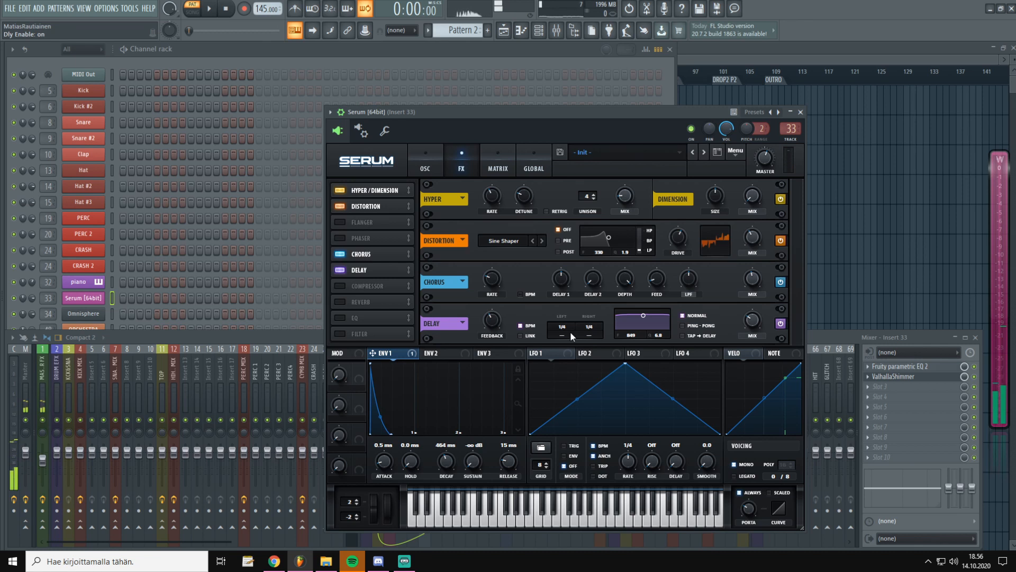
pyautogui.moveTo(564, 327); pyautogui.dragTo(569, 323)
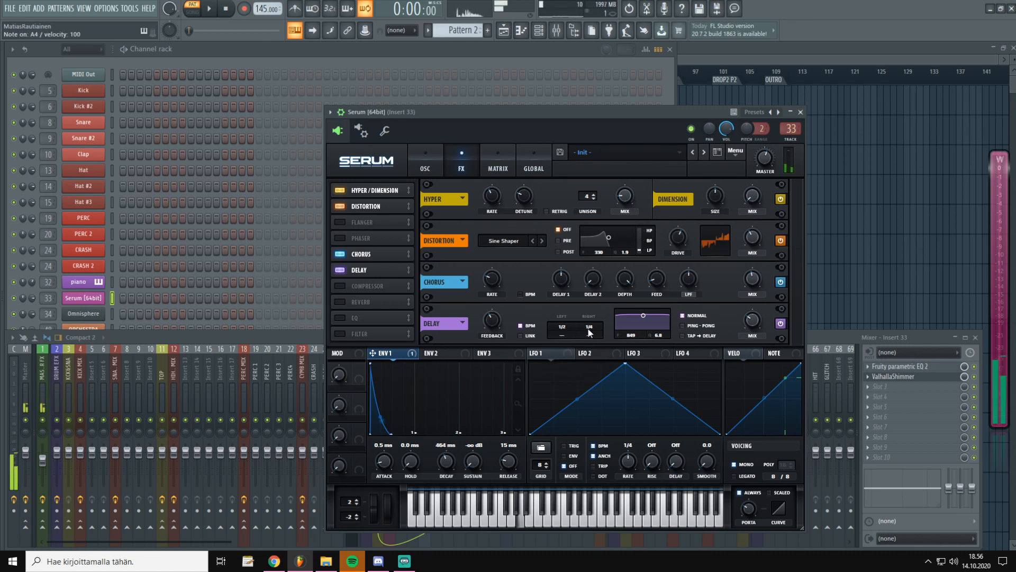
pyautogui.press('e')
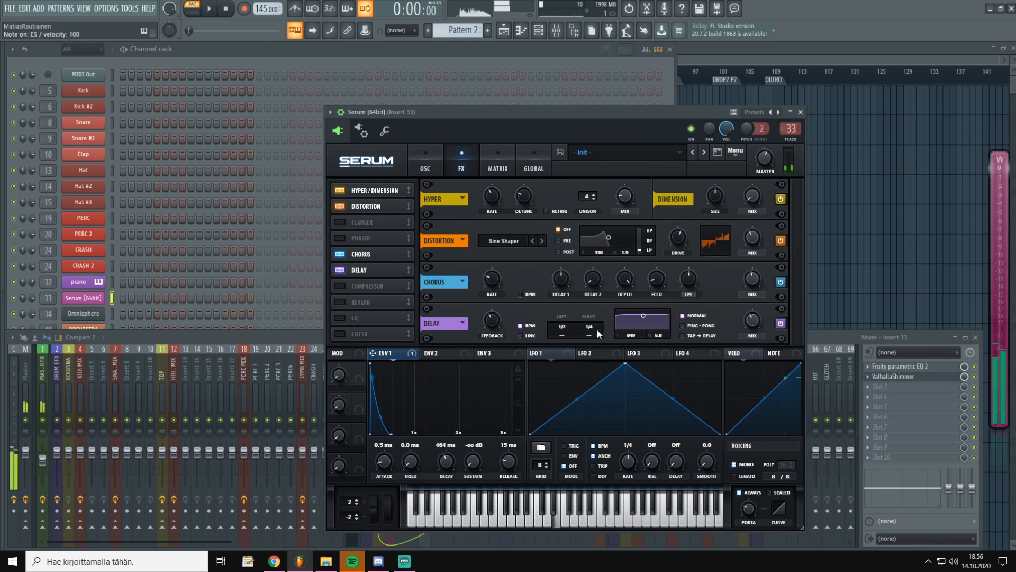
pyautogui.moveTo(596, 331); pyautogui.dragTo(609, 276)
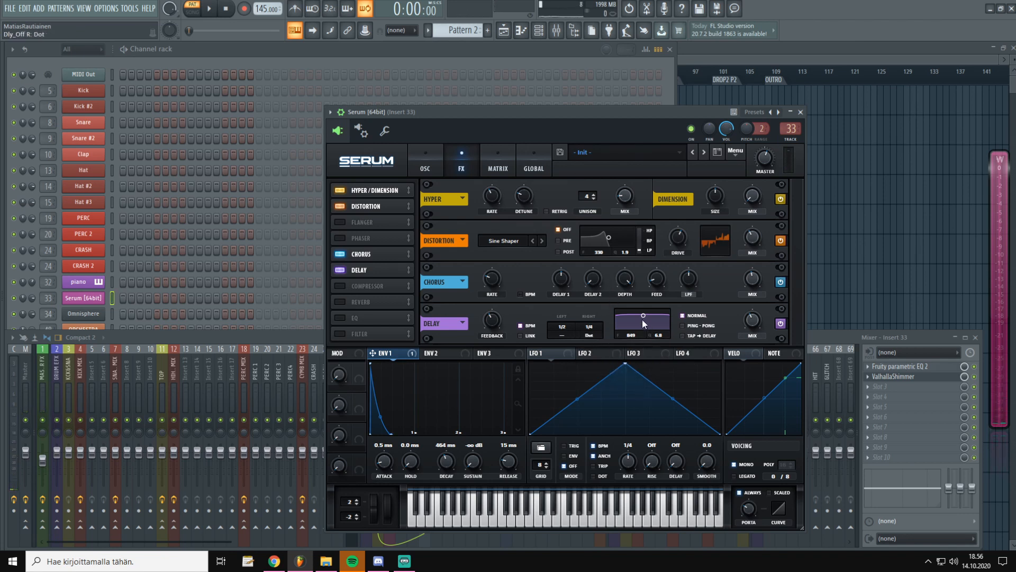
pyautogui.moveTo(654, 328); pyautogui.dragTo(649, 328)
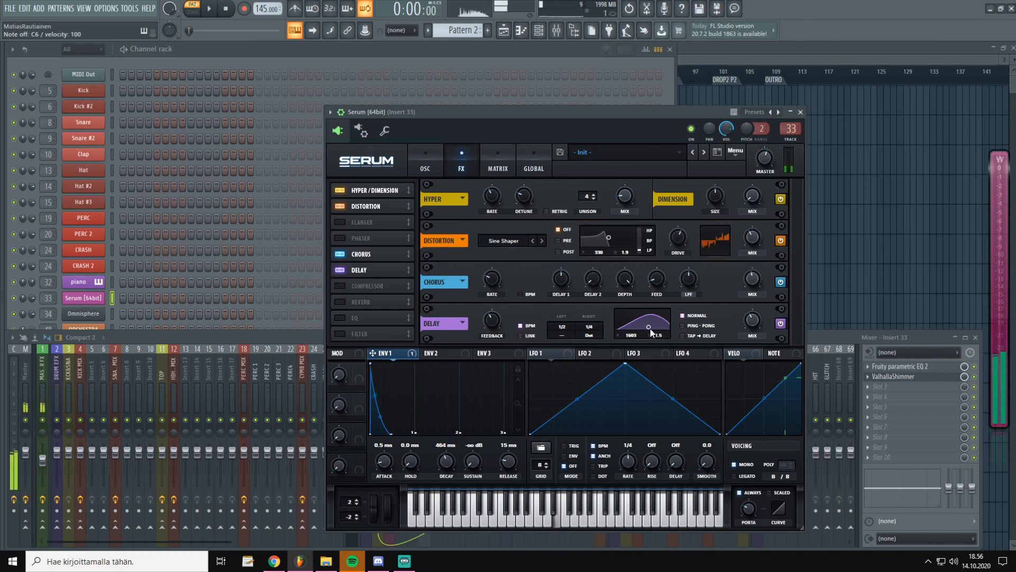
# Step: Open the Serum channel's piano roll and place a one-beat F4 note at the start of each of bars 1 to 4
pyautogui.rightClick(103, 294)
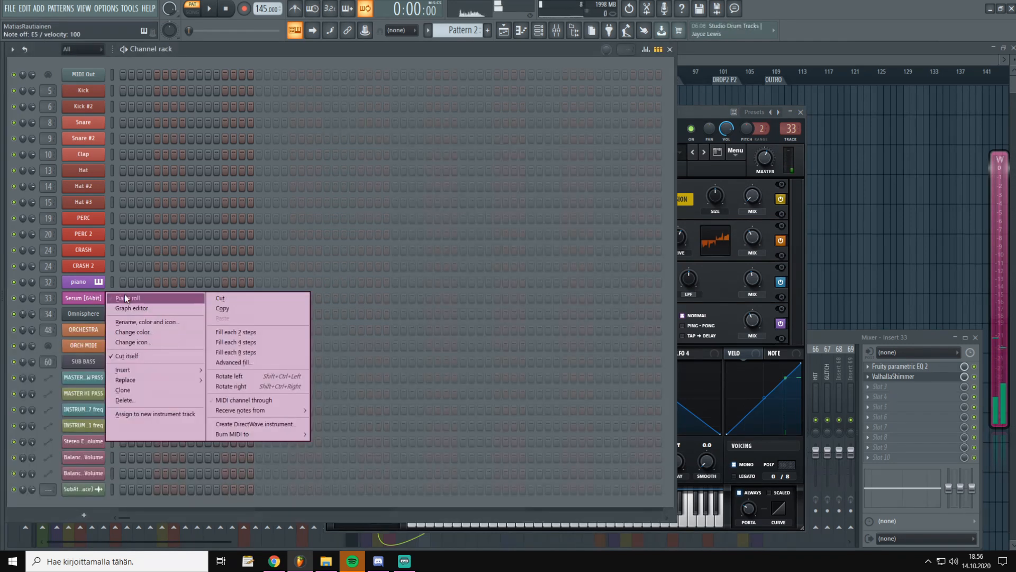
pyautogui.click(125, 294)
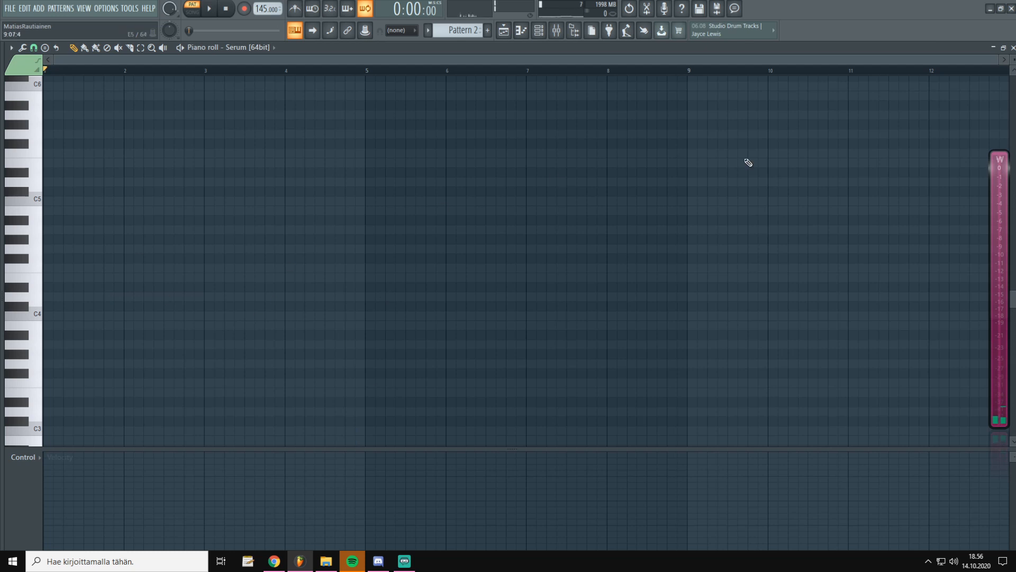
pyautogui.click(1013, 47)
pyautogui.rightClick(89, 303)
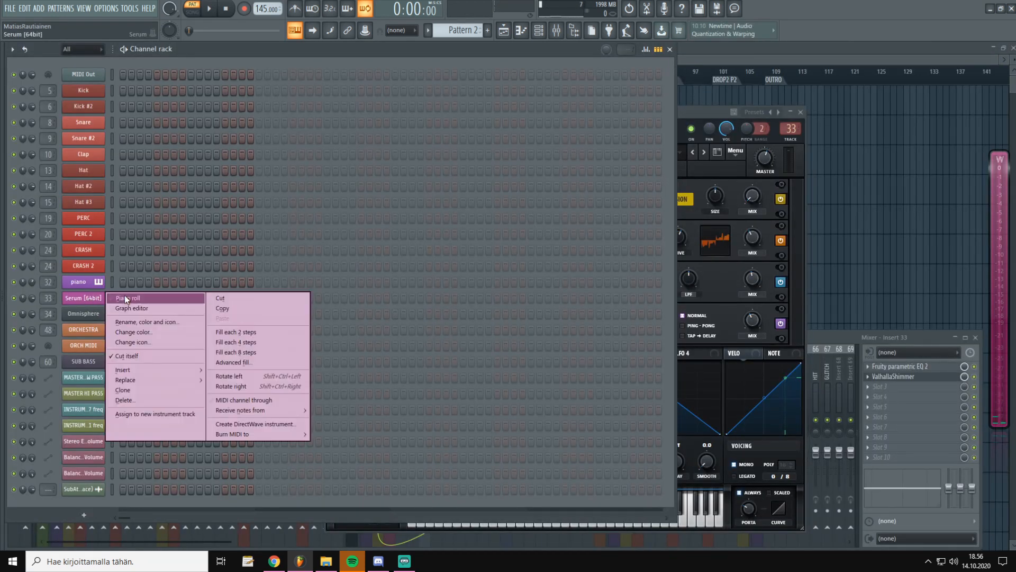
pyautogui.click(125, 295)
pyautogui.moveTo(61, 297); pyautogui.dragTo(31, 261)
pyautogui.moveTo(203, 269); pyautogui.dragTo(70, 271)
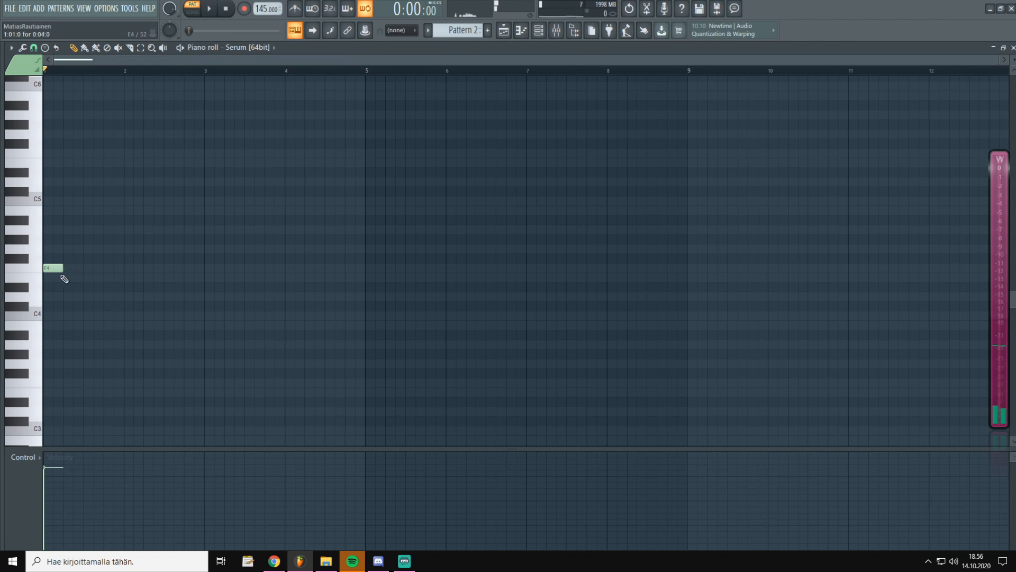
pyautogui.click(130, 269)
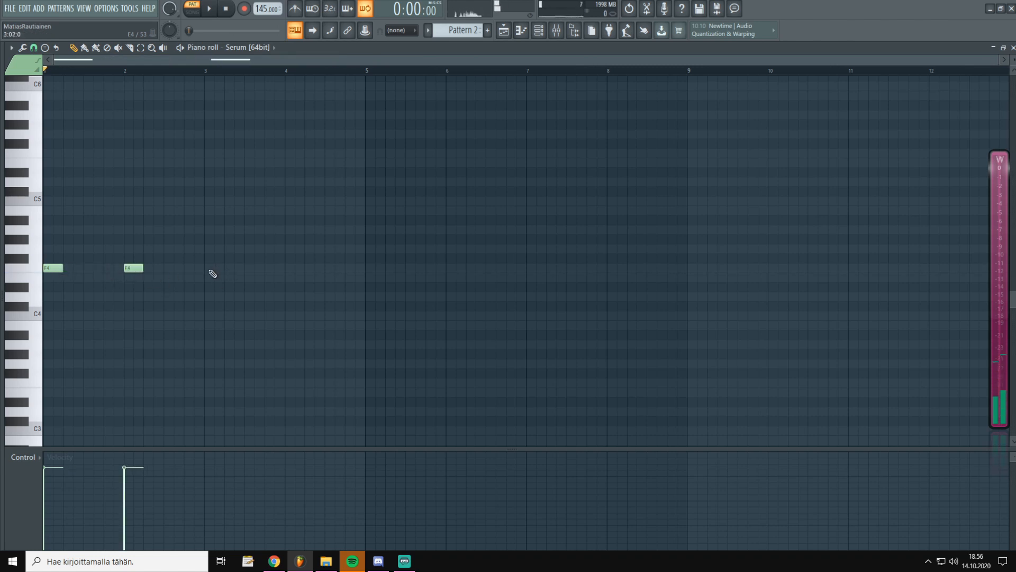
pyautogui.click(212, 269)
pyautogui.click(292, 268)
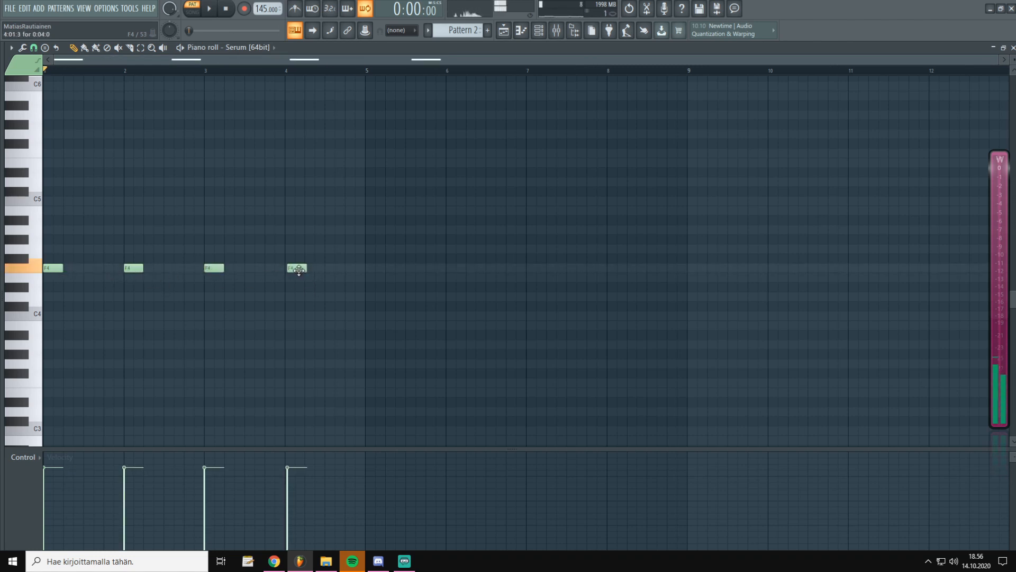
pyautogui.moveTo(300, 269); pyautogui.dragTo(297, 269)
# Step: Copy the F4 notes in all four bars to F#4 on beat two, C#5 on beat three and G#4 on beat four, auditioning the result
pyautogui.press('space')
pyautogui.scroll(1, 366, 395)
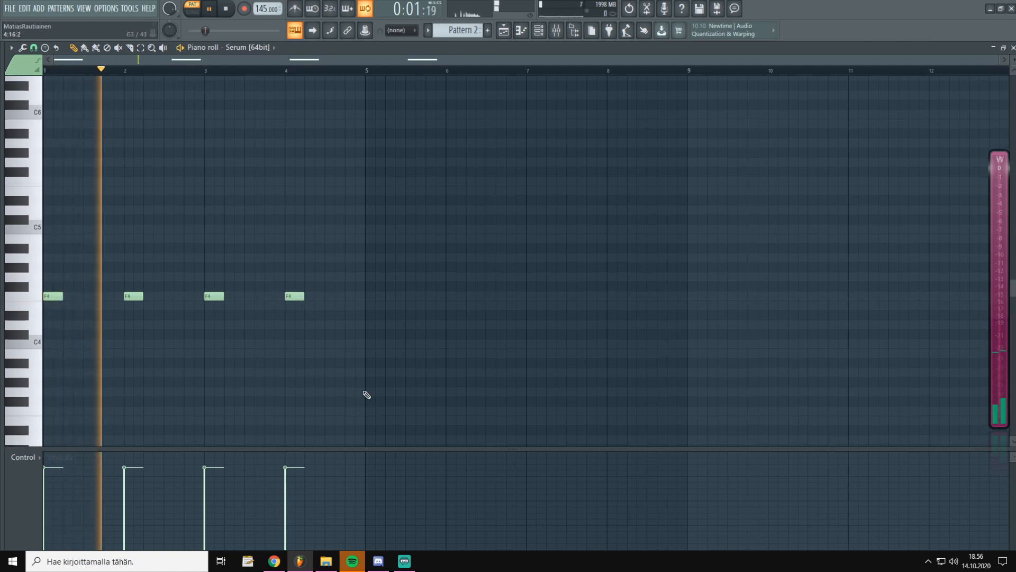
pyautogui.moveTo(431, 234); pyautogui.dragTo(50, 310)
pyautogui.scroll(2, 53, 328)
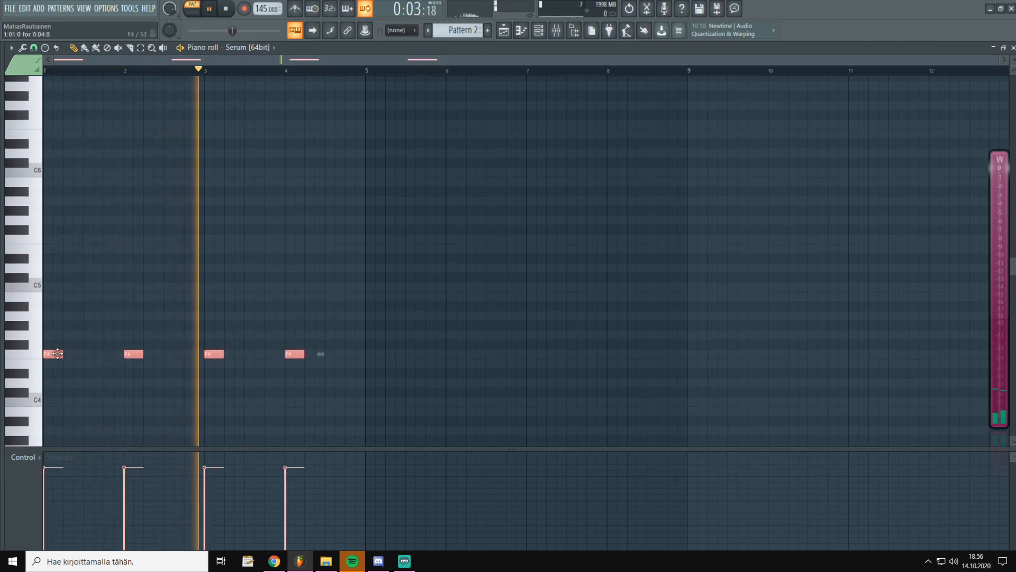
pyautogui.press('space')
pyautogui.moveTo(57, 354); pyautogui.dragTo(92, 276)
pyautogui.press('space')
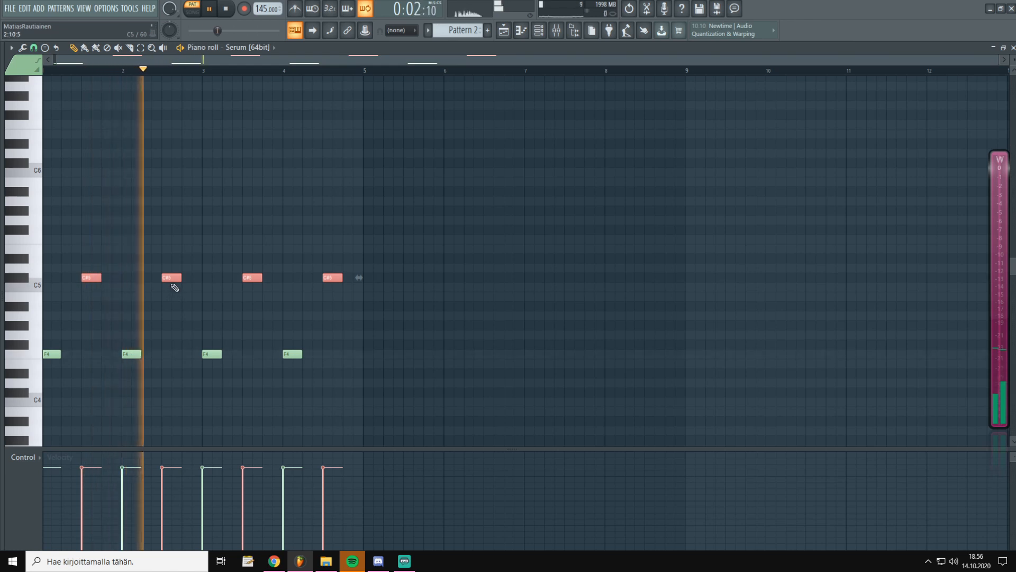
pyautogui.moveTo(170, 282); pyautogui.dragTo(189, 324)
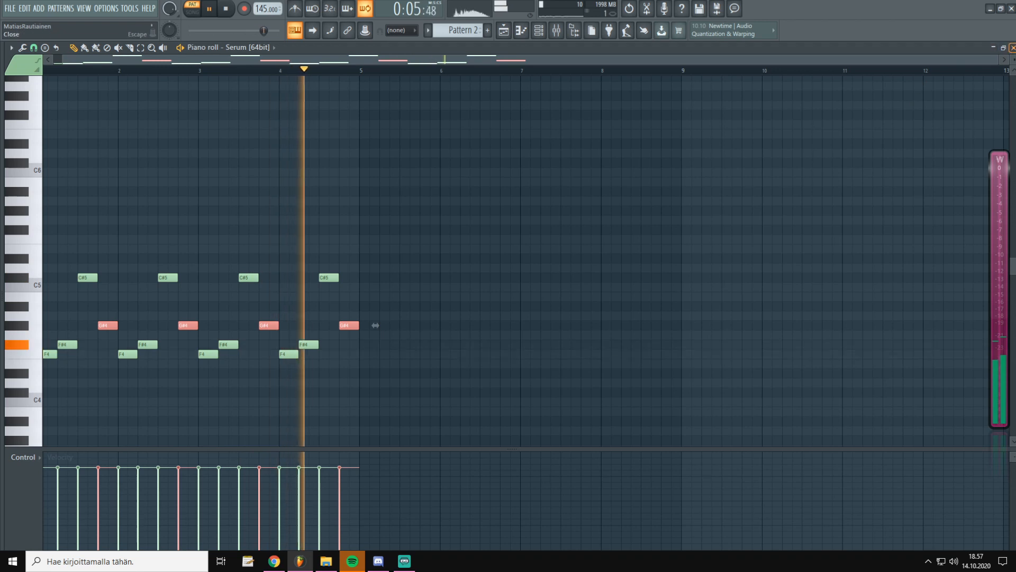
# Step: Open ValhallaShimmer on the Serum mixer insert, and transpose the whole Serum pattern up so it starts on A#5
pyautogui.click(1013, 47)
pyautogui.click(911, 374)
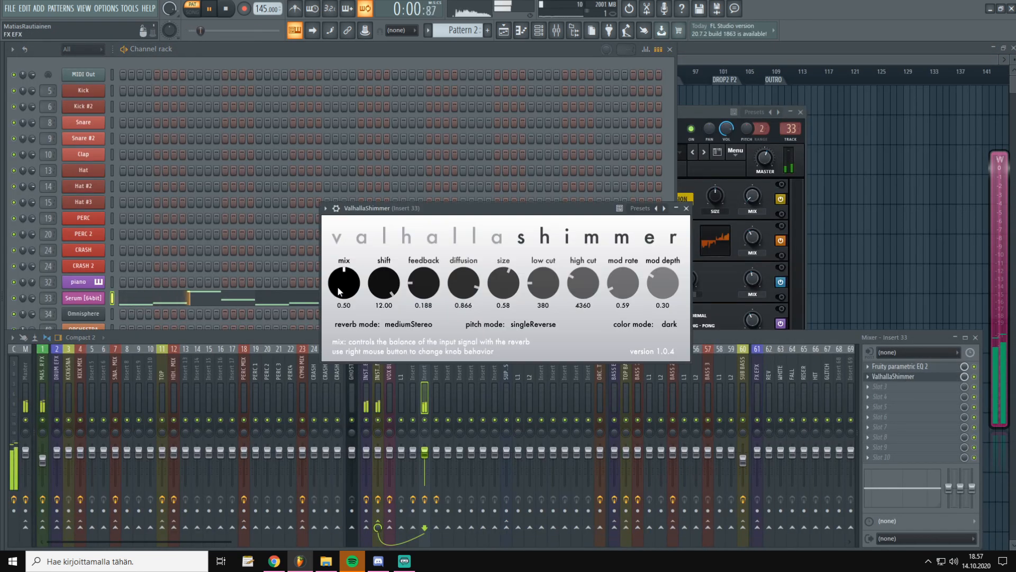
pyautogui.click(129, 298)
pyautogui.moveTo(50, 356); pyautogui.dragTo(20, 195)
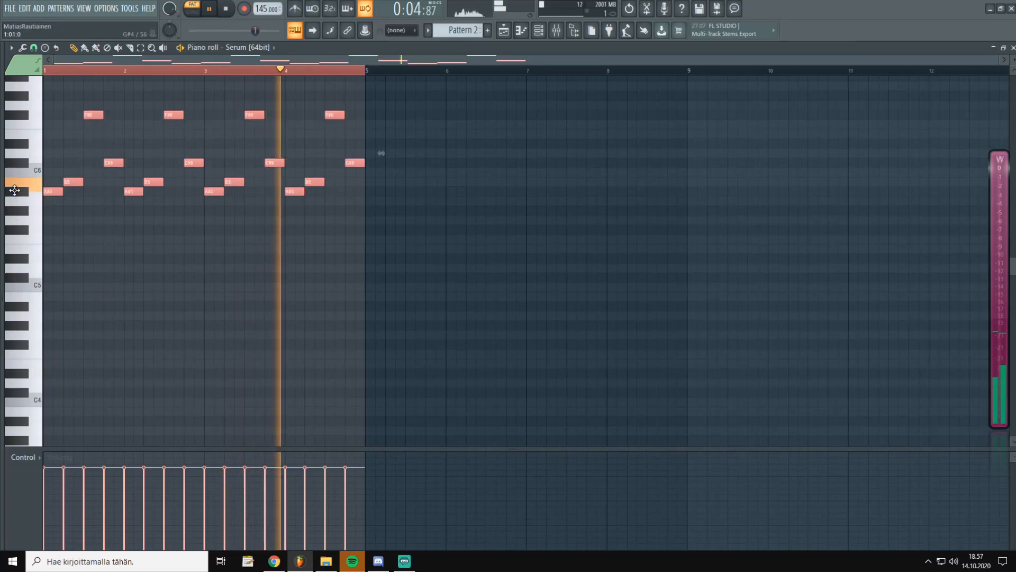
pyautogui.scroll(3, 20, 195)
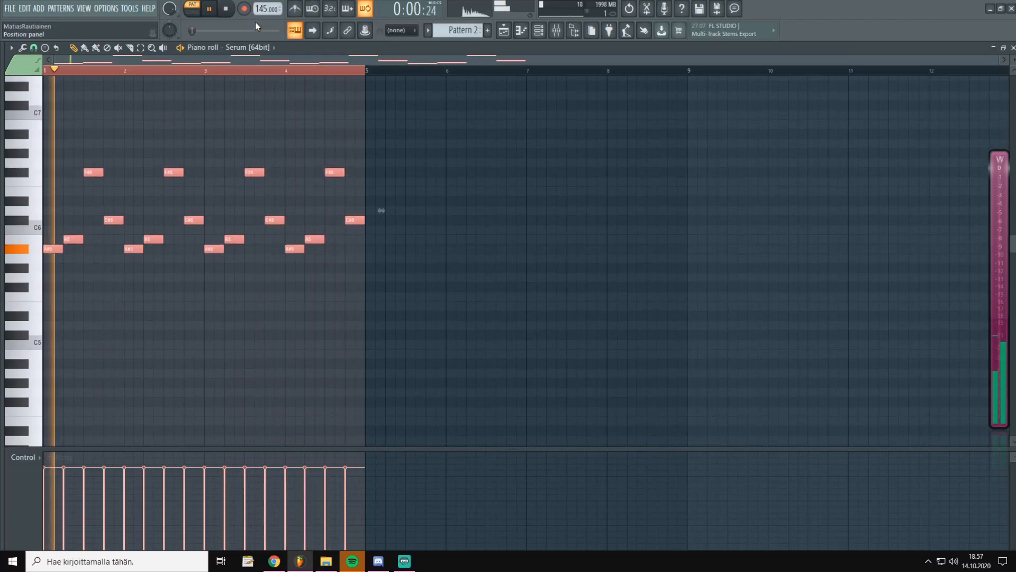
# Step: Set the project tempo to 150 BPM and compress all the notes to half their length so the pattern fills two bars
pyautogui.moveTo(262, 9); pyautogui.dragTo(262, 2)
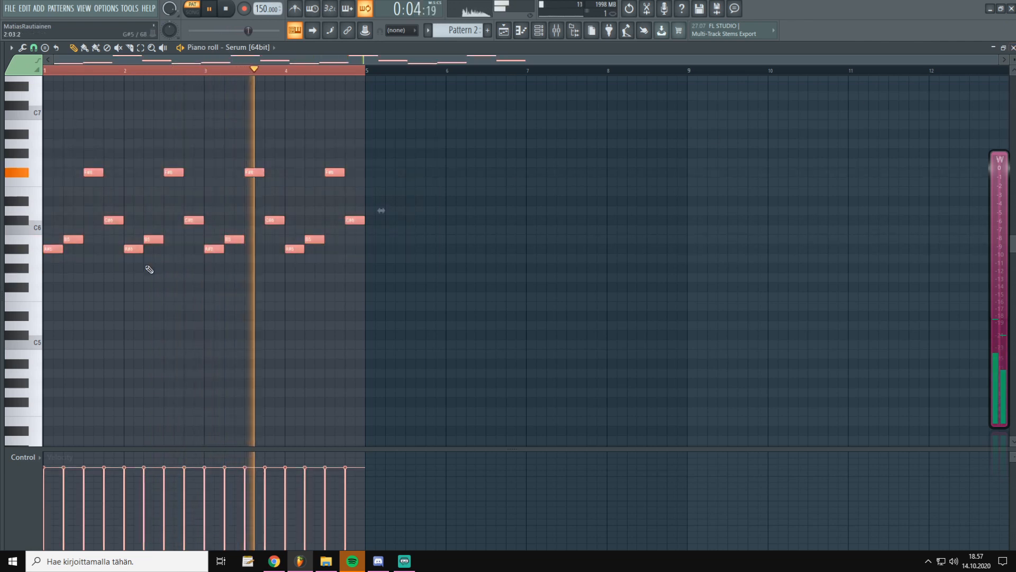
pyautogui.moveTo(381, 210); pyautogui.dragTo(222, 231)
pyautogui.press('space')
pyautogui.press('space')
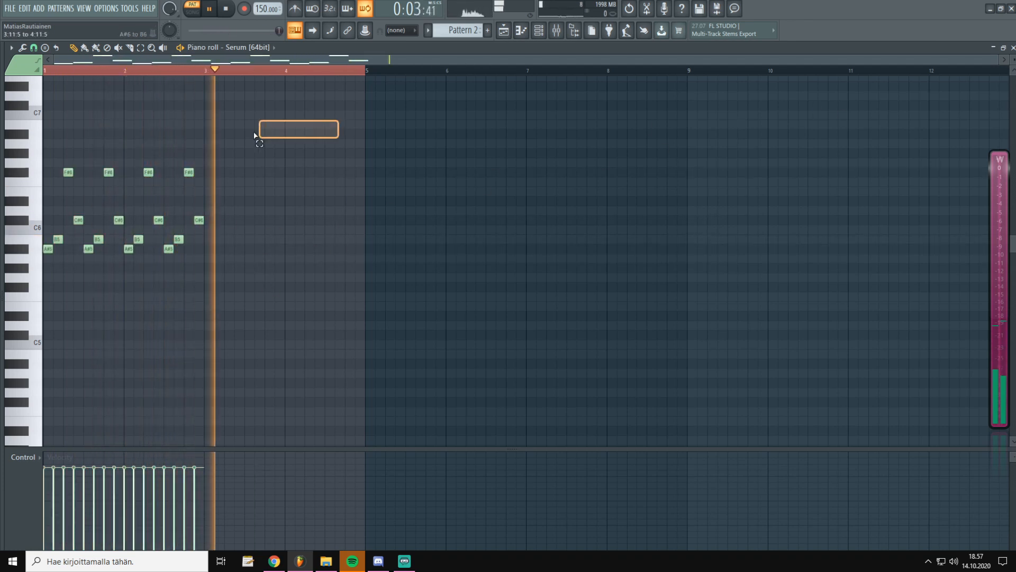
# Step: Transpose the whole pattern down so it starts on G4, and lower the ValhallaShimmer mix to 0.33 during playback
pyautogui.press('space')
pyautogui.moveTo(47, 248); pyautogui.dragTo(6, 393)
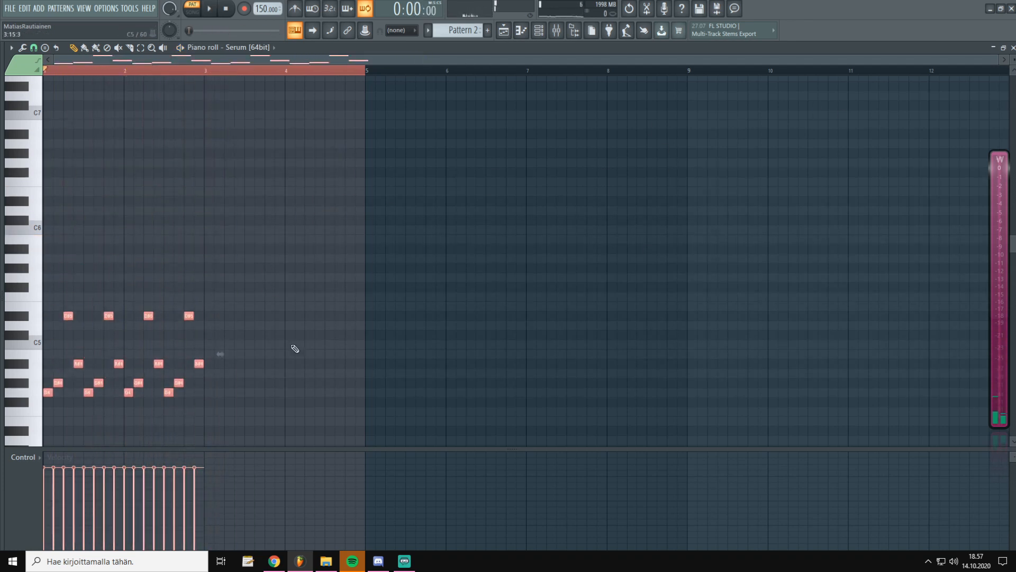
pyautogui.press('space')
pyautogui.press('F7')
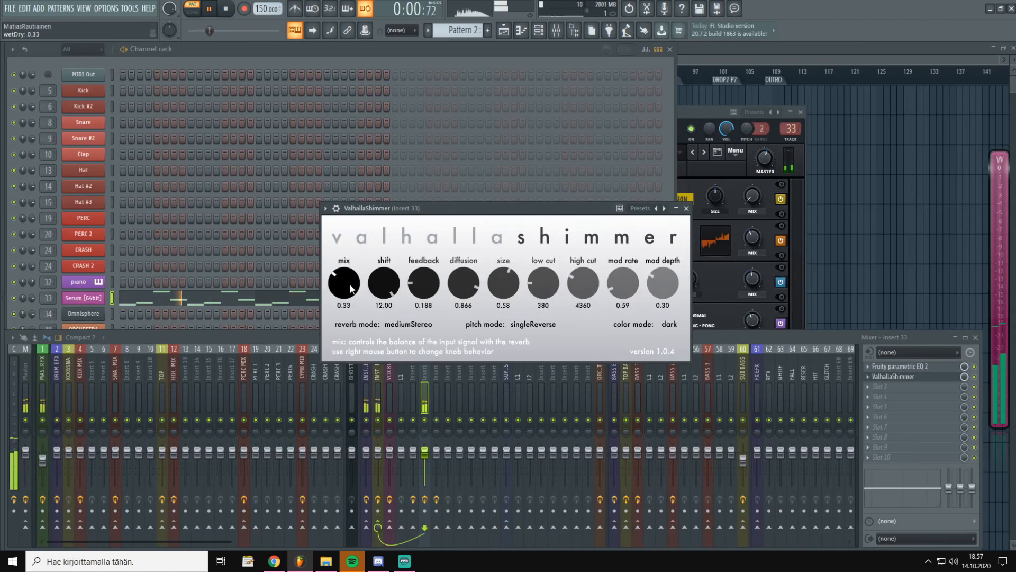
# Step: Enable Serum's oscillator B one octave up, route it through the filter, and set the filter cutoff to 40 Hz
pyautogui.click(698, 112)
pyautogui.click(423, 169)
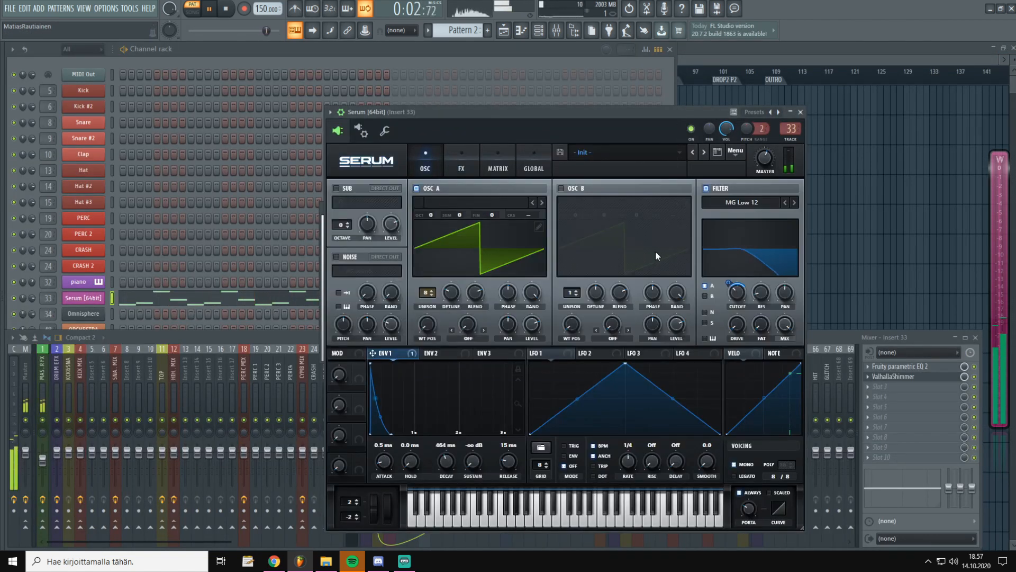
pyautogui.moveTo(737, 291); pyautogui.dragTo(733, 319)
pyautogui.click(561, 187)
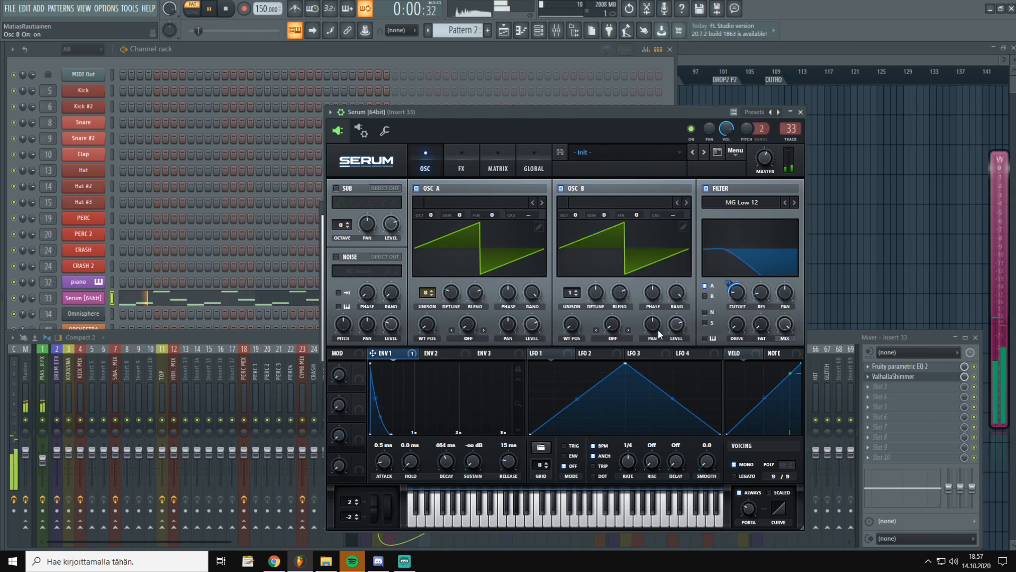
pyautogui.click(704, 296)
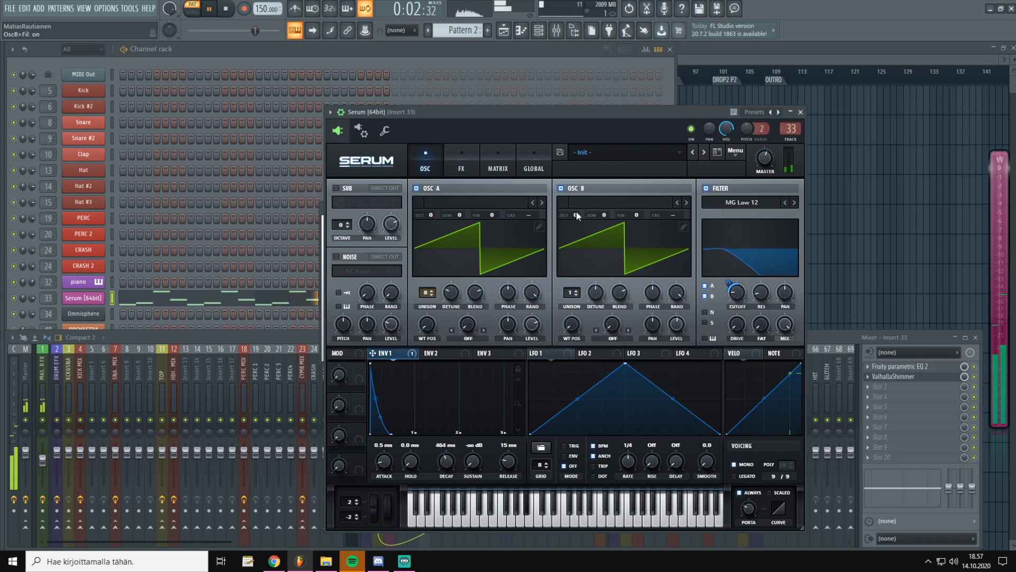
pyautogui.moveTo(576, 211); pyautogui.dragTo(584, 207)
pyautogui.moveTo(737, 292)
pyautogui.mouseDown()
pyautogui.moveTo(747, 277)
pyautogui.moveTo(726, 298)
pyautogui.moveTo(742, 295)
pyautogui.moveTo(749, 268)
pyautogui.moveTo(741, 298)
pyautogui.mouseUp()
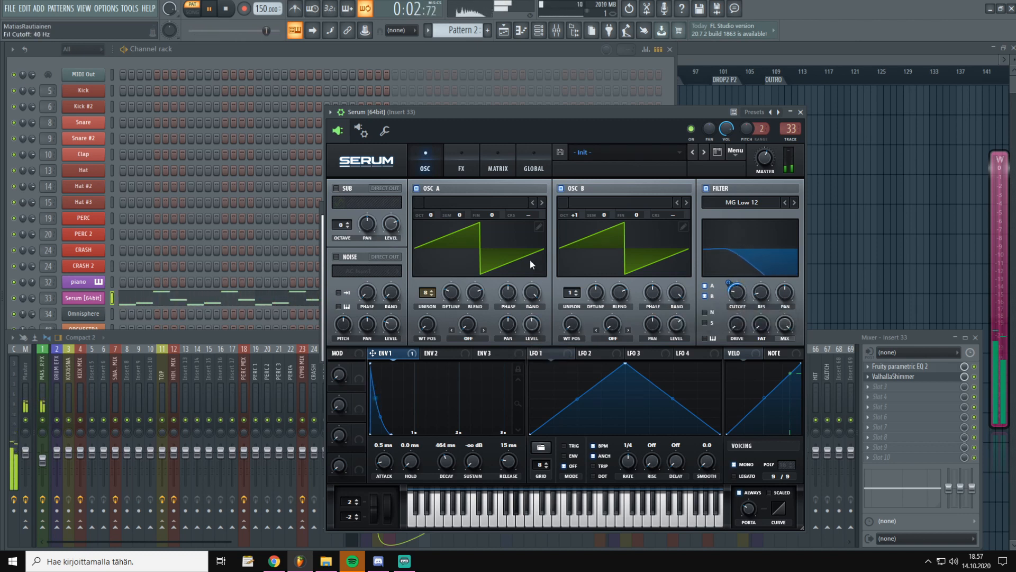
# Step: Show Serum's effects page, and open the Serum pattern in the piano roll with playback stopped
pyautogui.click(461, 162)
pyautogui.press('space')
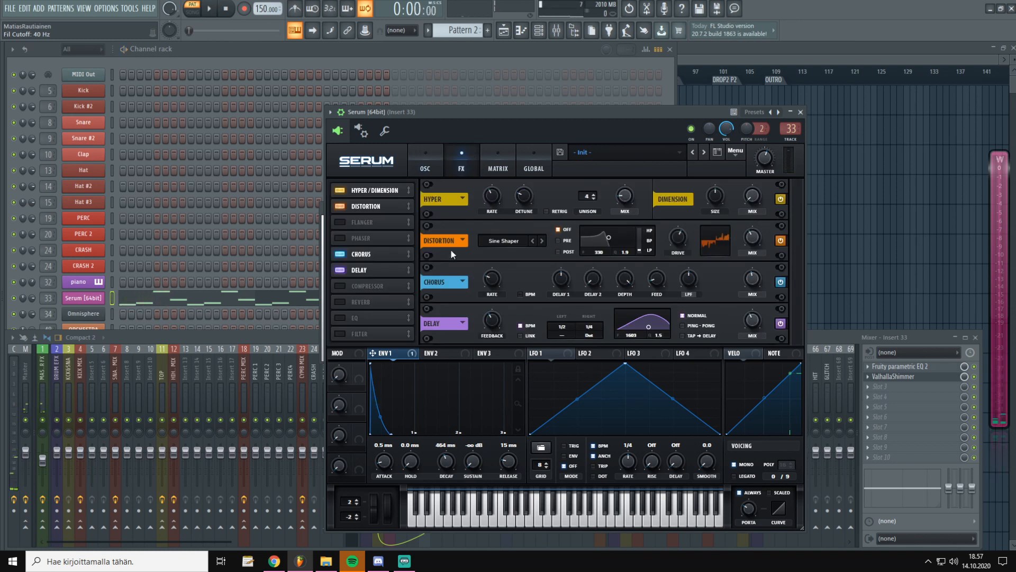
pyautogui.click(251, 303)
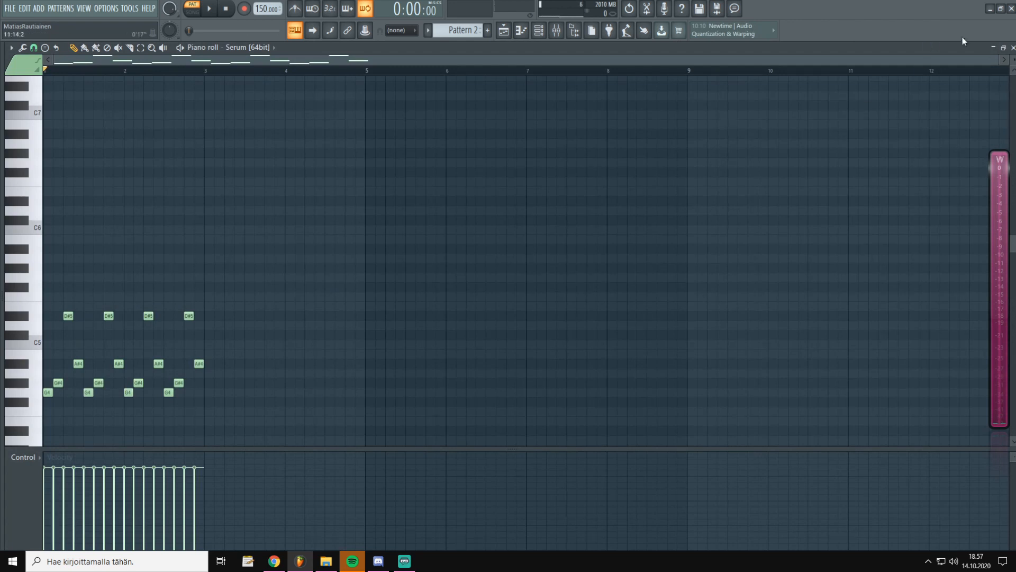
# Step: Close the piano roll and review Serum's oscillator and effects pages, finishing on the oscillator page
pyautogui.press('Escape')
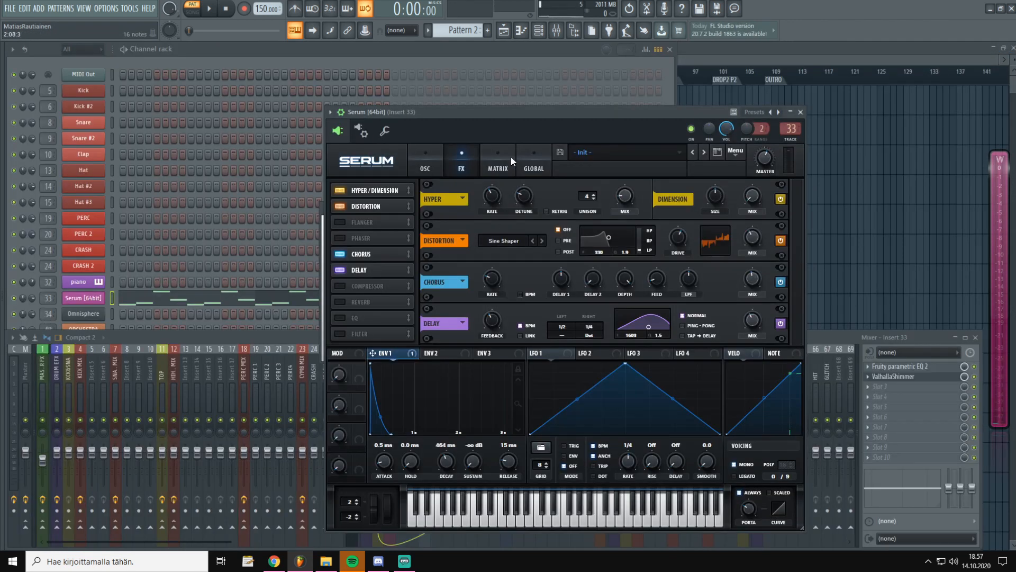
pyautogui.click(421, 162)
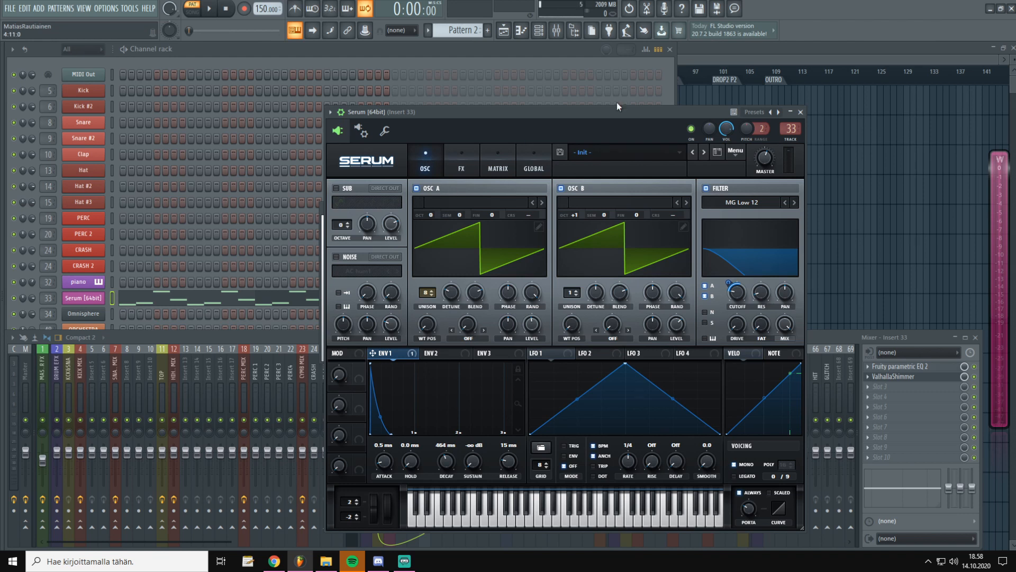
pyautogui.click(462, 168)
pyautogui.click(438, 154)
# Step: Browse the sample library to the BE SAMPLED pack and open its BASS folder
pyautogui.moveTo(46, 364)
pyautogui.click(59, 205)
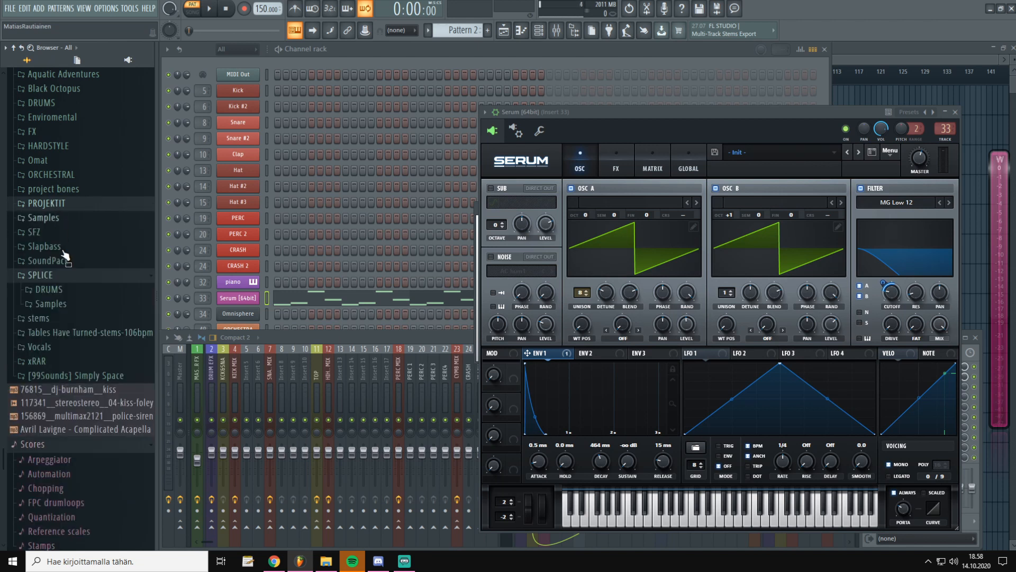
pyautogui.scroll(7, 68, 286)
pyautogui.scroll(8, 72, 313)
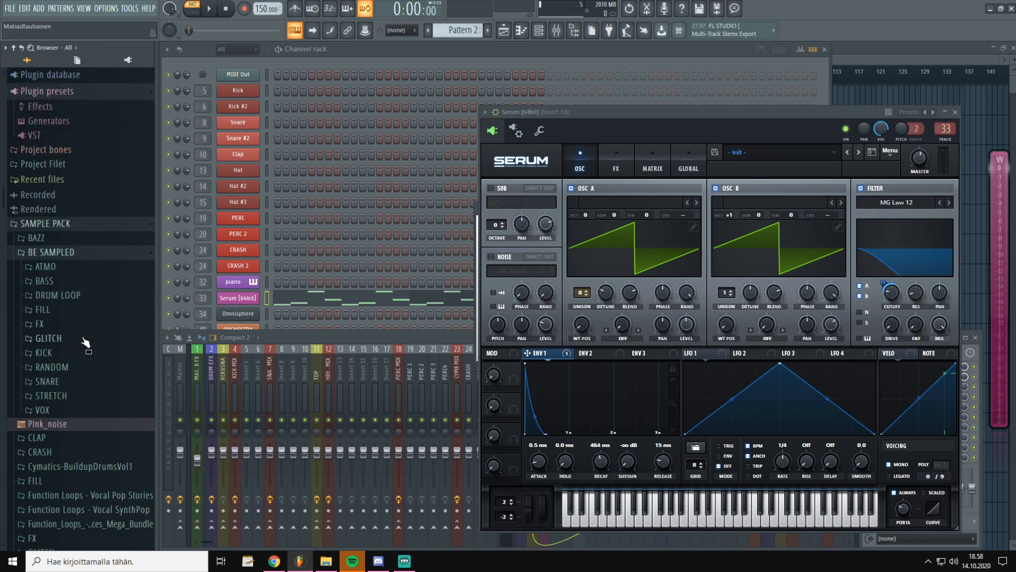
pyautogui.click(45, 285)
pyautogui.scroll(4, 80, 339)
pyautogui.scroll(-5, 74, 360)
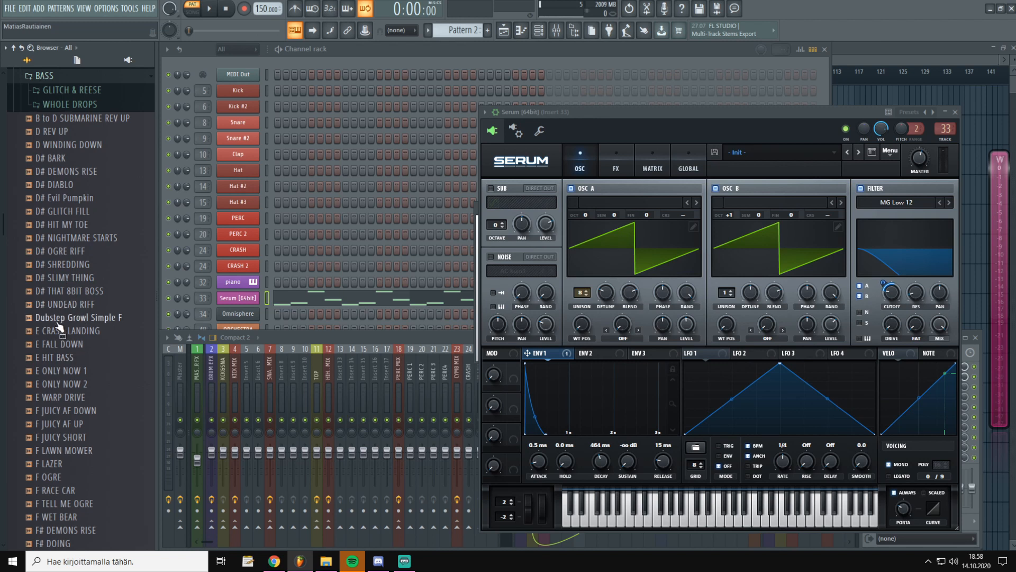
# Step: Preview the bass samples D# UNDEAD RIFF, D# SHREDDING, D# NIGHTMARE STARTS and D# GLITCH FILL
pyautogui.click(70, 304)
pyautogui.click(68, 264)
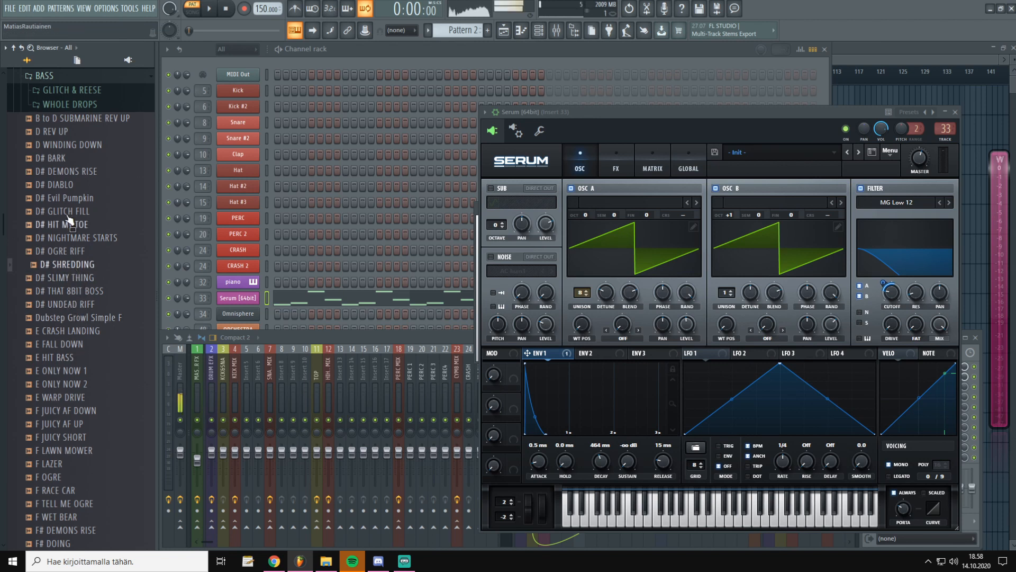
pyautogui.click(66, 239)
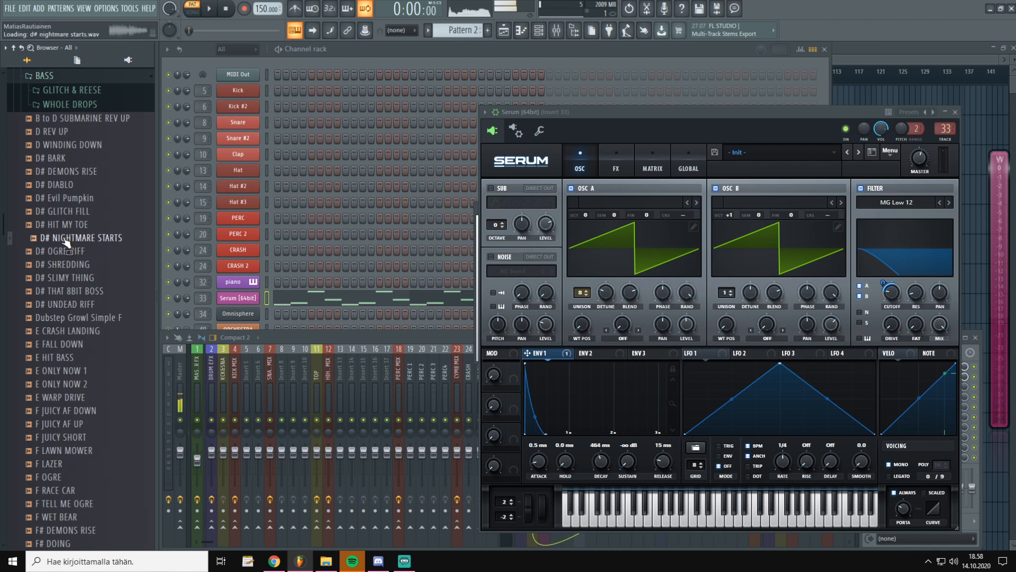
pyautogui.click(66, 214)
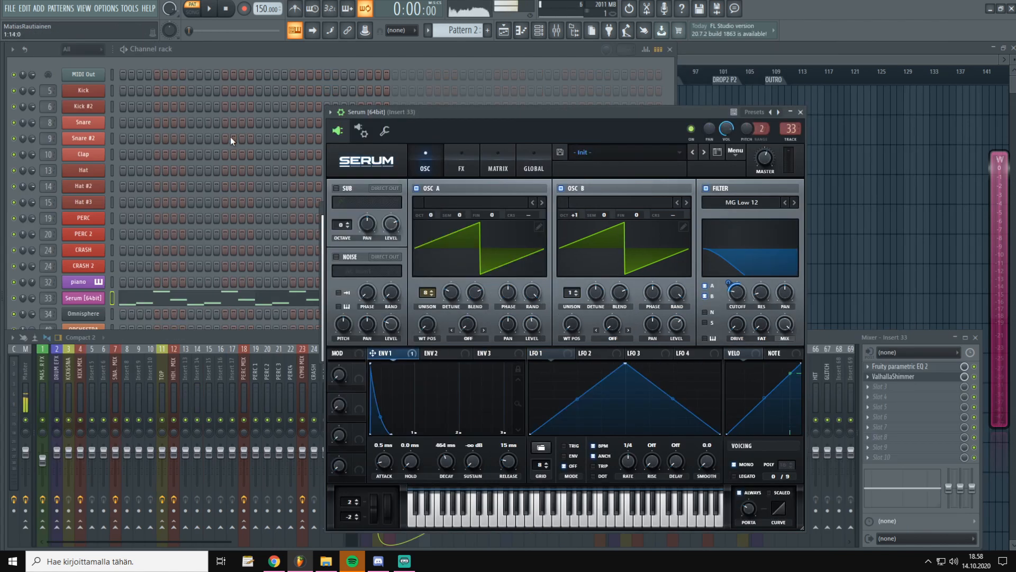
pyautogui.click(270, 62)
pyautogui.moveTo(2, 172)
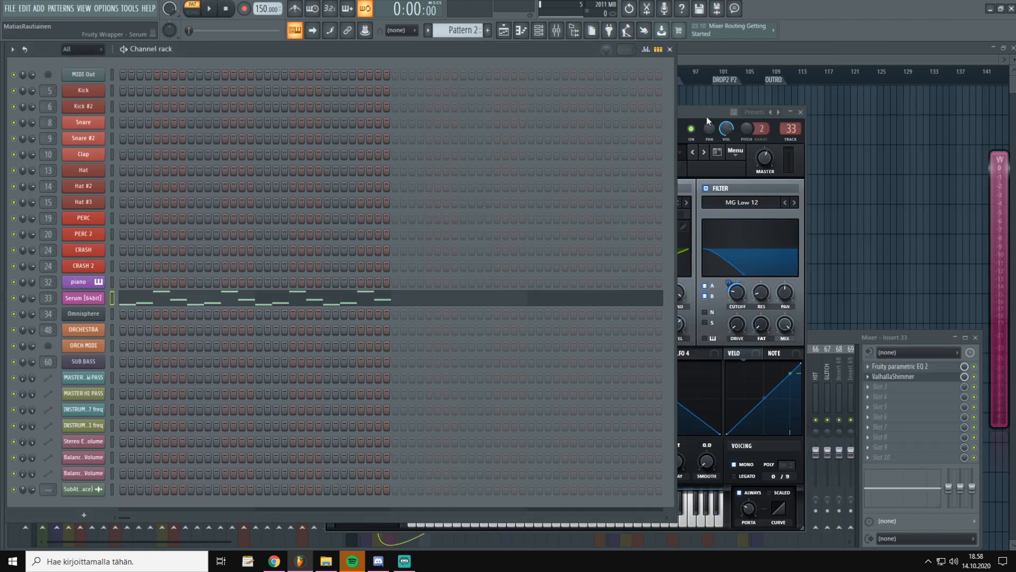
pyautogui.click(705, 114)
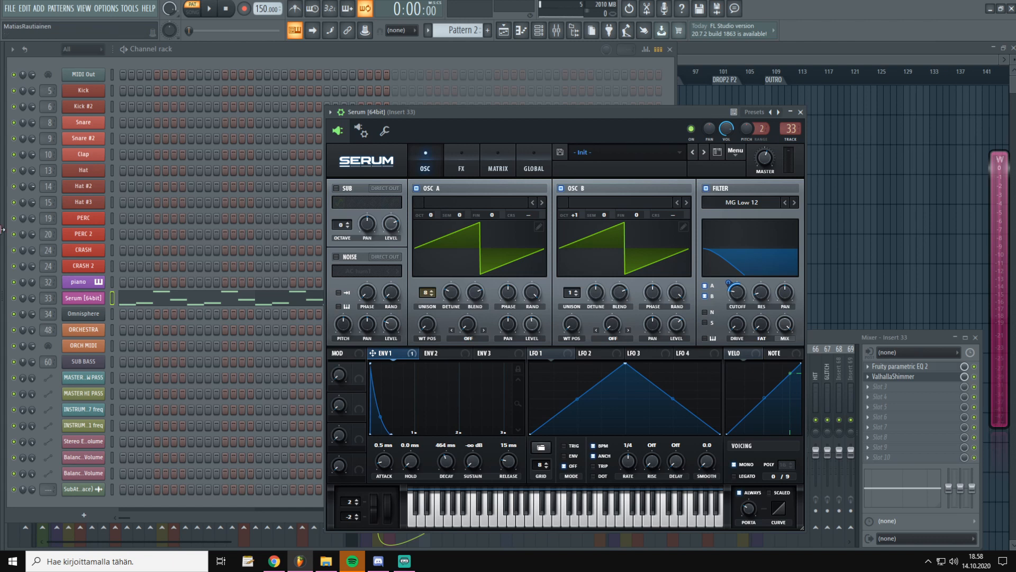
pyautogui.moveTo(2, 228)
pyautogui.scroll(-2, 78, 450)
pyautogui.scroll(4, 88, 354)
pyautogui.moveTo(587, 135); pyautogui.dragTo(576, 141)
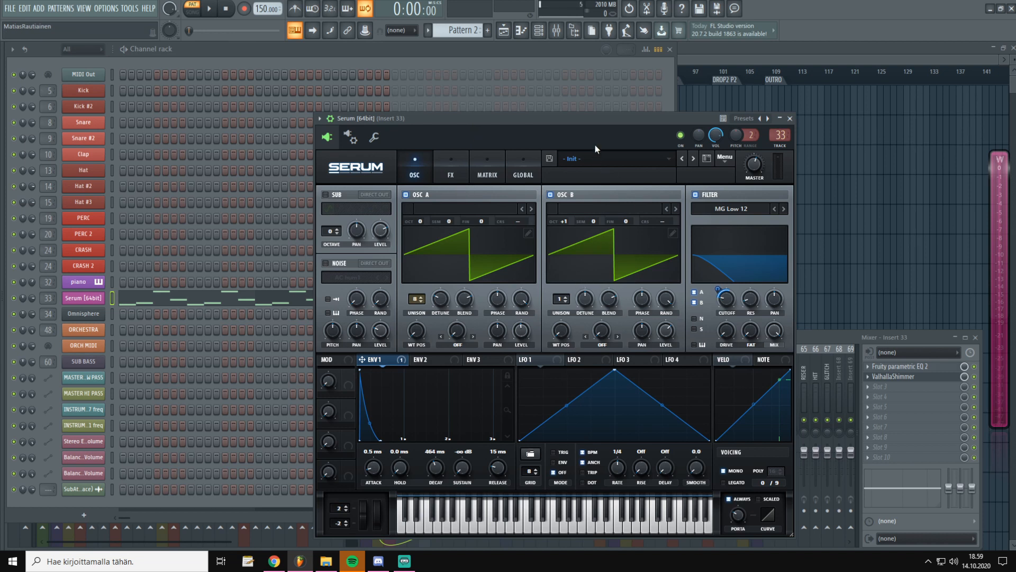
pyautogui.moveTo(601, 121); pyautogui.dragTo(572, 116)
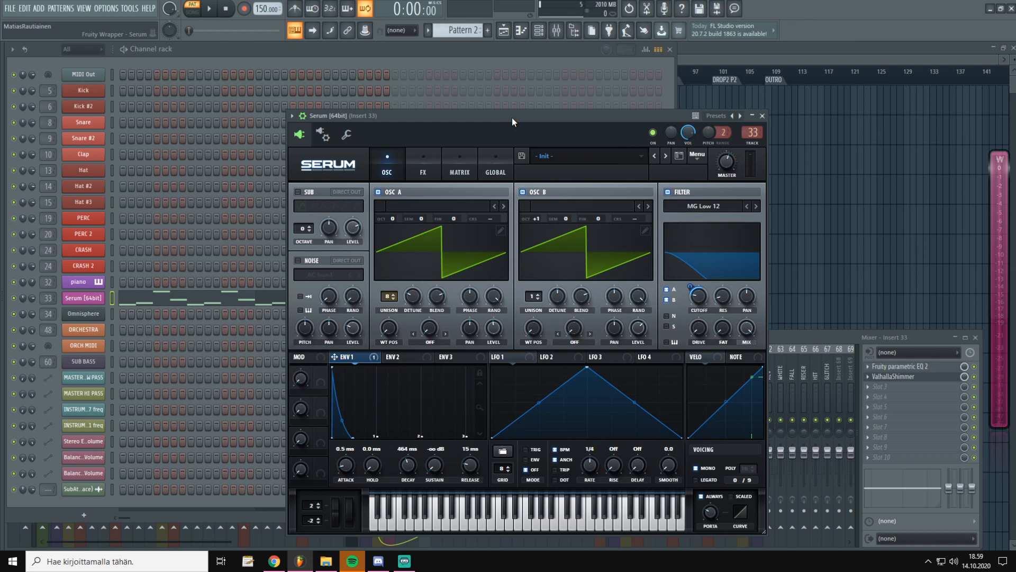
pyautogui.moveTo(513, 117); pyautogui.dragTo(512, 115)
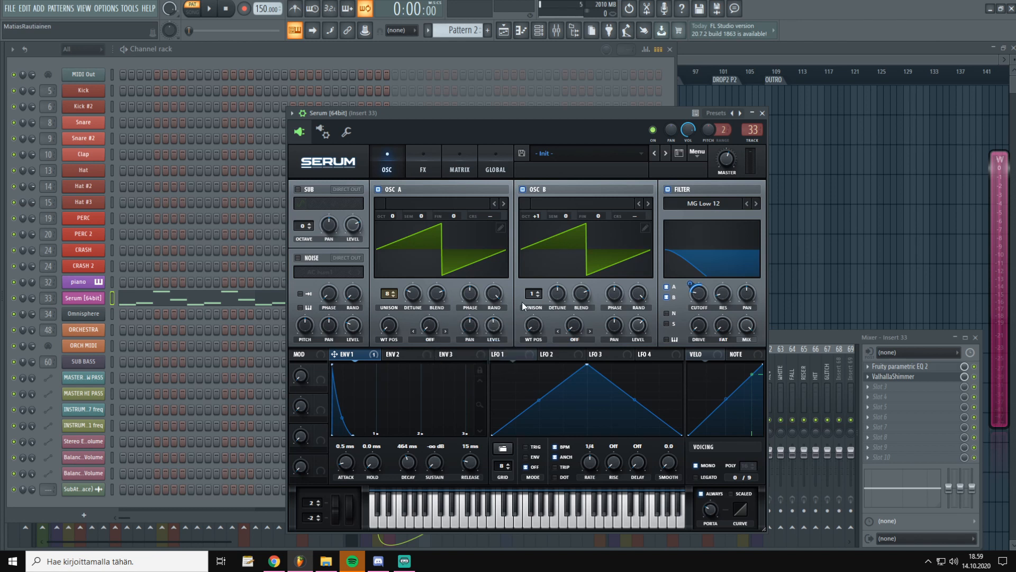
pyautogui.moveTo(2, 405)
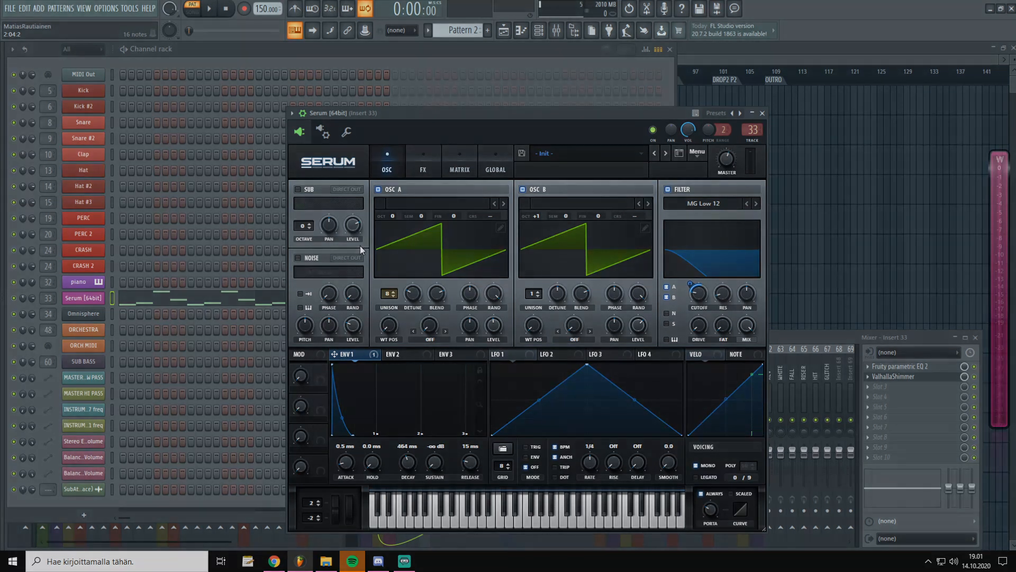
pyautogui.moveTo(456, 111); pyautogui.dragTo(442, 92)
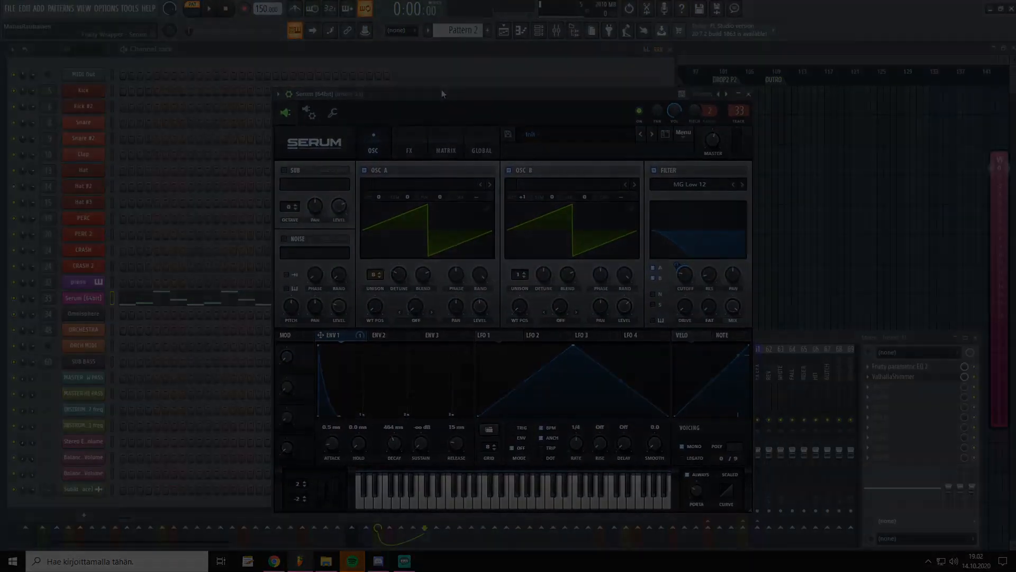